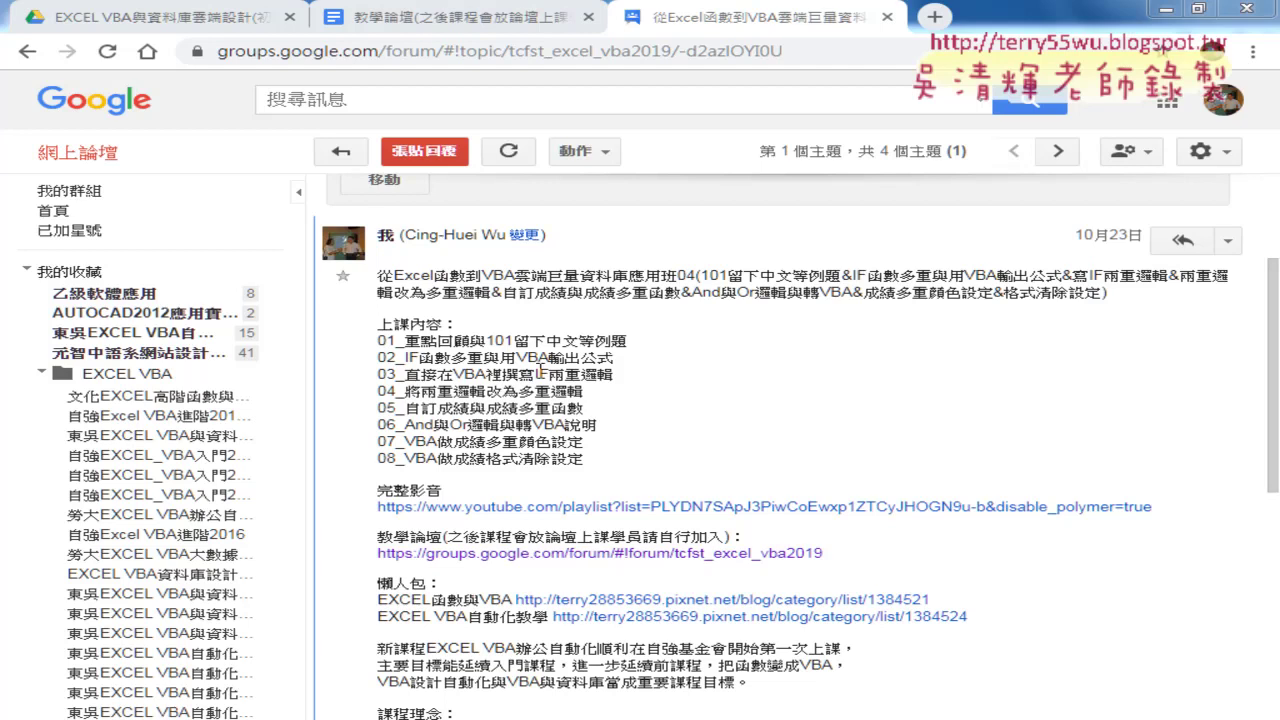
- Highlight the lesson 01 topic 101留下中文等例題 in the course outline
drag(486, 341, 630, 342)
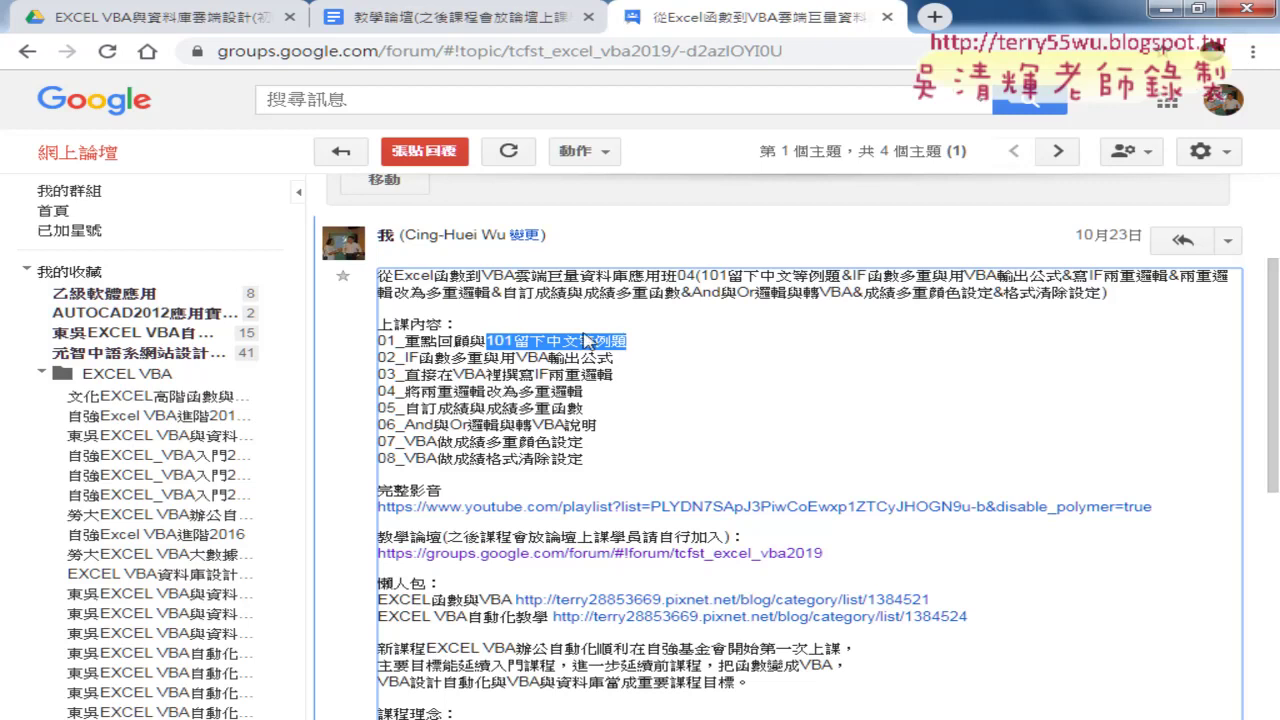
drag(513, 341, 578, 342)
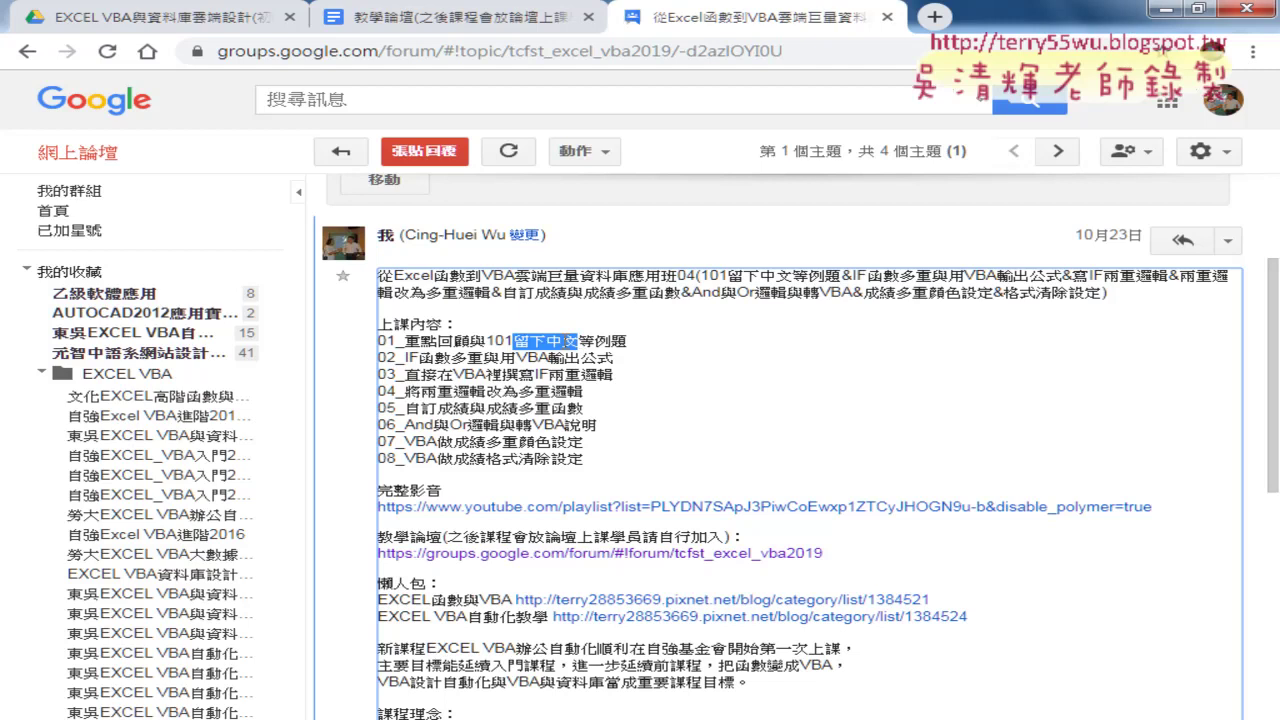
click(628, 344)
drag(628, 344, 512, 342)
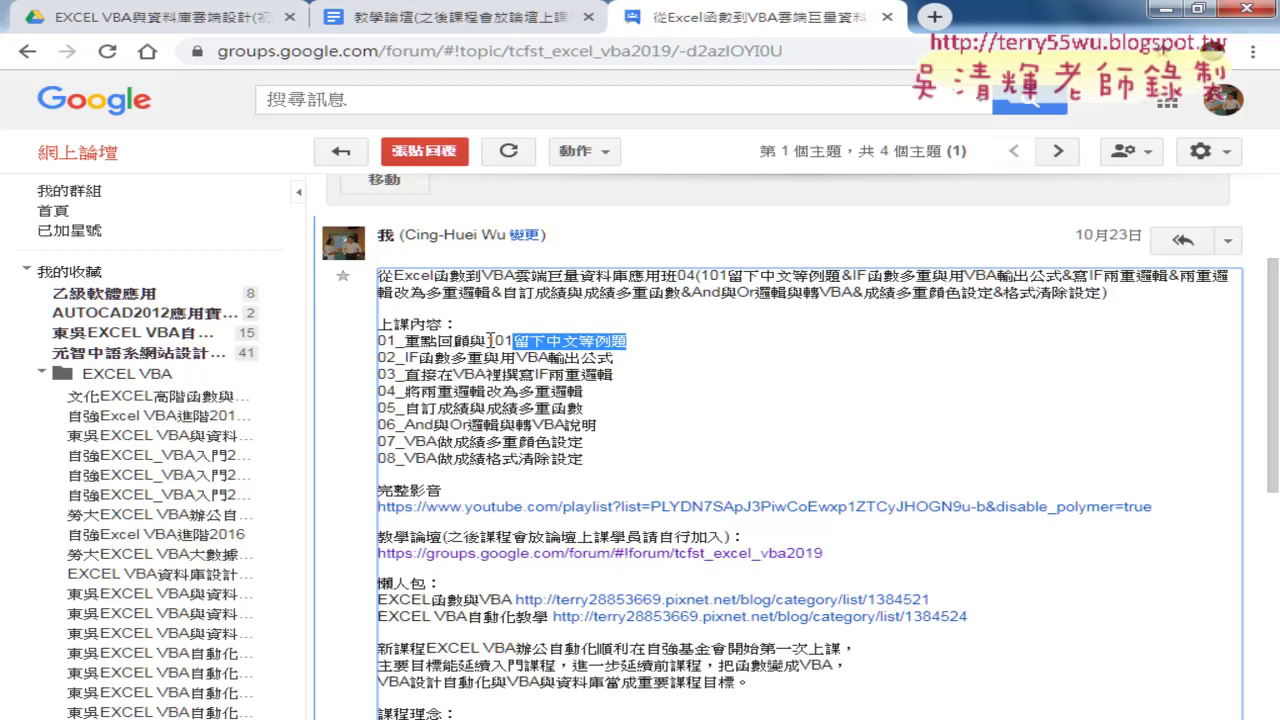
drag(487, 341, 624, 341)
- Highlight the IF function phrase and 用VBA輸出公式 in lesson 02, then part of lesson 03
drag(405, 358, 484, 363)
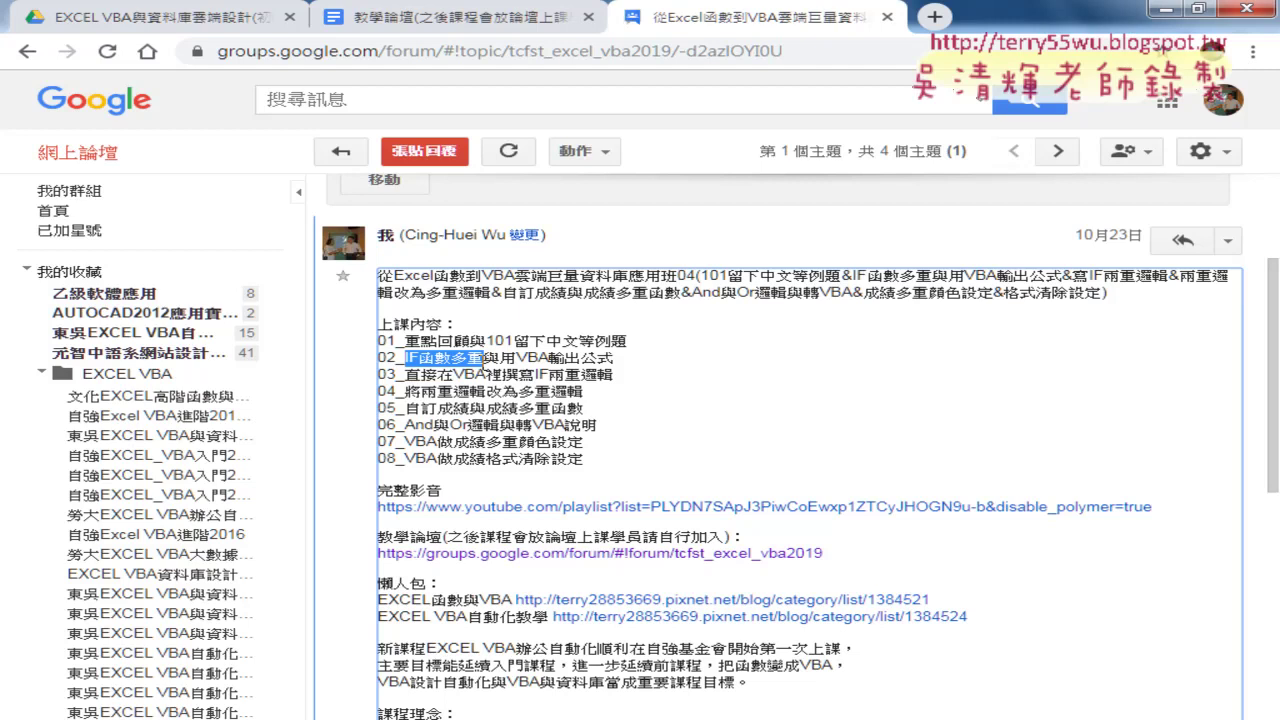
drag(500, 358, 613, 360)
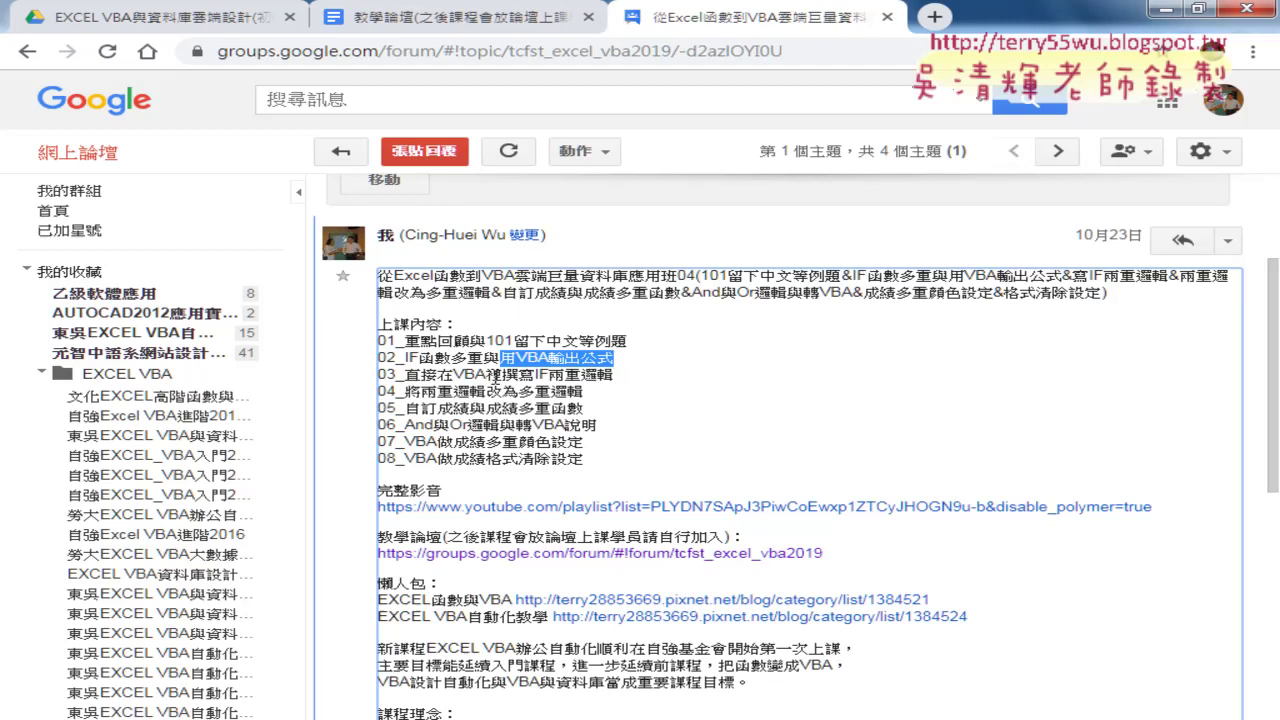
click(459, 375)
drag(459, 375, 613, 375)
click(537, 370)
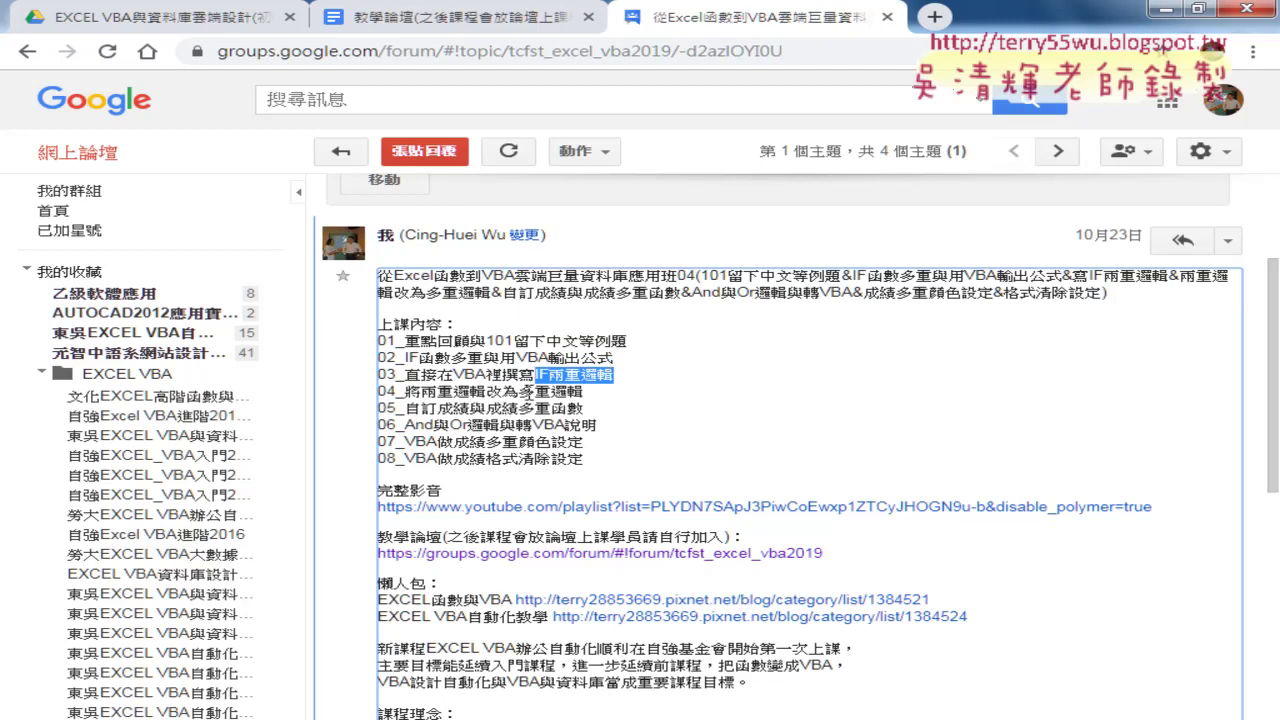
- Highlight IF兩重邏輯, 多重邏輯, 自訂成績, And與Or邏輯, 多重顏色設定 and 清除設定 in lessons 03–08
drag(519, 391, 585, 392)
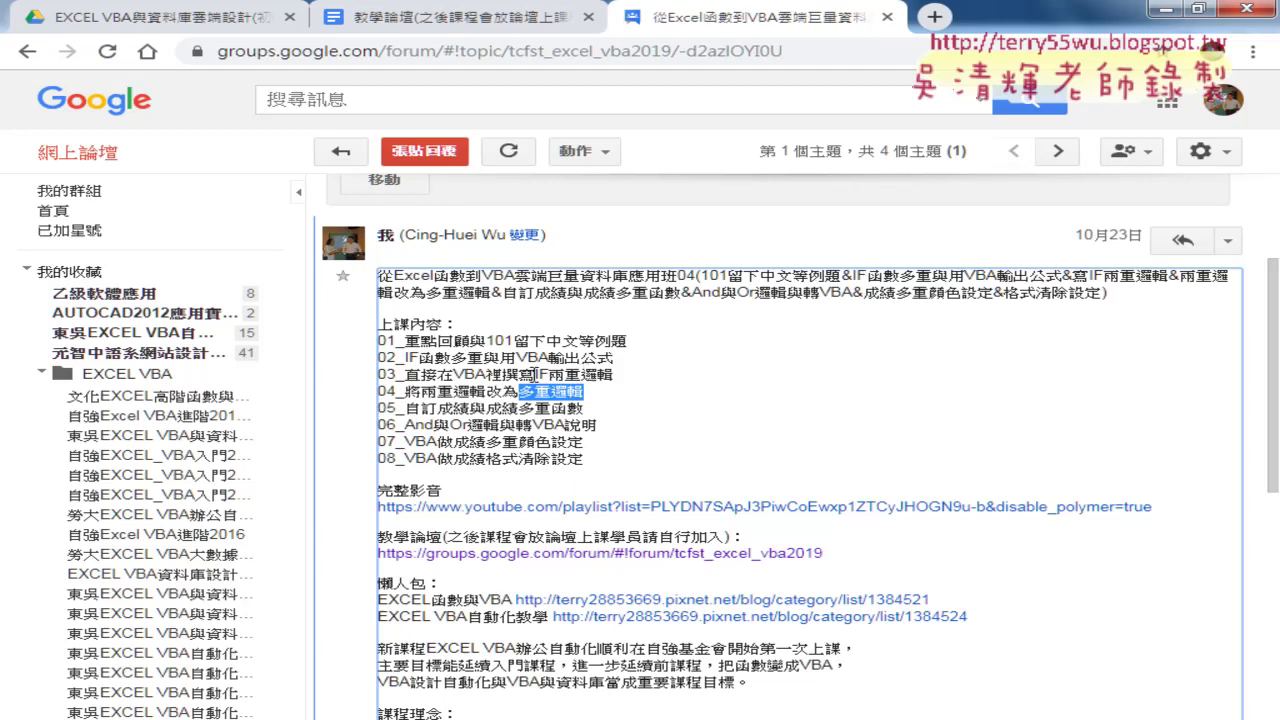
drag(536, 375, 598, 375)
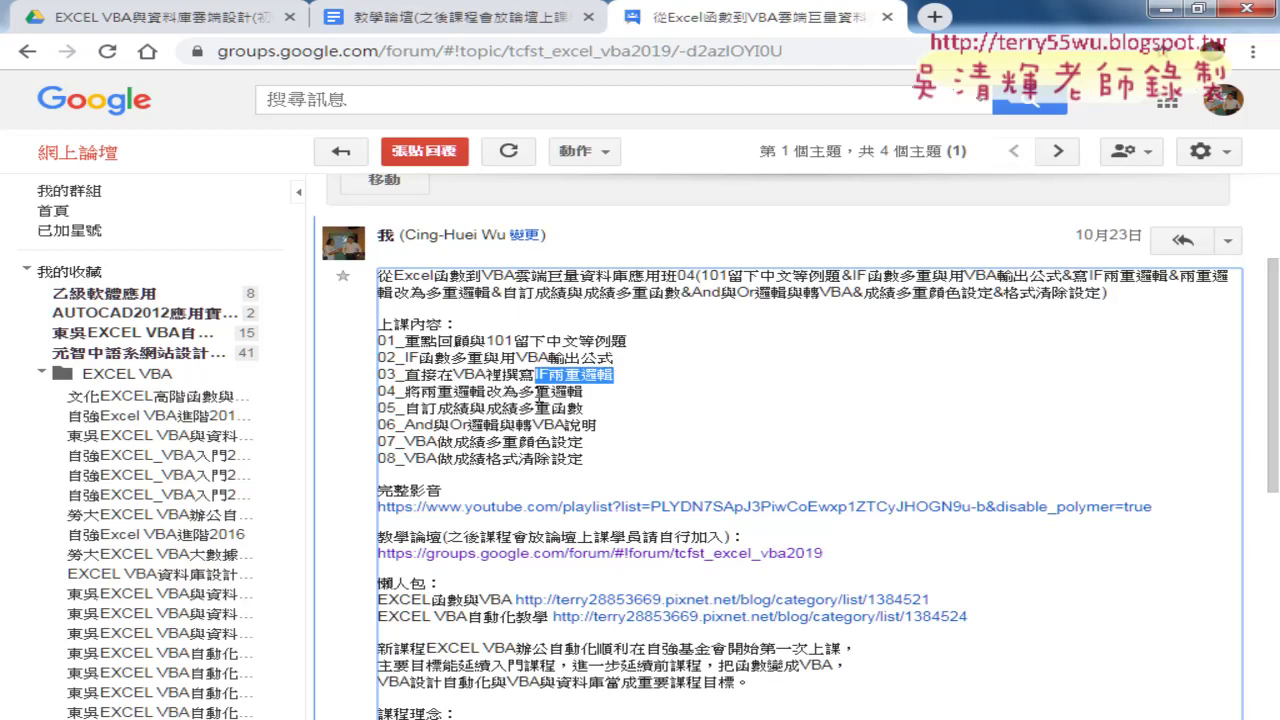
drag(519, 392, 582, 392)
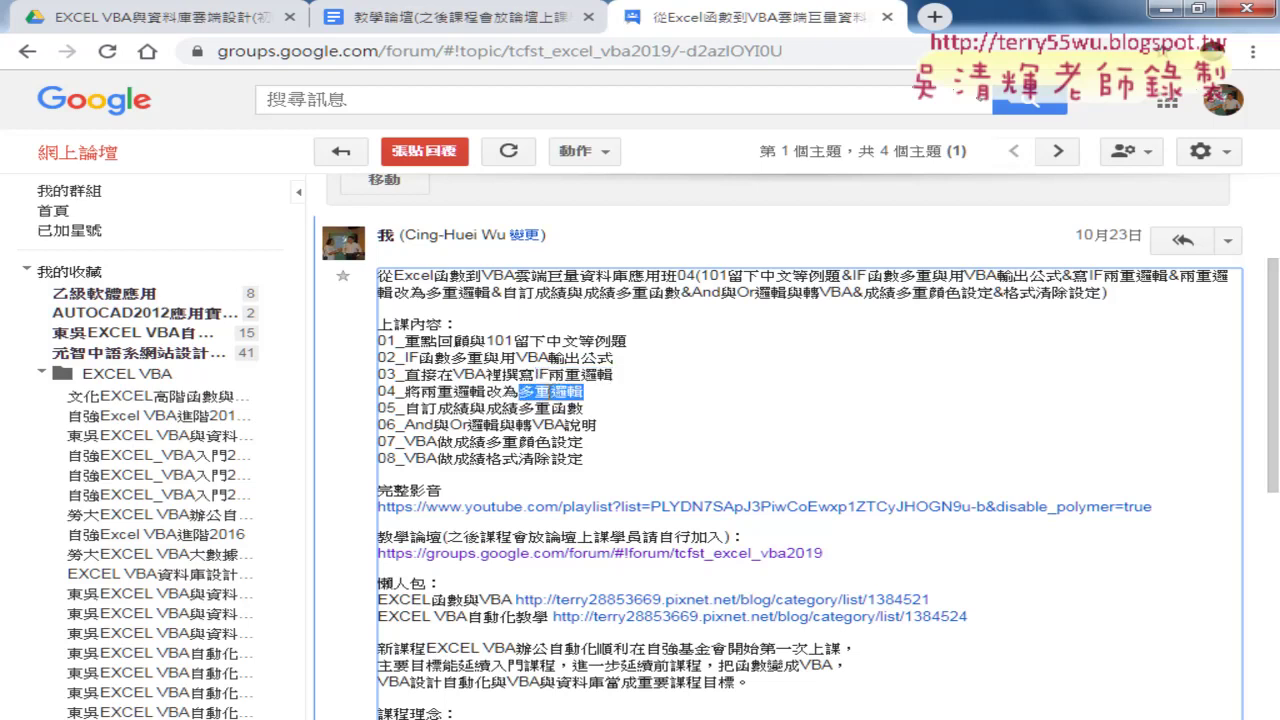
drag(405, 409, 470, 409)
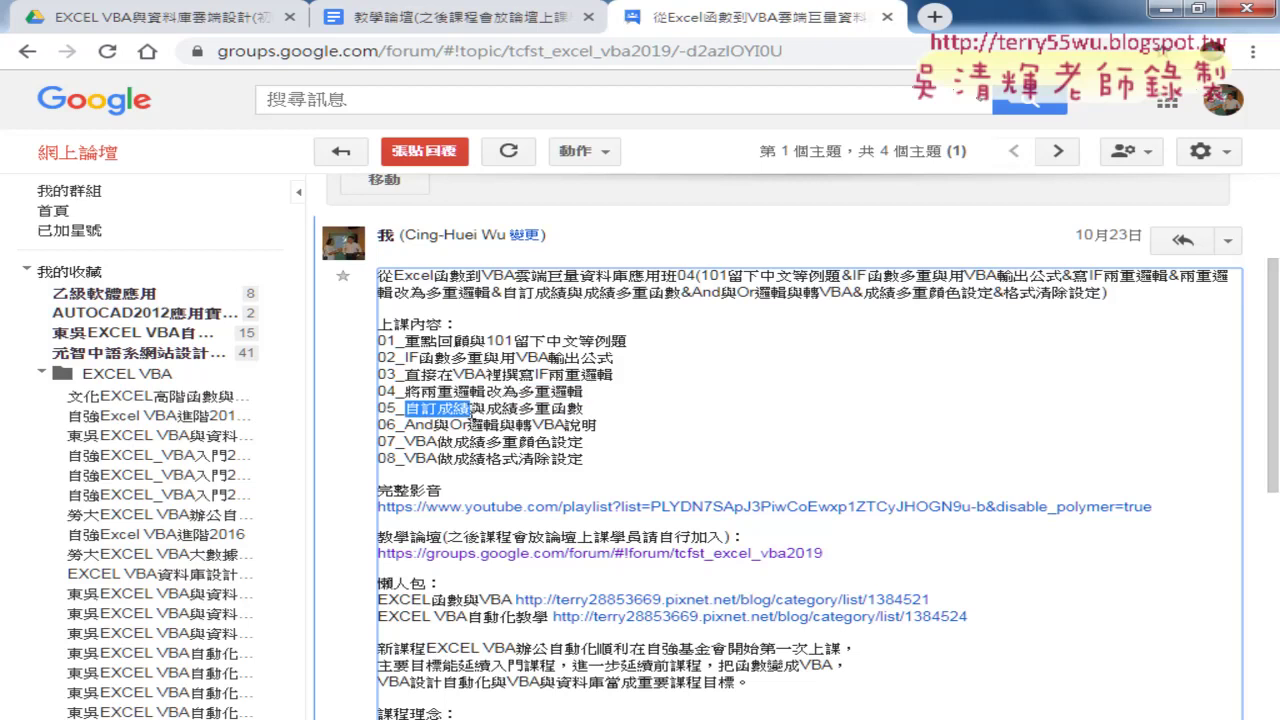
drag(405, 425, 599, 427)
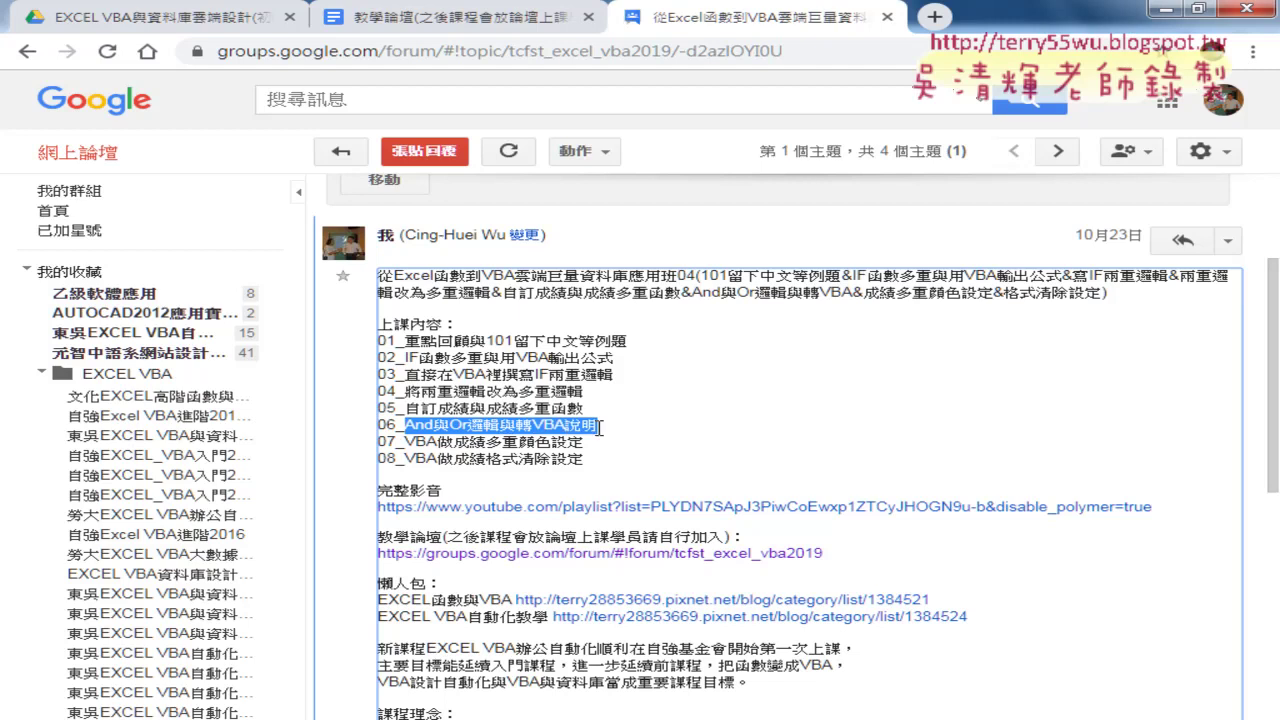
drag(599, 427, 500, 427)
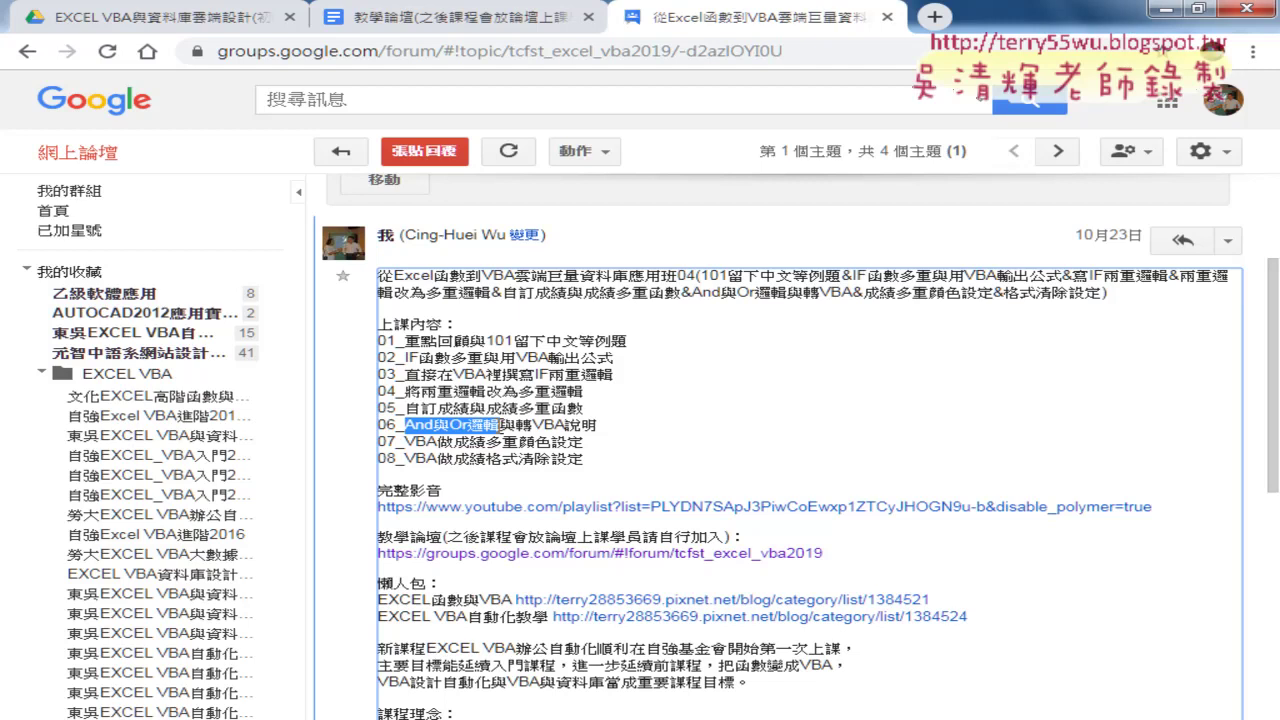
drag(486, 441, 584, 443)
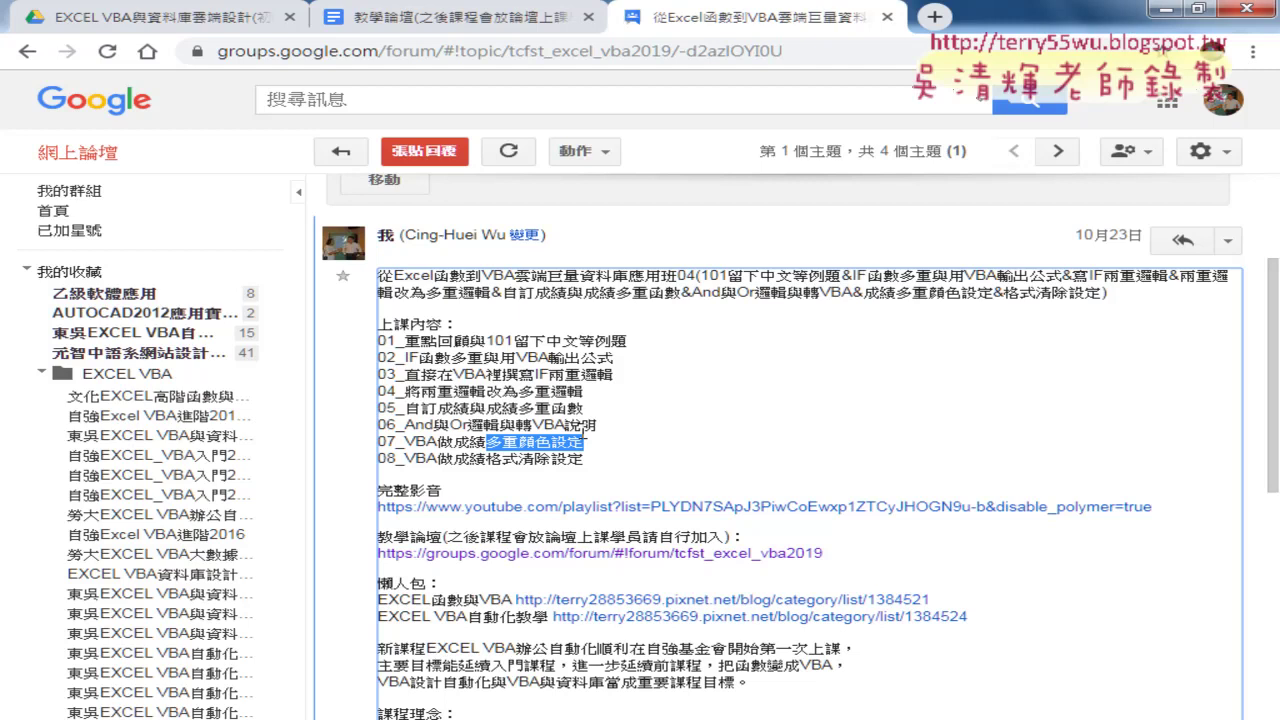
drag(518, 458, 584, 460)
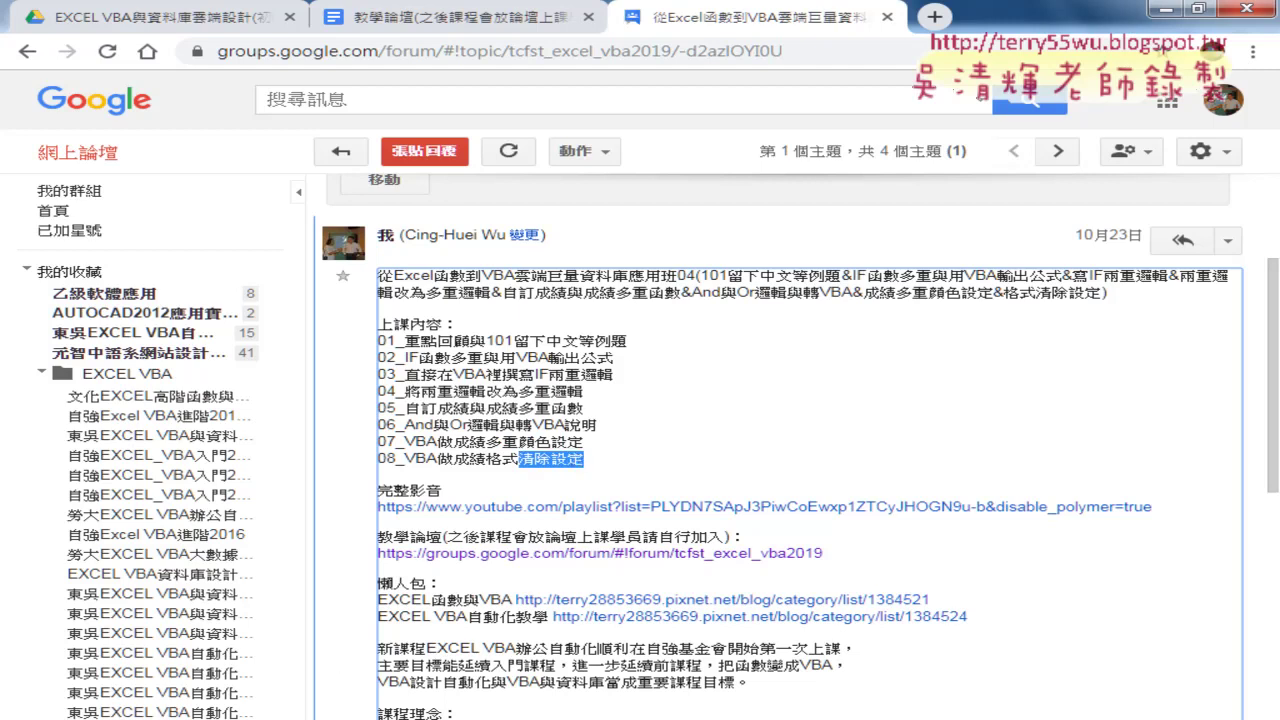
- Switch to the grade workbook, clear borders with the 清除框線 macro, and select the table
click(440, 715)
click(450, 640)
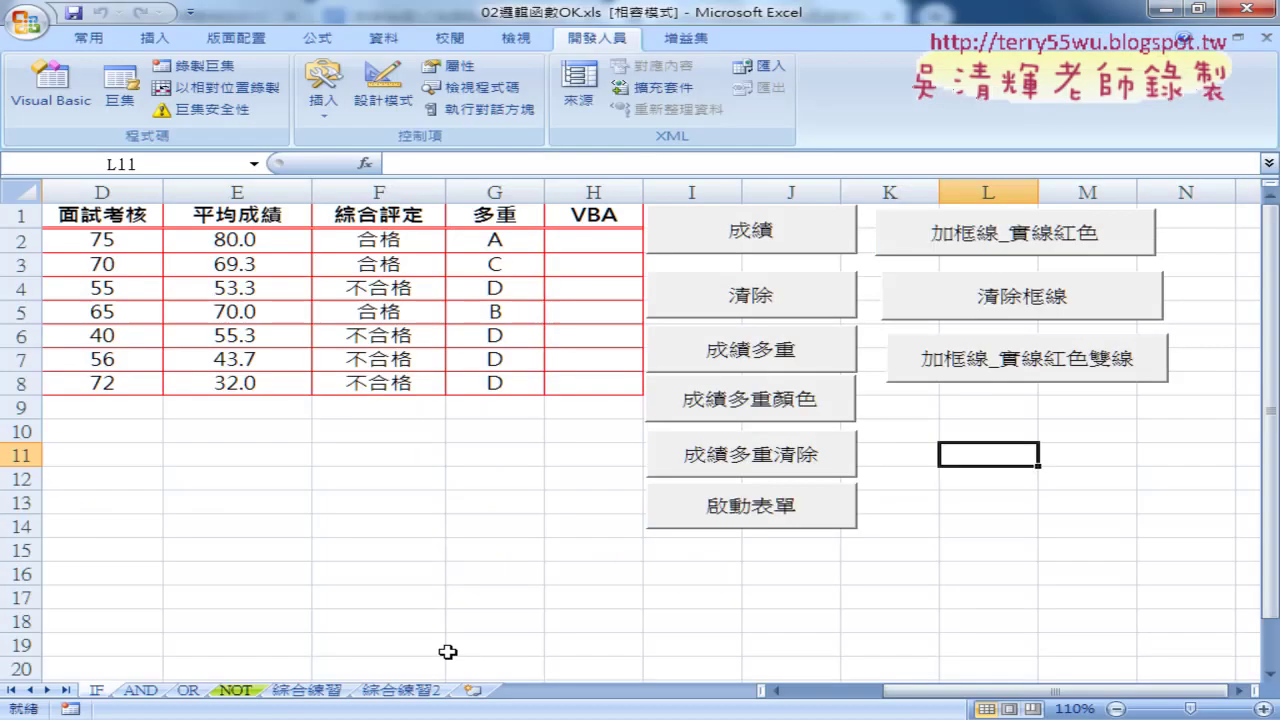
click(1000, 306)
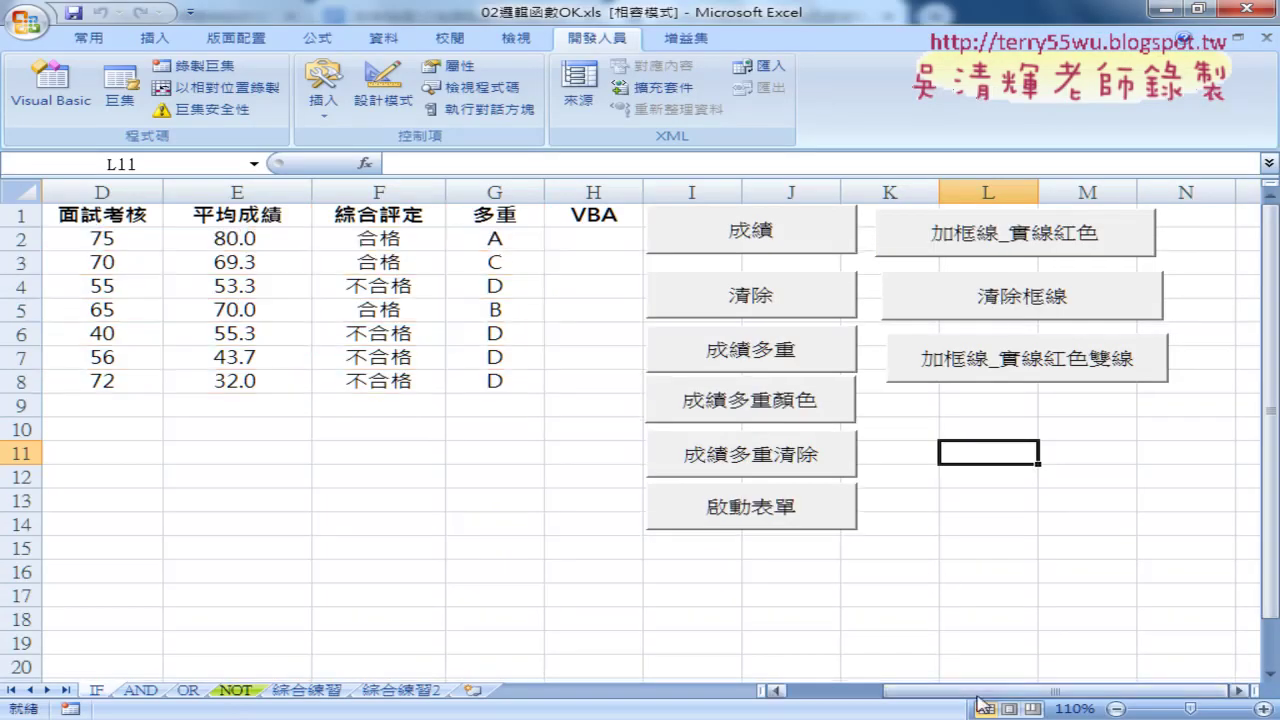
drag(965, 690, 870, 703)
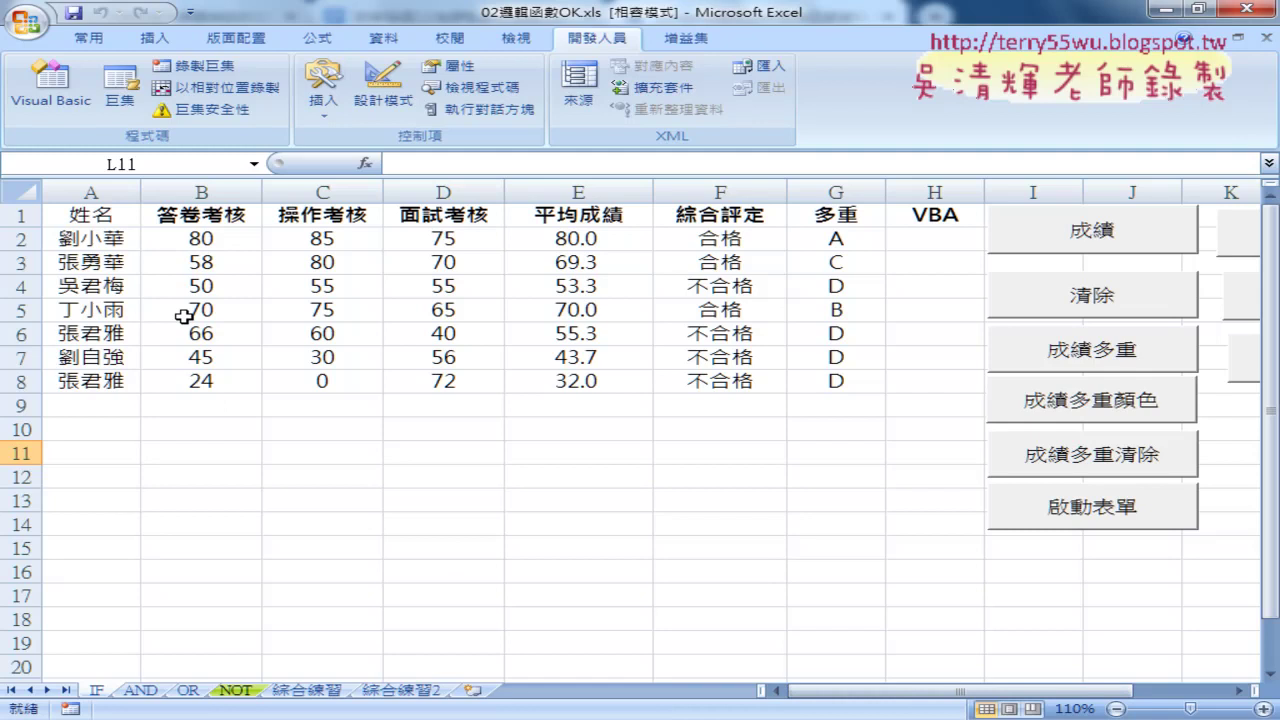
mouse_move(100, 216)
mouse_down()
mouse_move(775, 400)
mouse_move(915, 375)
mouse_move(902, 360)
mouse_up()
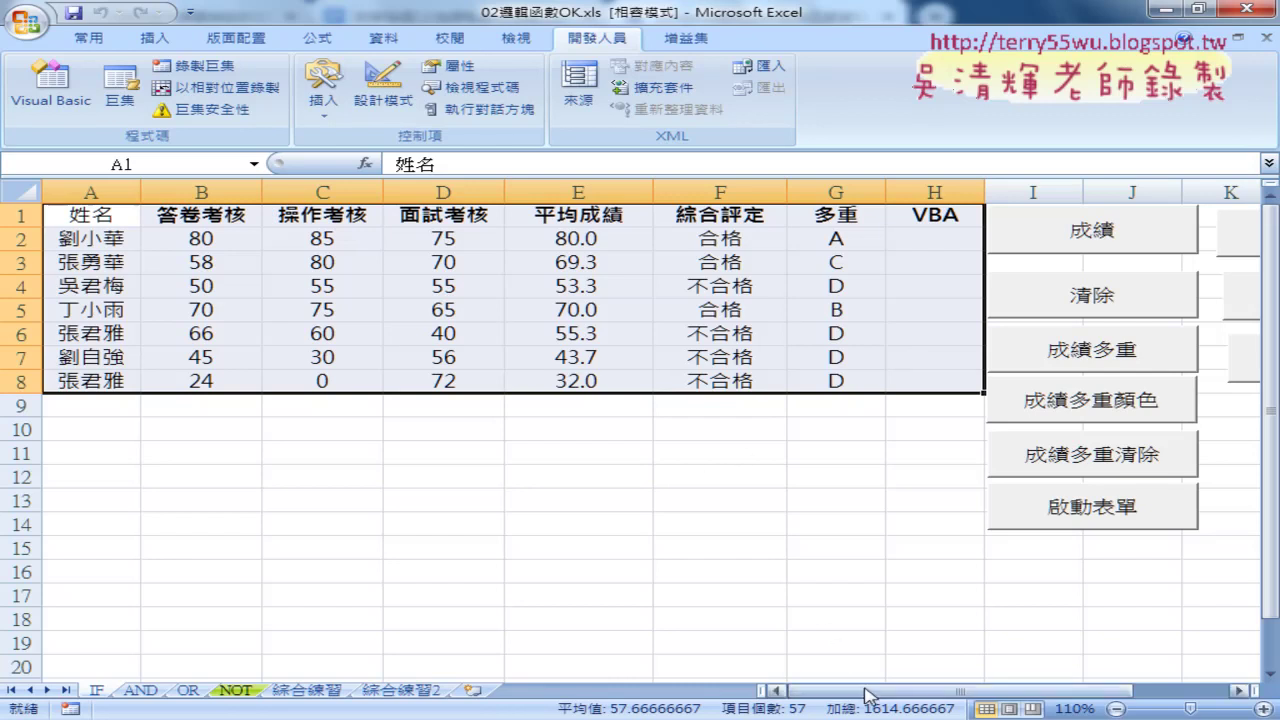
- Scroll back to column A and drag-select the score table A1:H8
drag(857, 692, 937, 699)
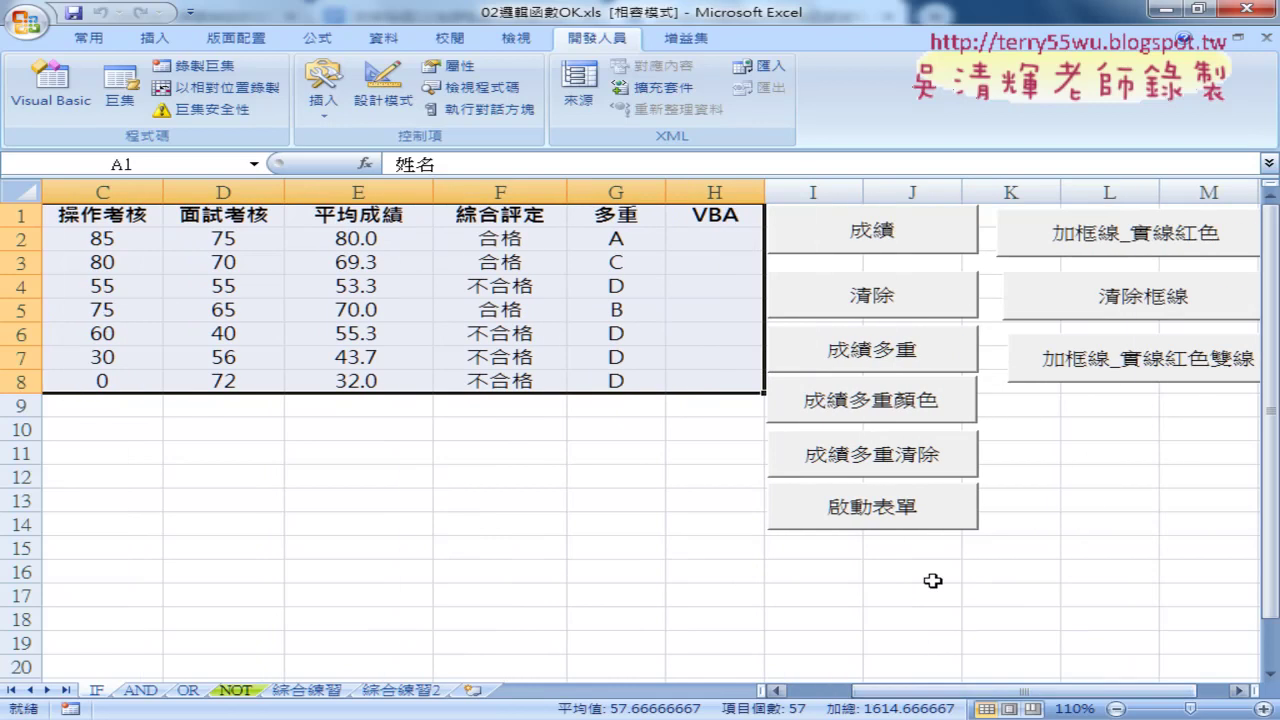
click(1066, 546)
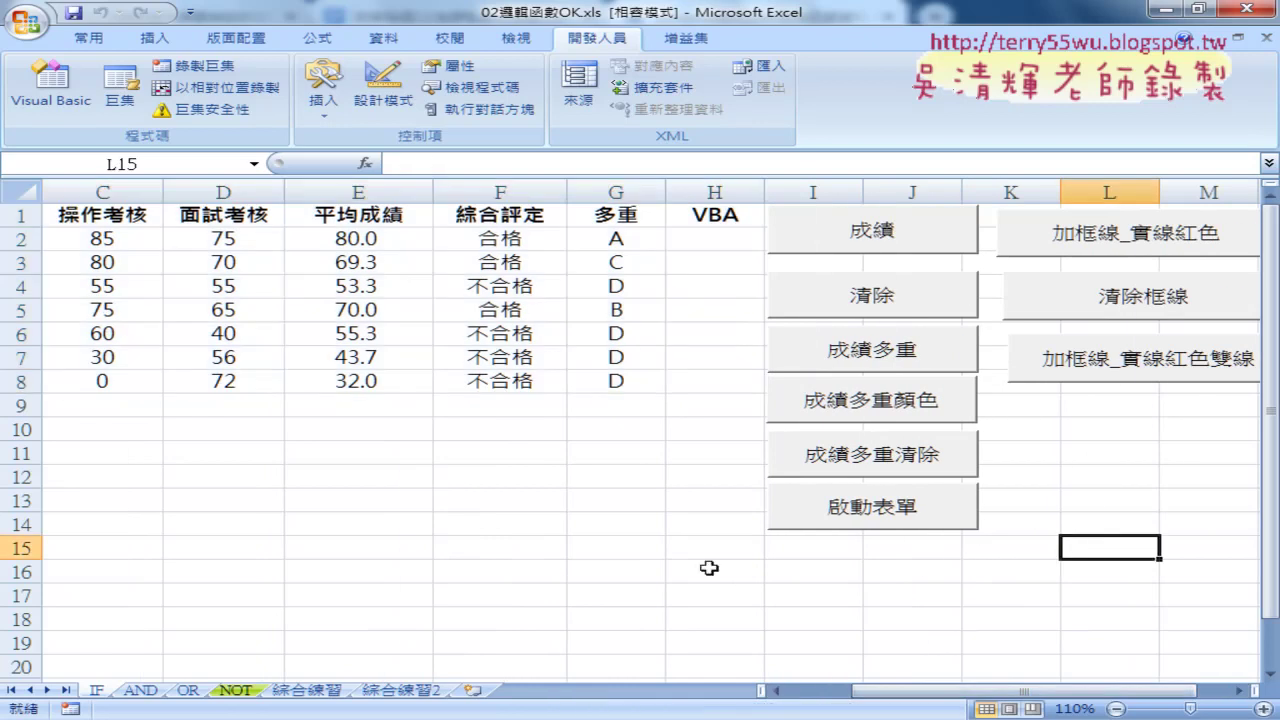
click(777, 690)
click(777, 690)
drag(96, 215, 893, 382)
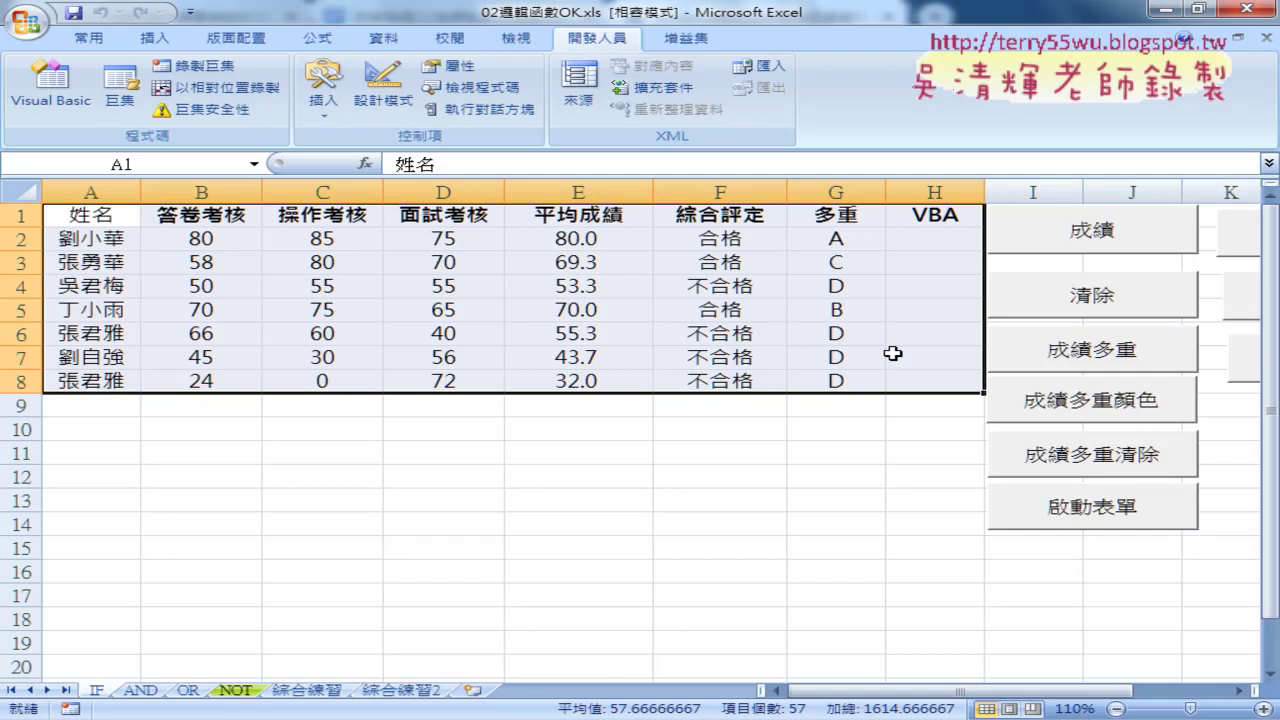
click(90, 216)
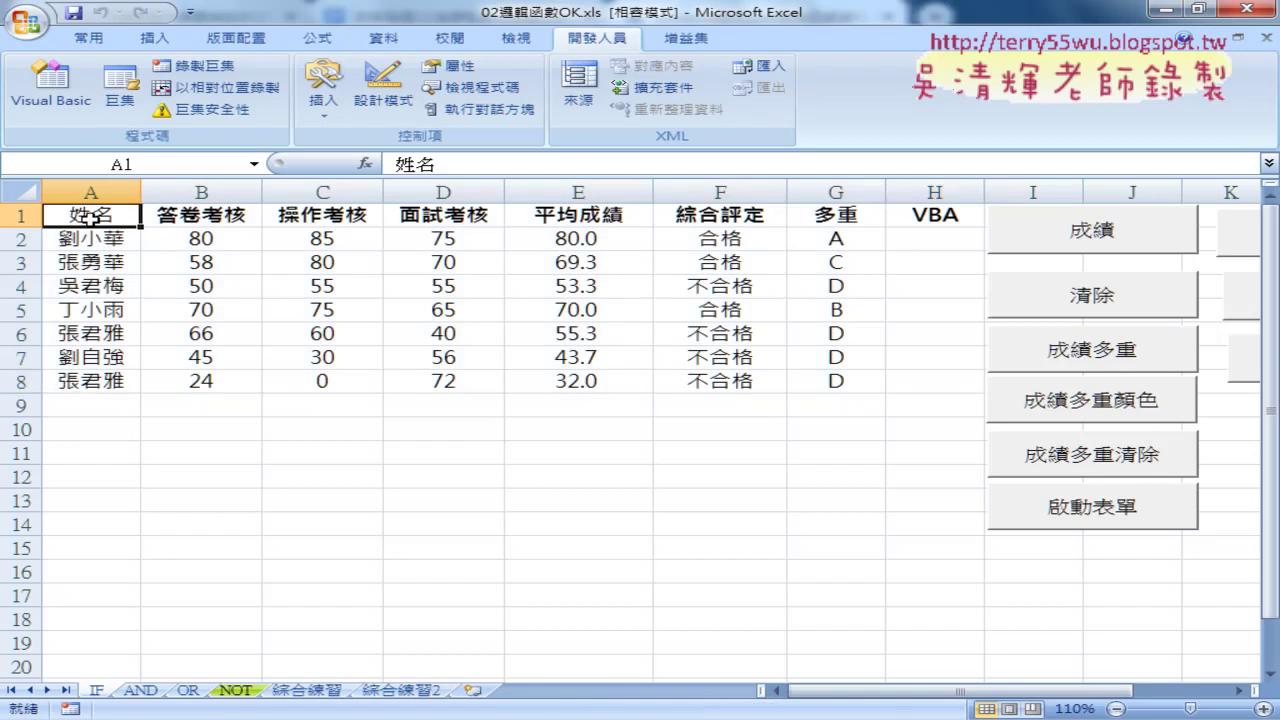
mouse_move(90, 216)
mouse_down()
mouse_move(864, 385)
mouse_move(923, 380)
mouse_up()
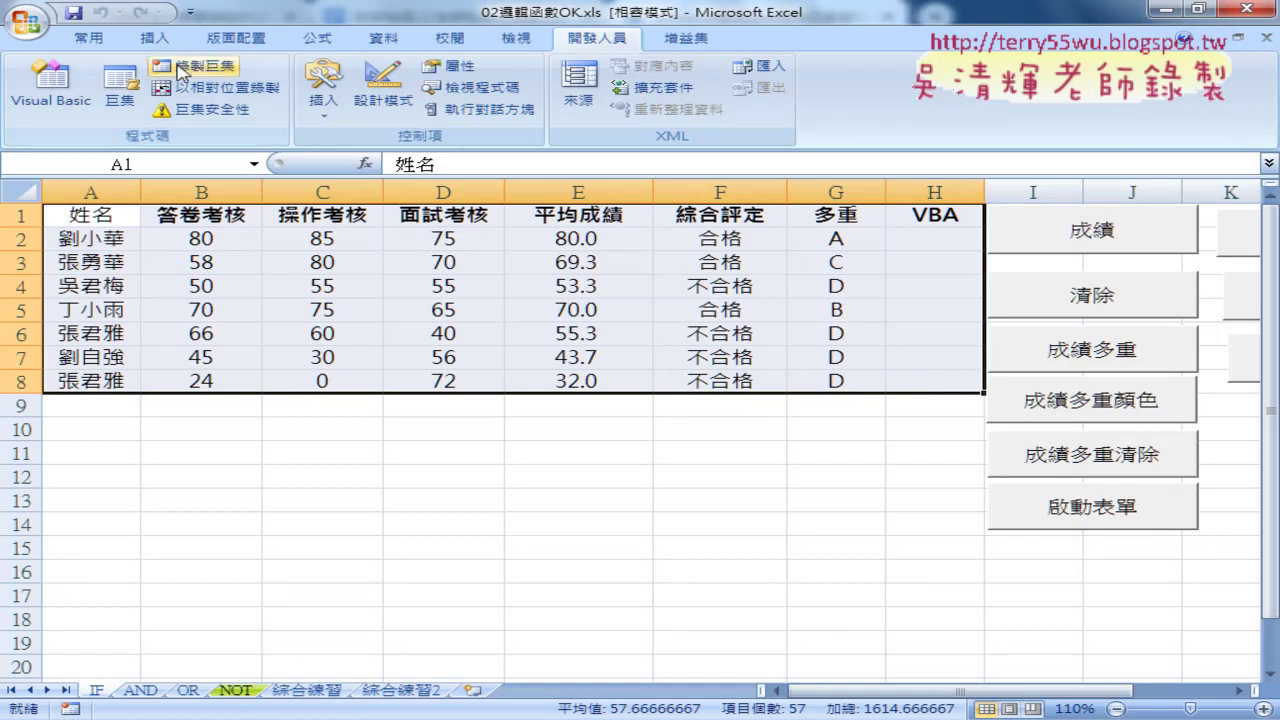
- Apply red Outline and Inside borders to A1:H8 through More Borders, then reselect the table
click(100, 42)
click(241, 108)
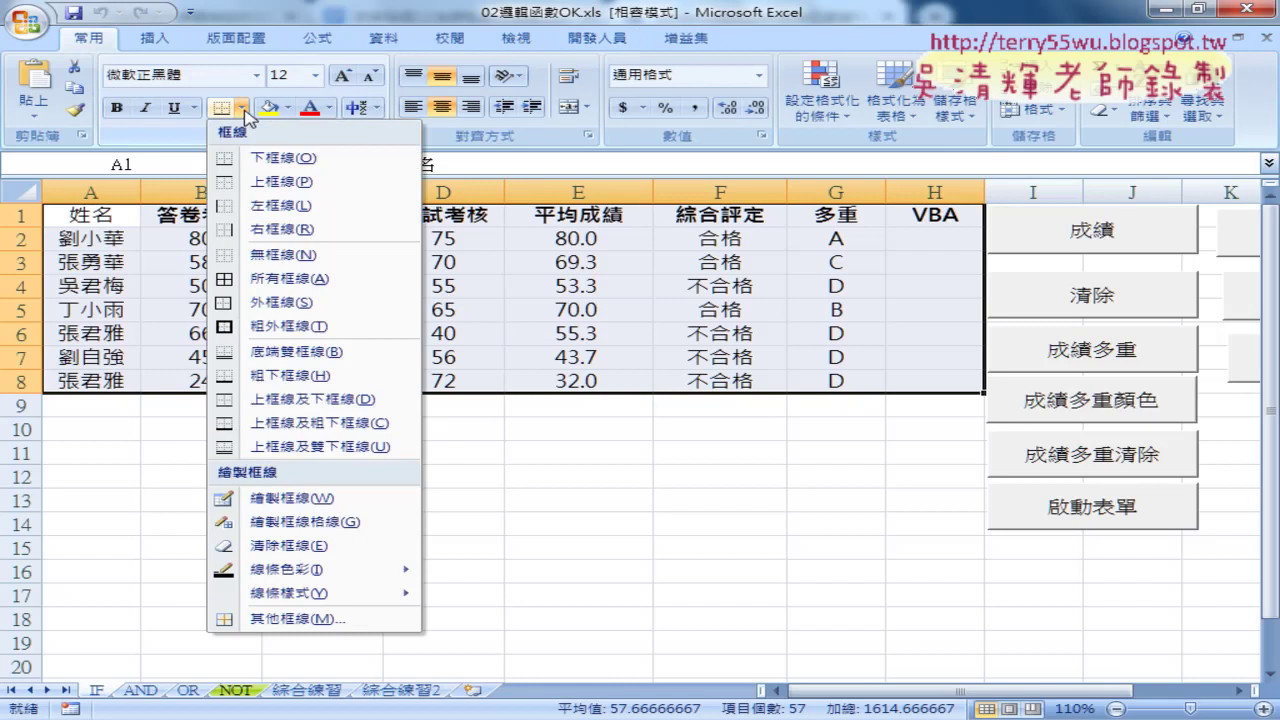
click(331, 620)
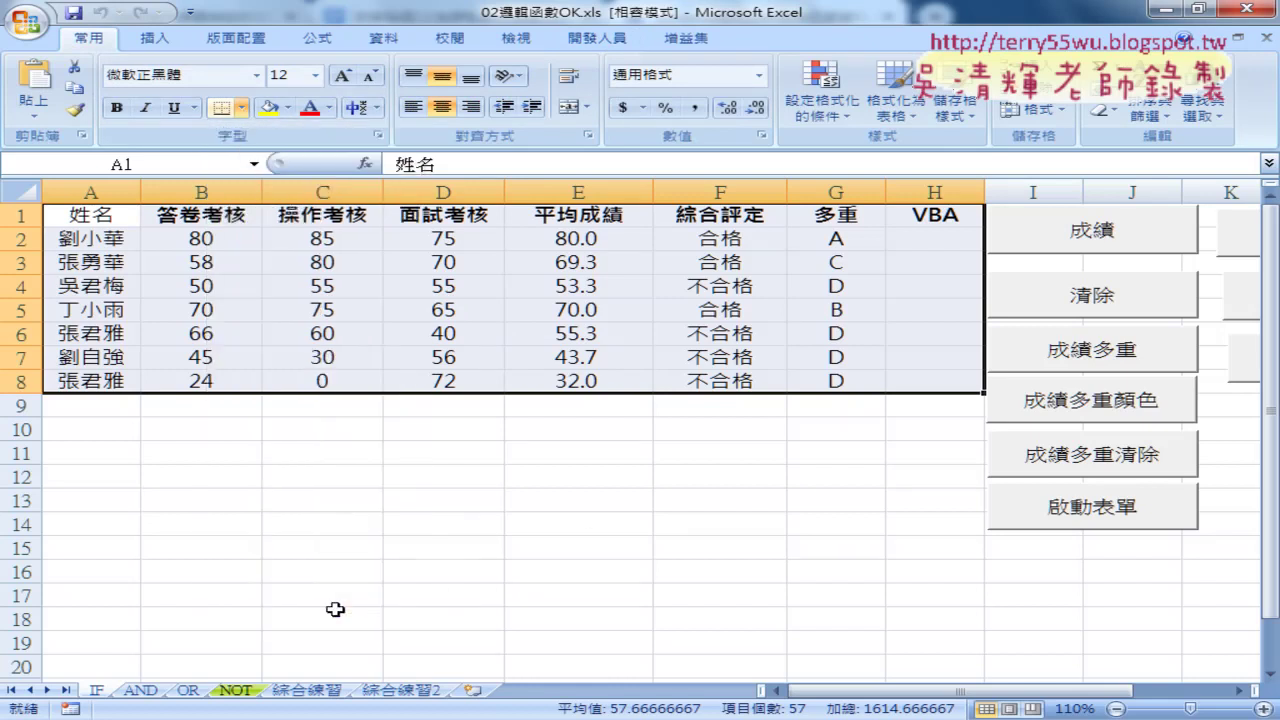
click(741, 316)
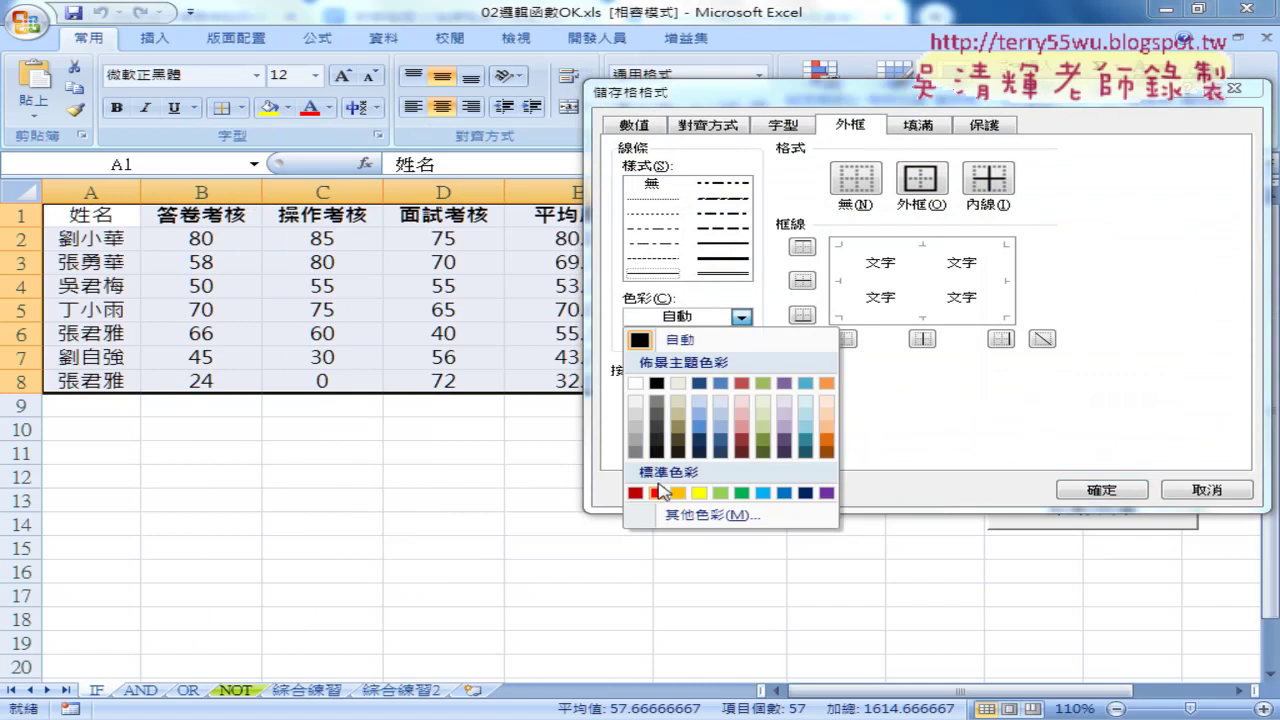
click(657, 493)
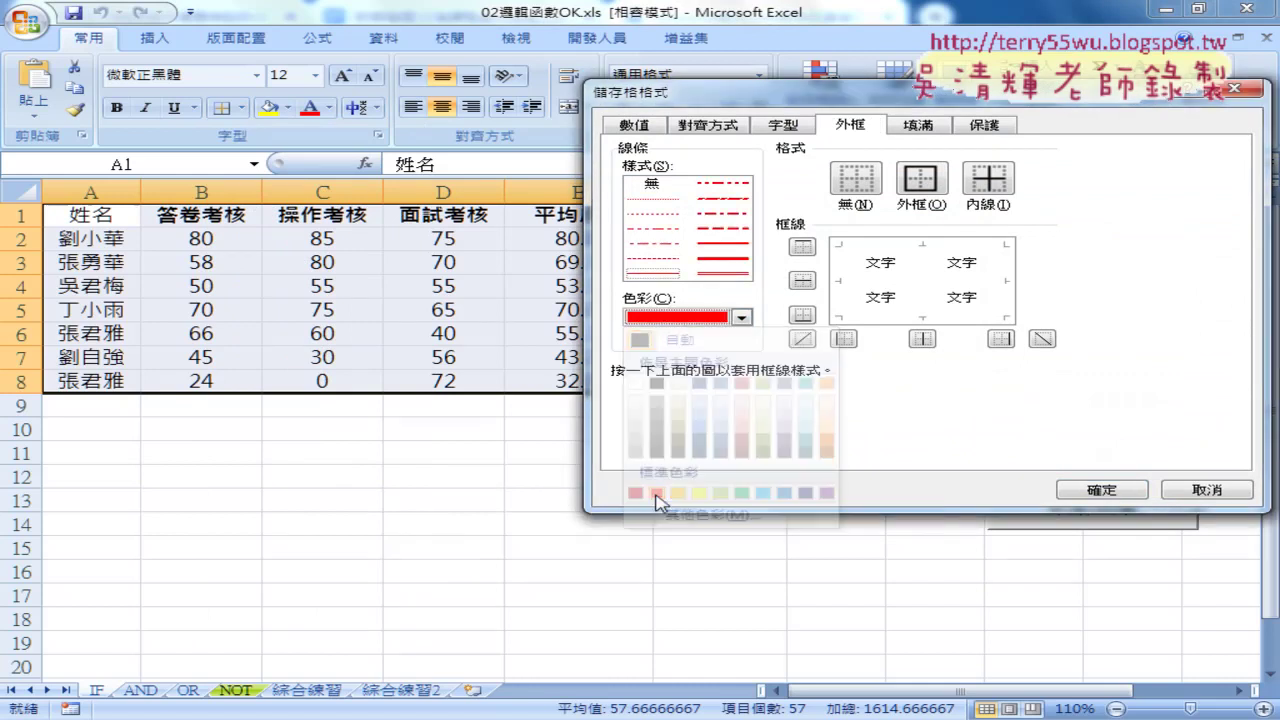
click(931, 188)
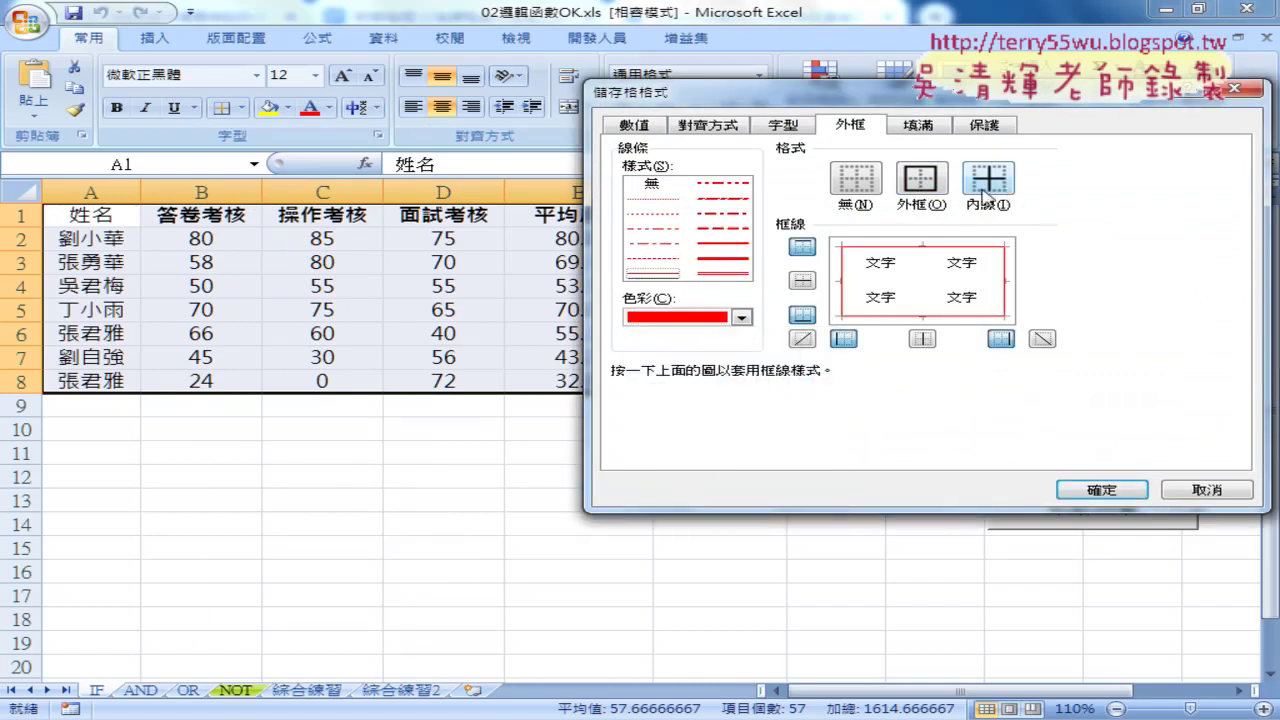
click(983, 192)
click(1101, 490)
click(693, 530)
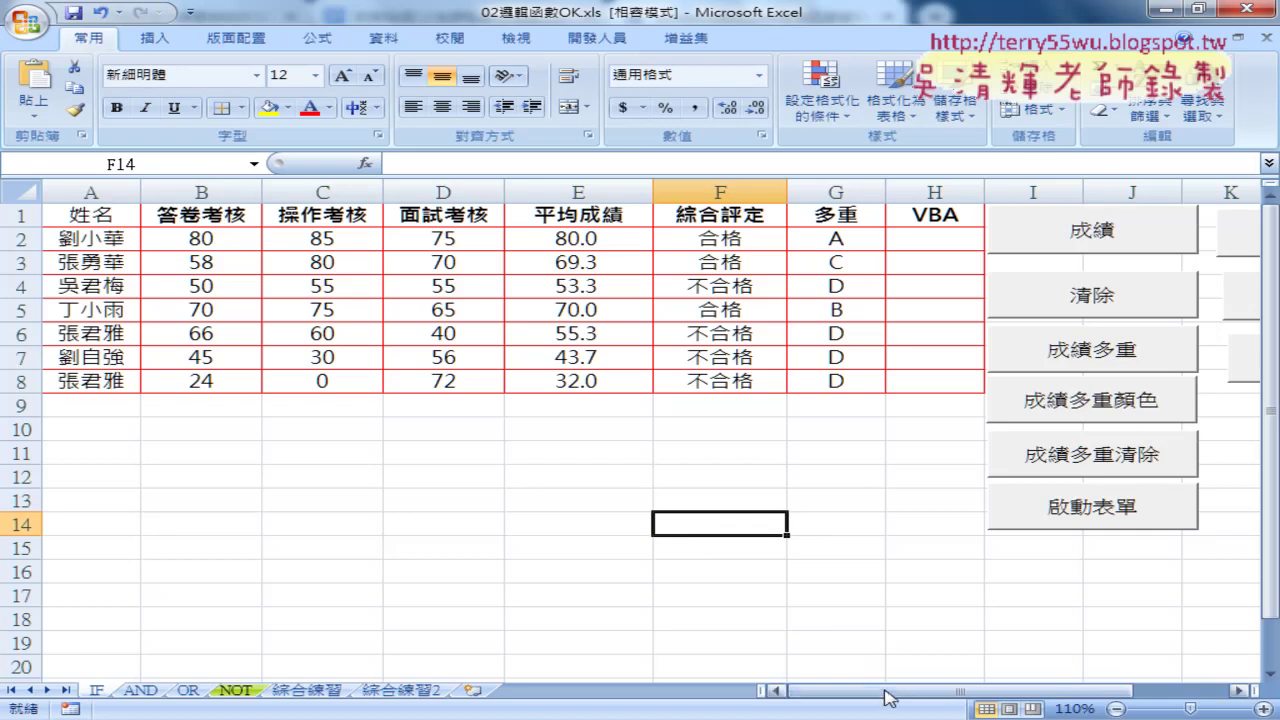
mouse_move(95, 216)
mouse_down()
mouse_move(924, 395)
mouse_move(925, 380)
mouse_up()
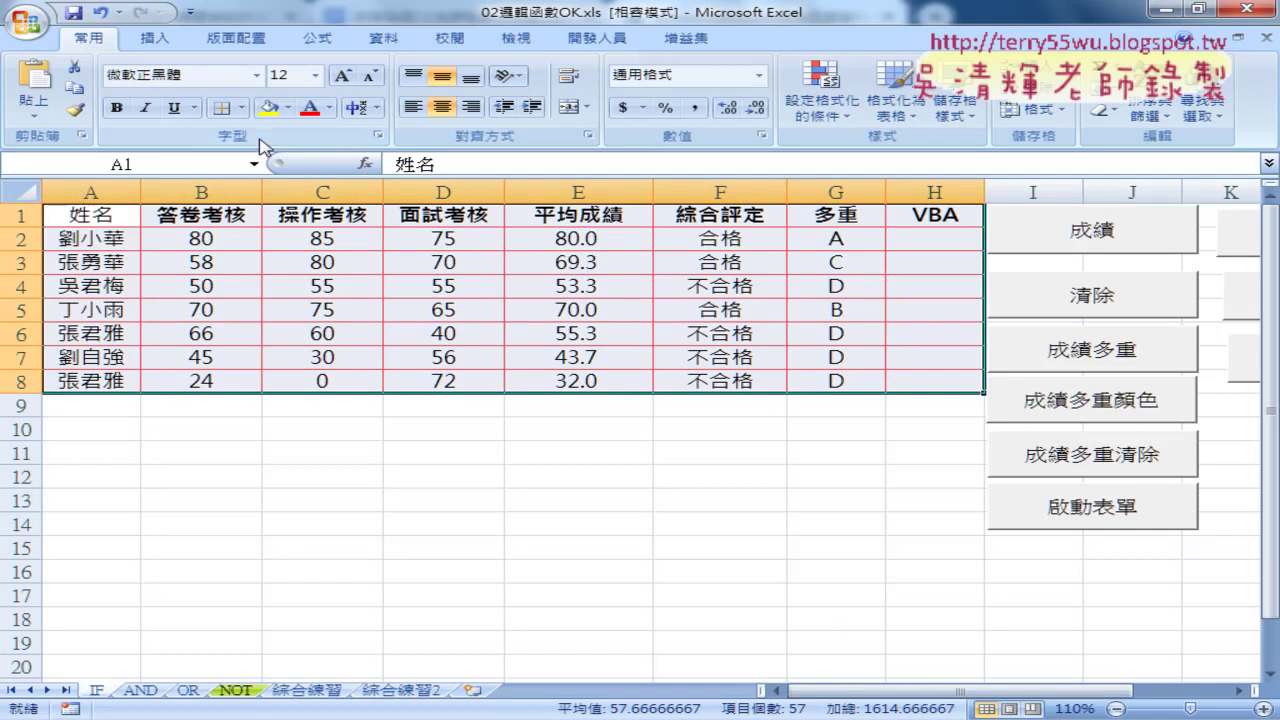
- Set the table's borders to None in More Borders, clearing the red lines
click(241, 108)
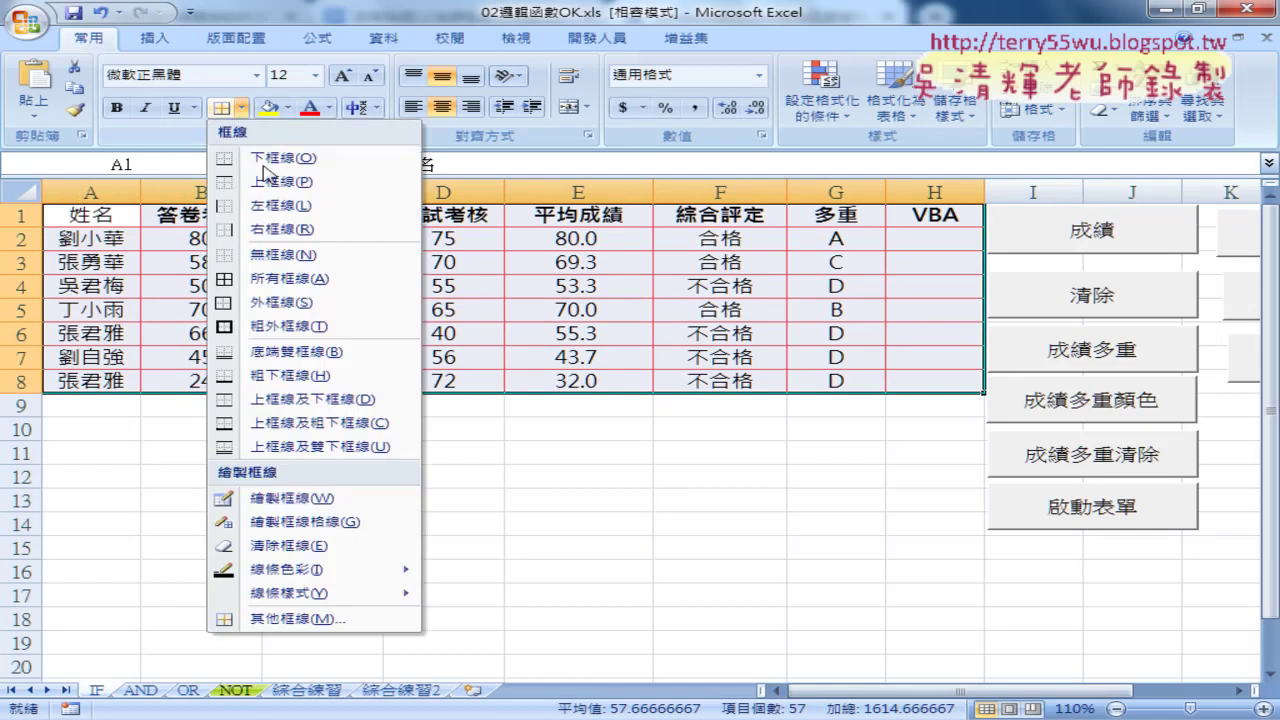
click(318, 617)
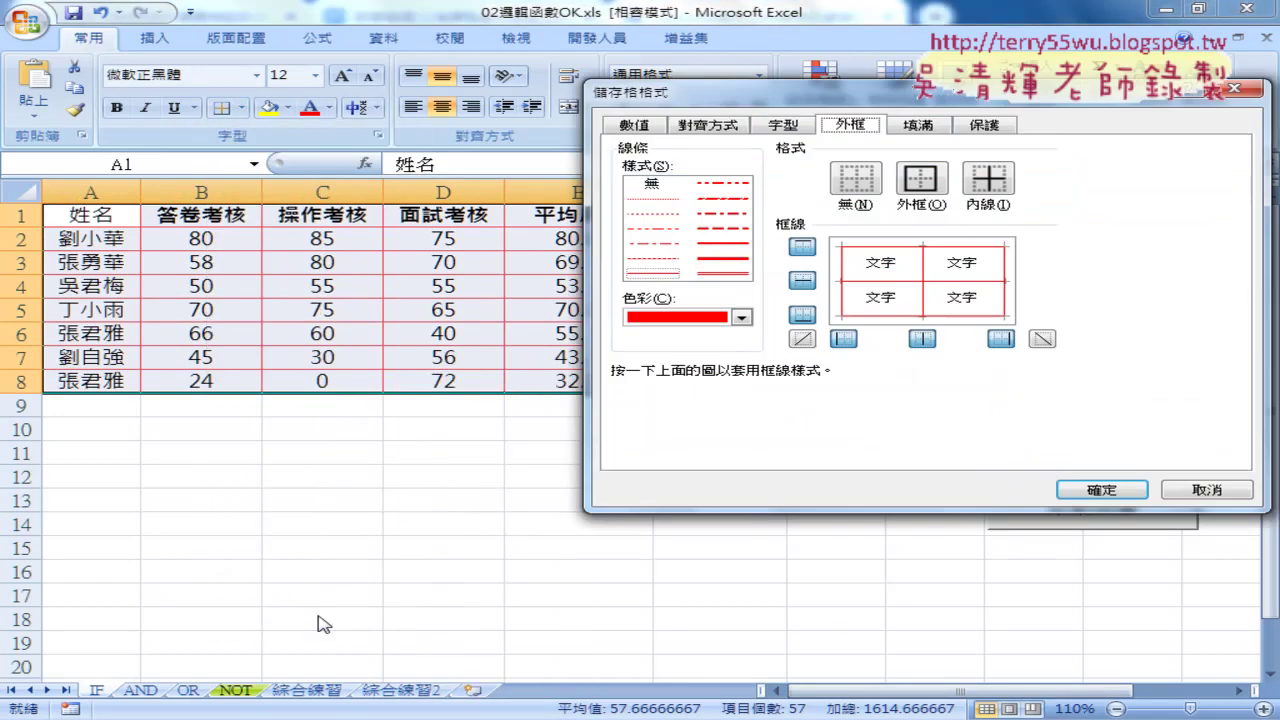
click(856, 188)
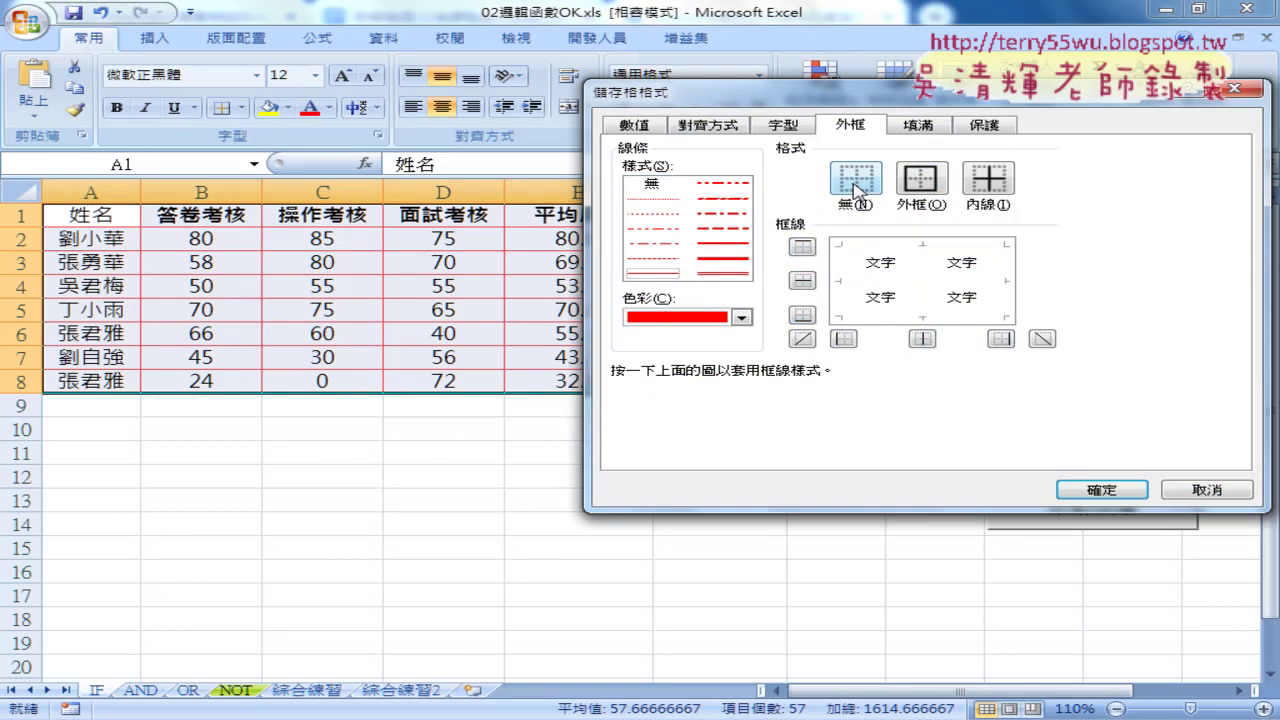
click(1071, 488)
click(708, 488)
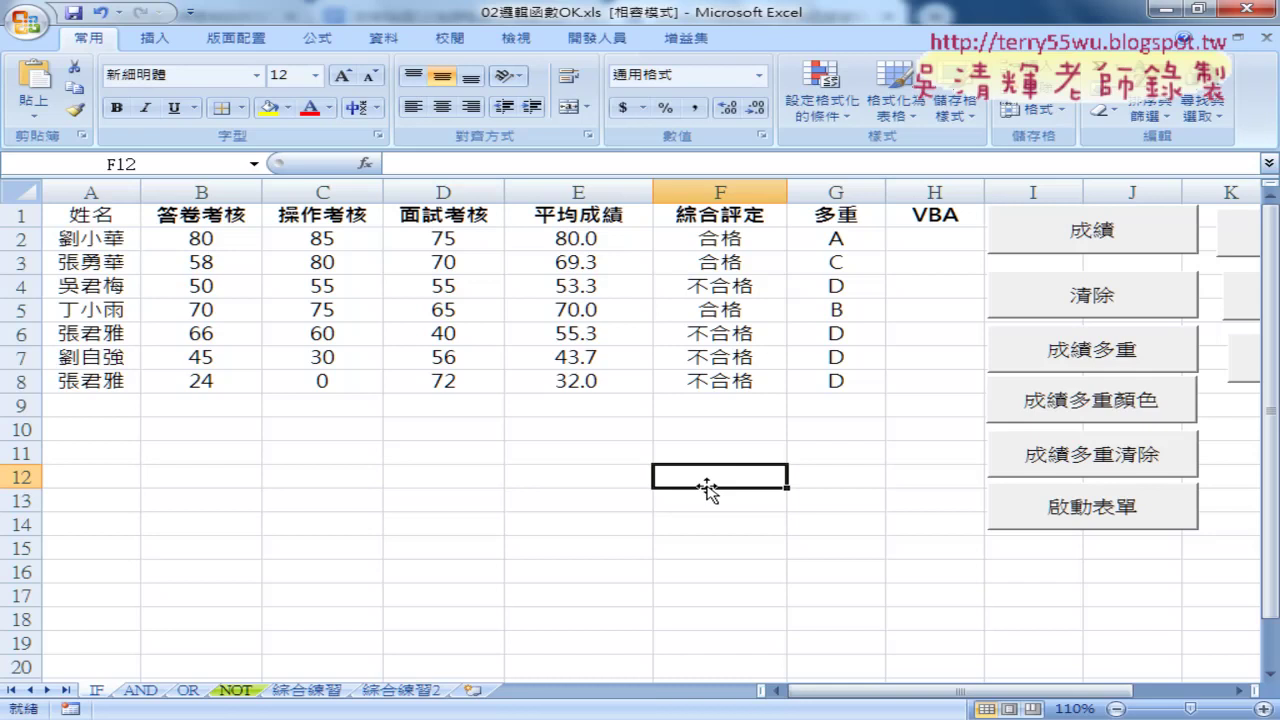
mouse_move(862, 700)
mouse_down()
mouse_move(950, 702)
mouse_move(858, 700)
mouse_up()
- Reapply red Outline and Inside borders to the grade table A1:H8
drag(100, 218, 920, 380)
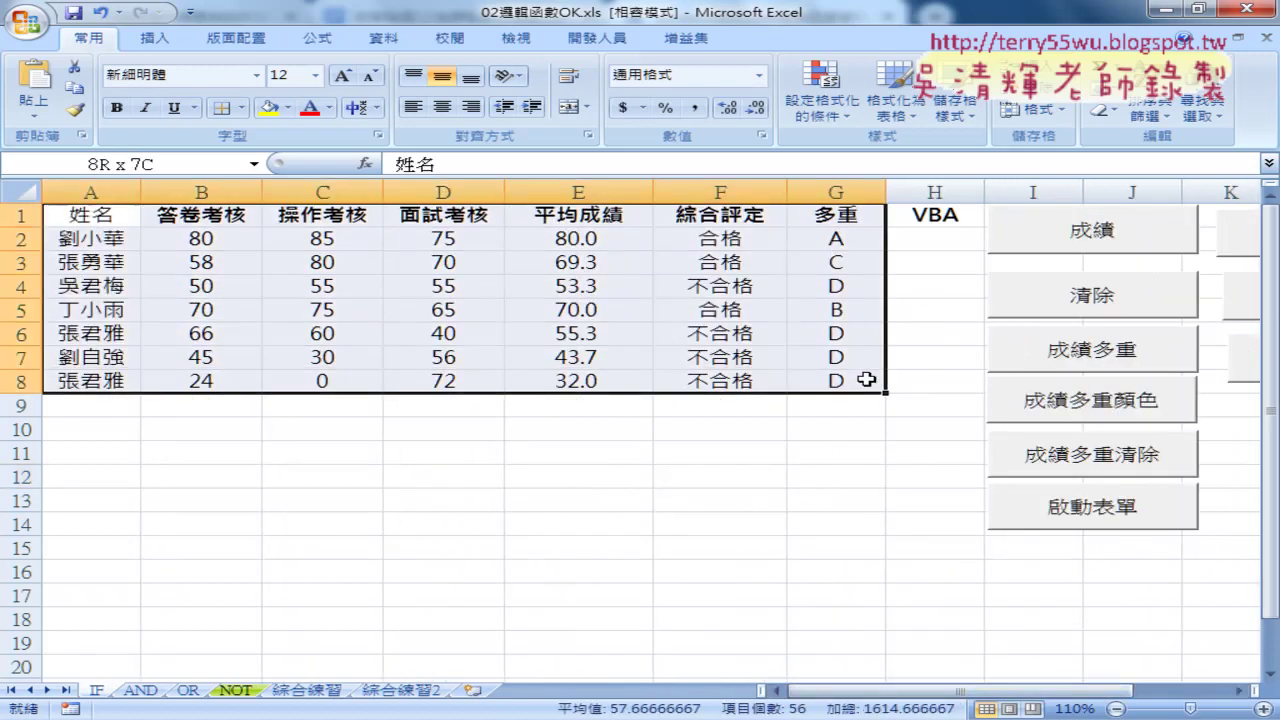
click(242, 107)
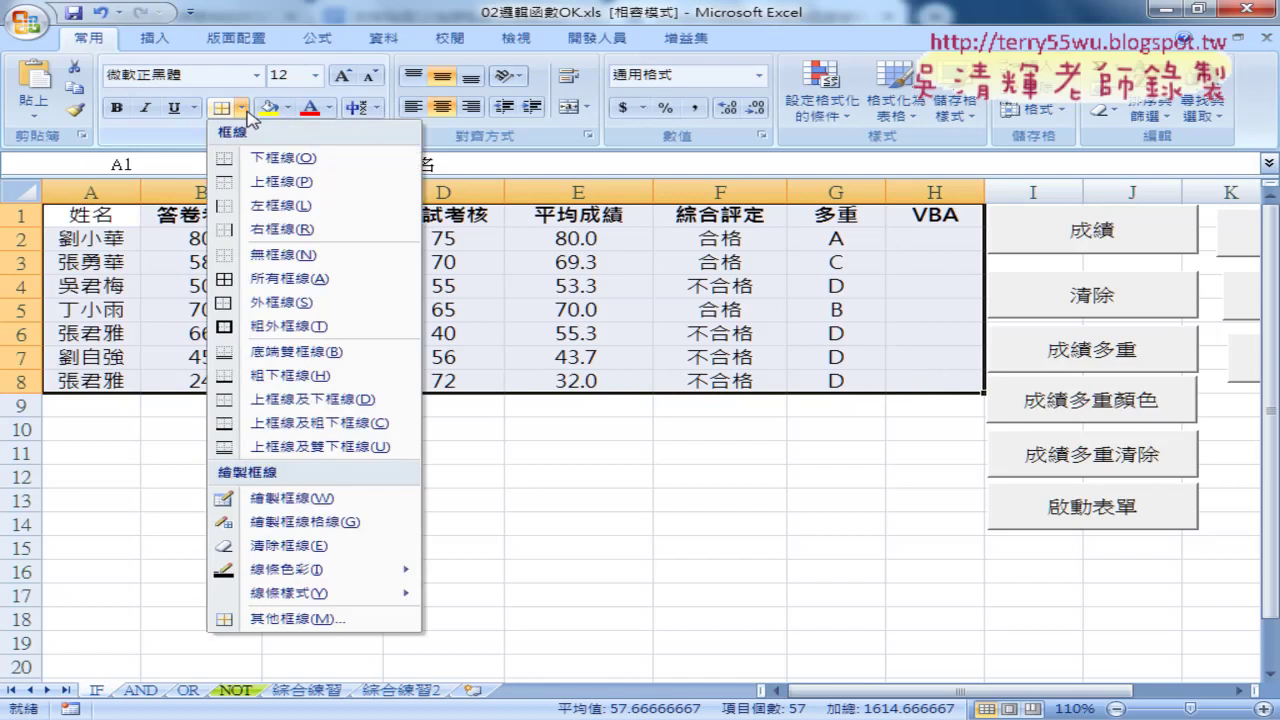
click(340, 620)
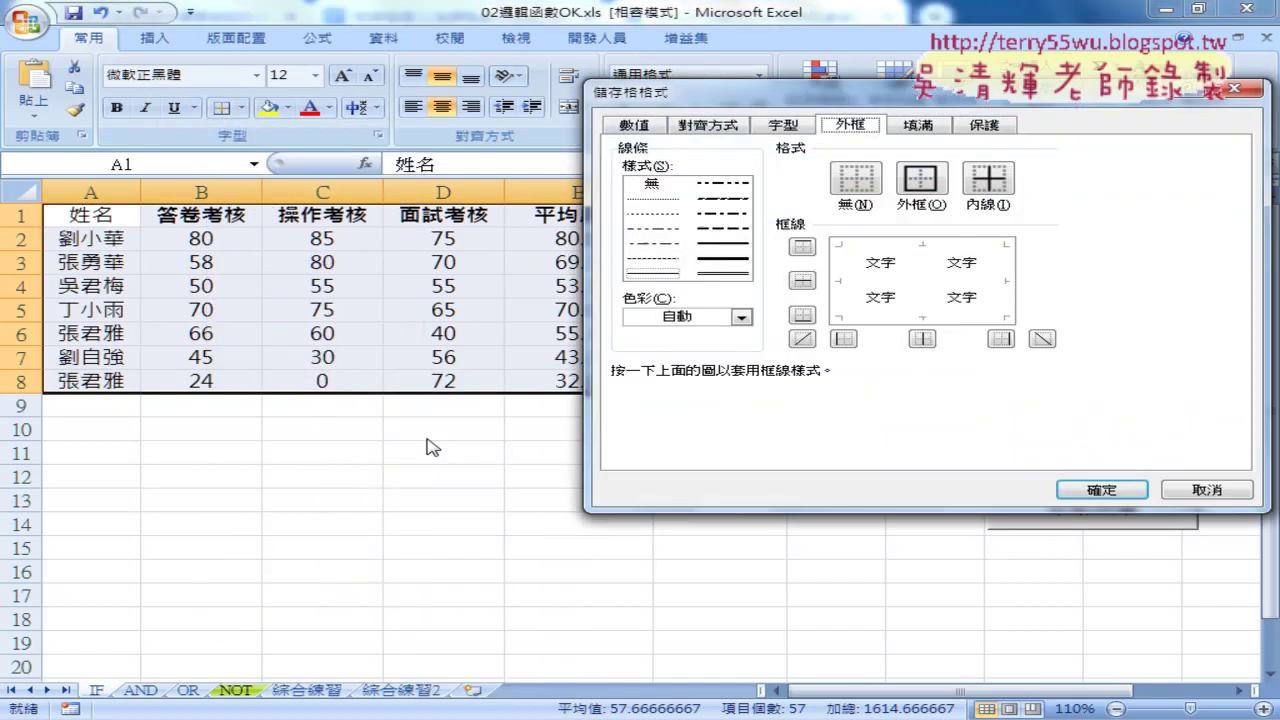
click(676, 316)
click(657, 492)
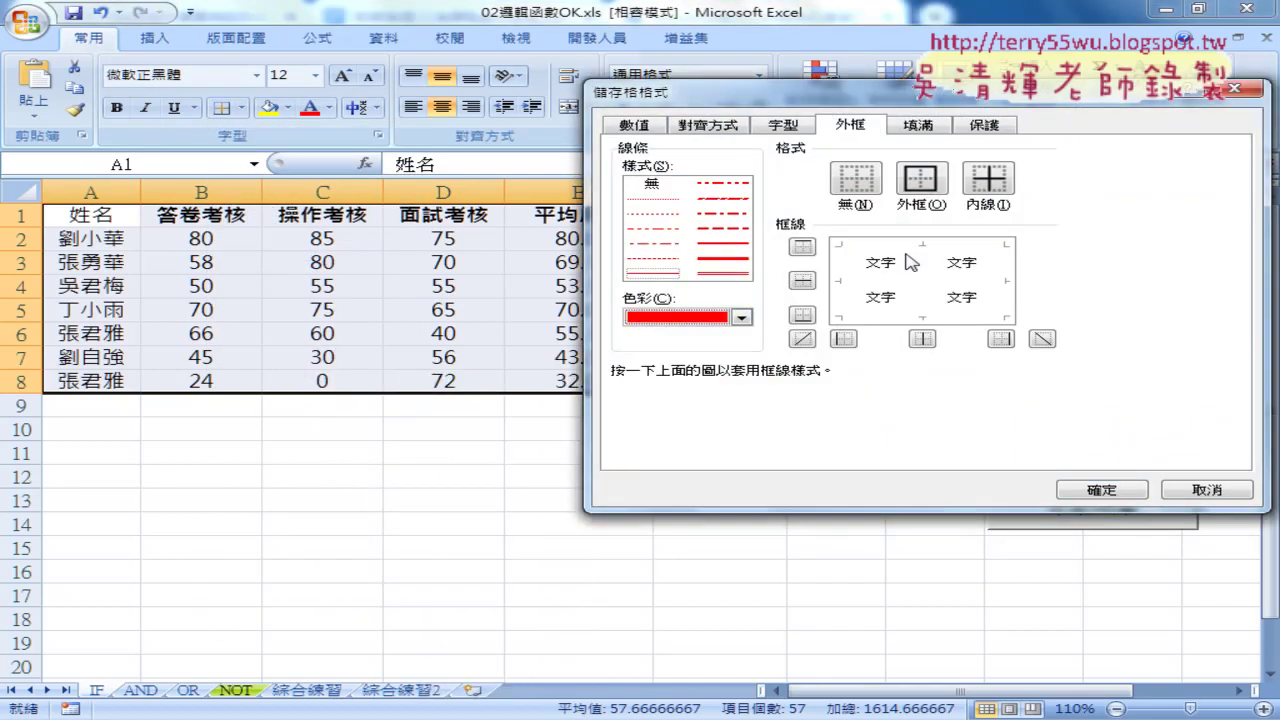
click(920, 178)
click(963, 190)
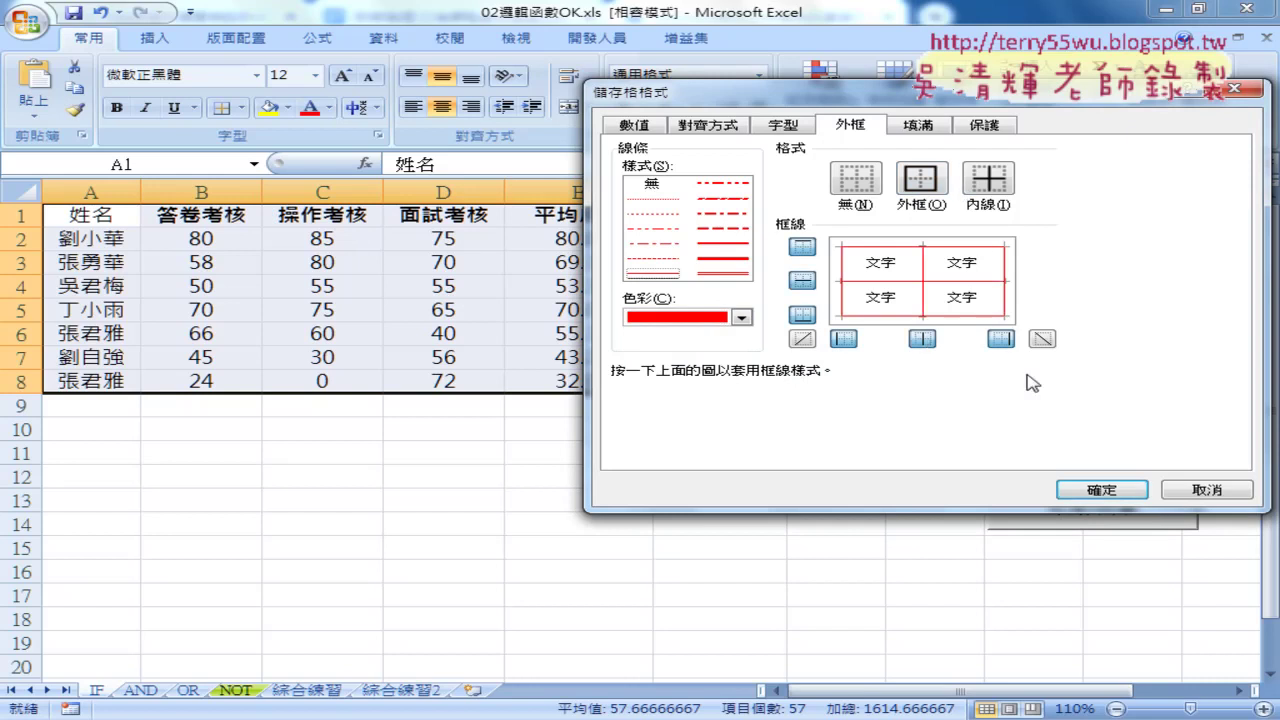
click(1090, 490)
click(557, 444)
- Select row 2 of the table, A2:H2, for its own border
drag(88, 238, 935, 240)
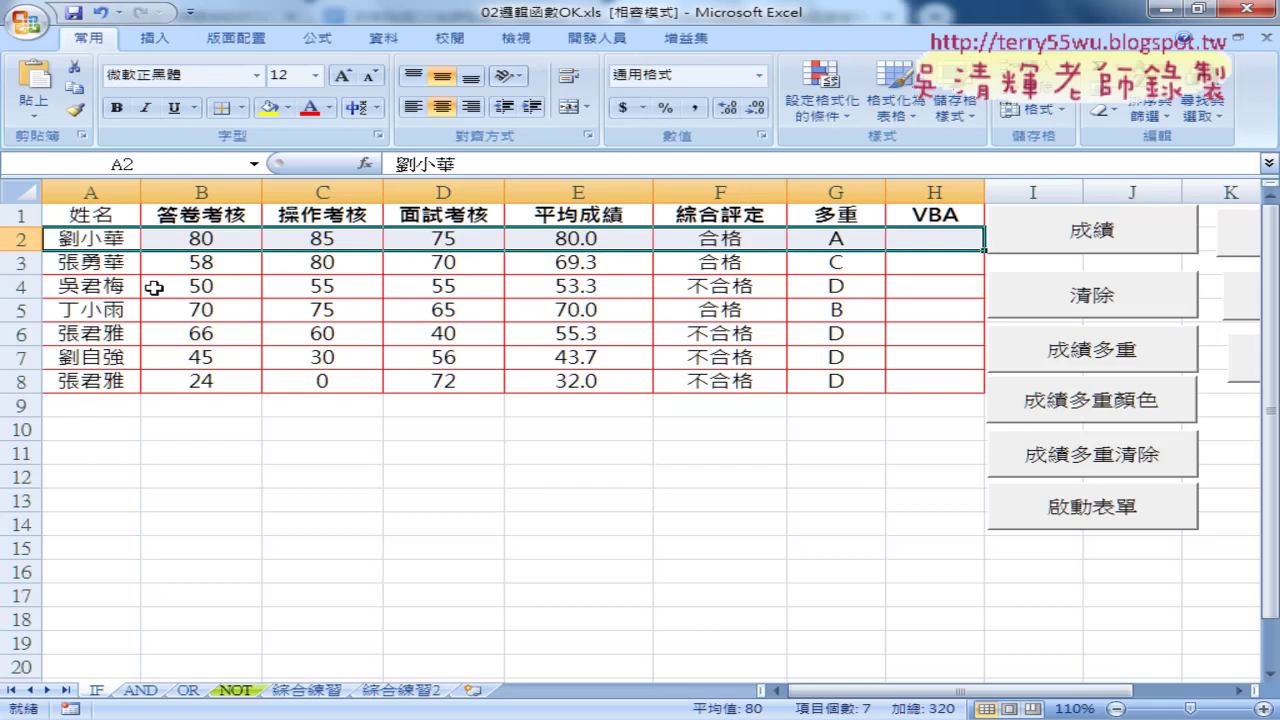
drag(78, 238, 932, 240)
click(498, 263)
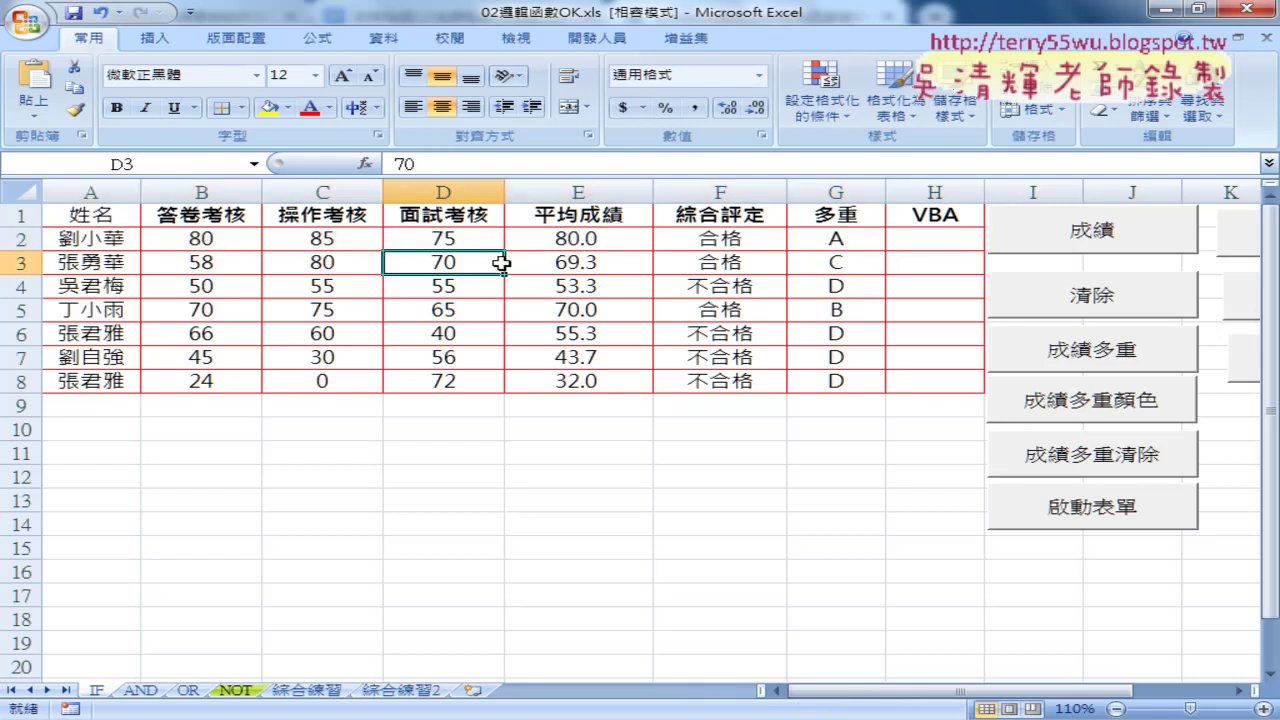
drag(79, 239, 929, 243)
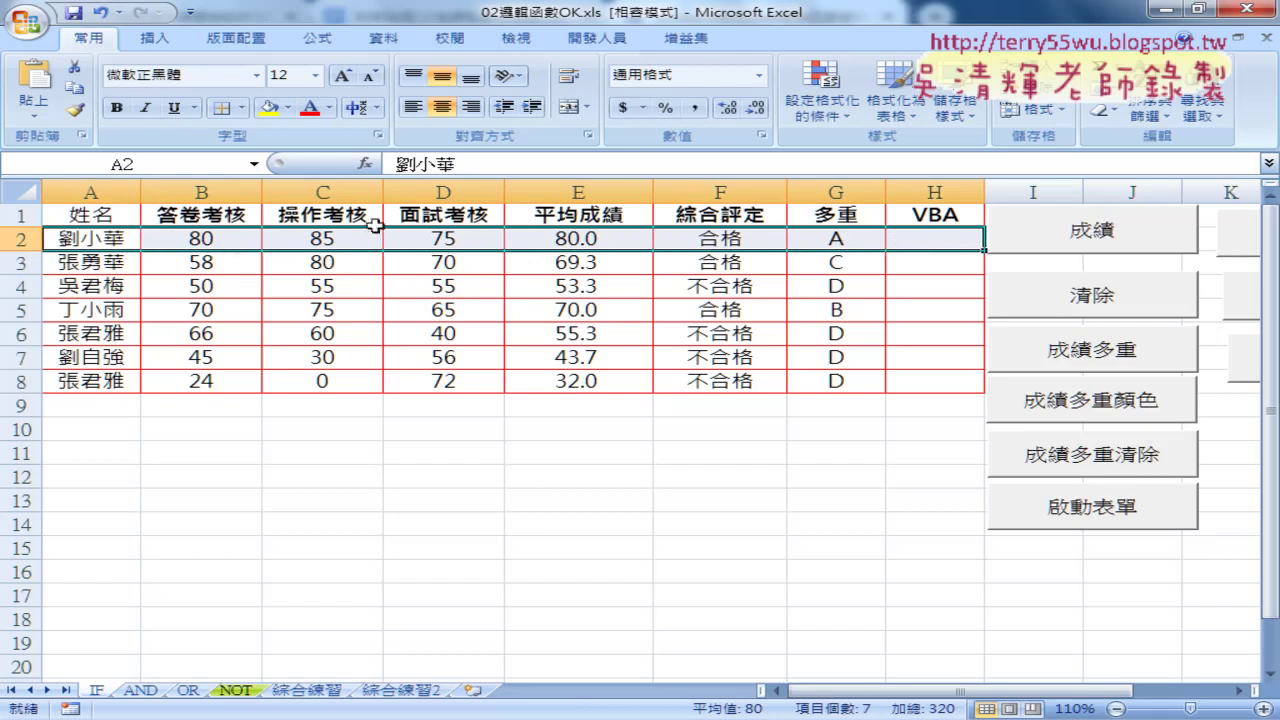
click(236, 107)
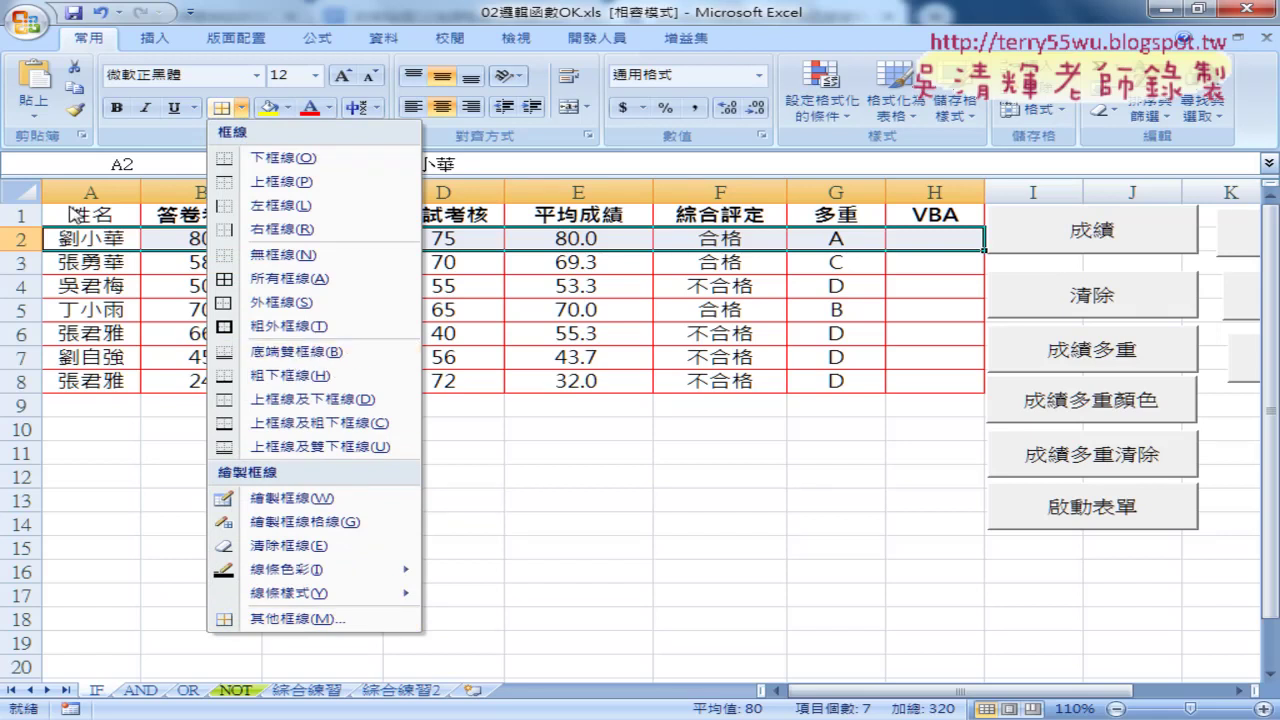
- Give row 2 (A2:H2) a red double-line top border
drag(80, 215, 905, 215)
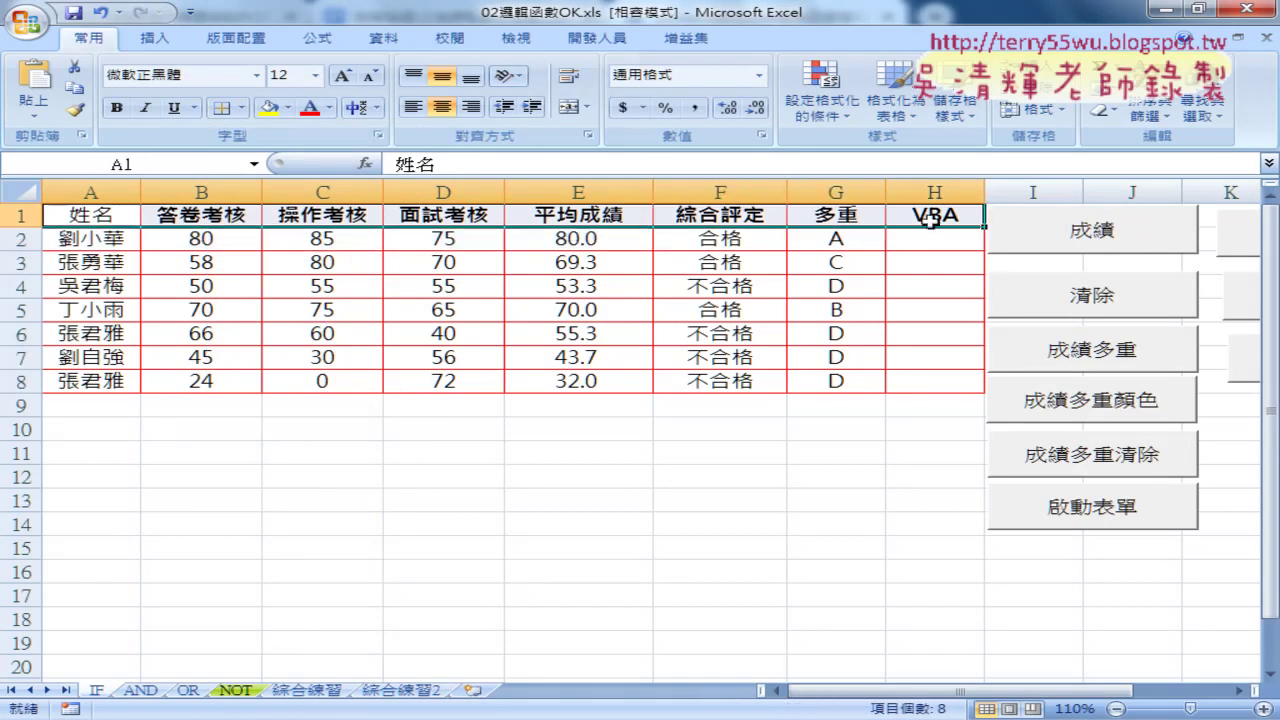
click(244, 110)
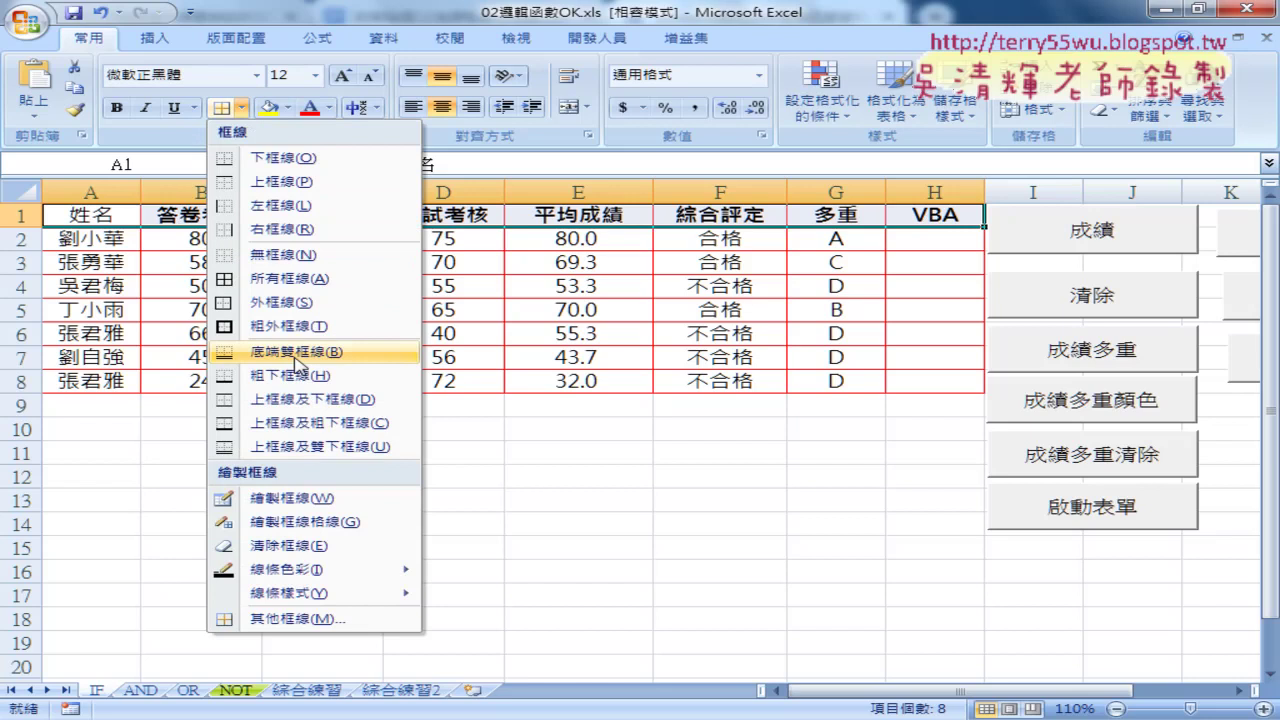
drag(92, 240, 894, 240)
click(244, 108)
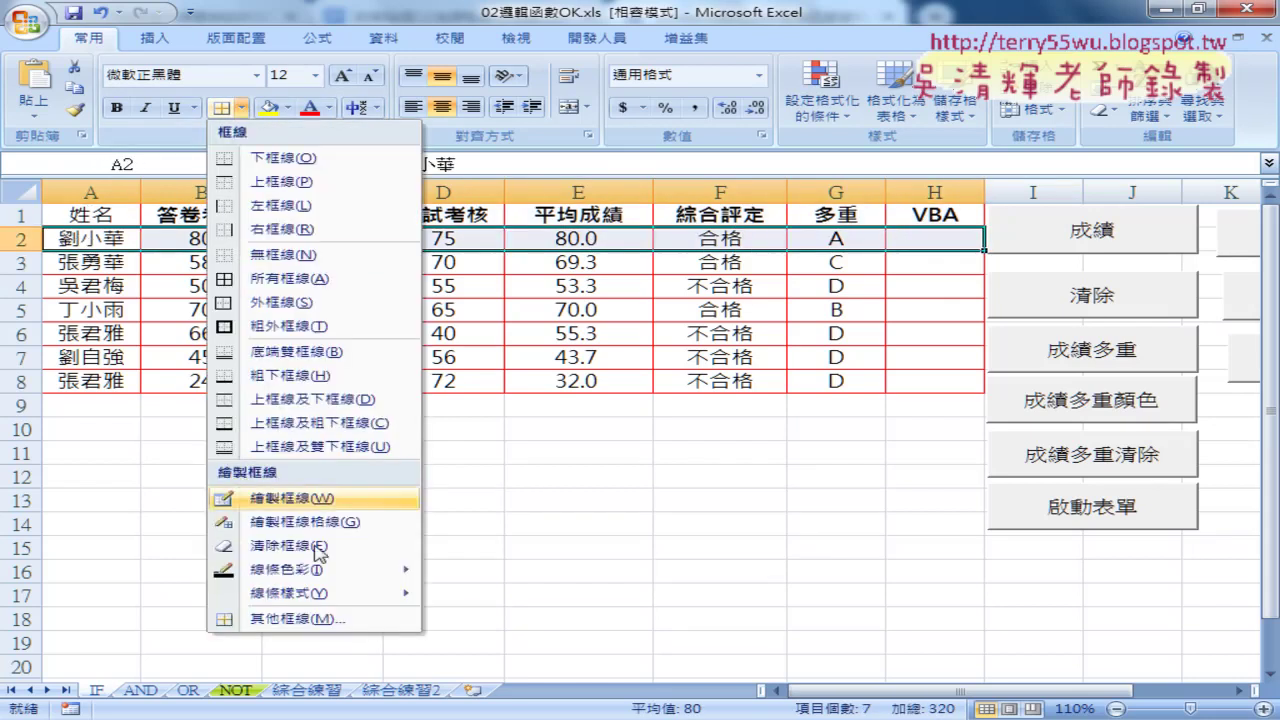
click(300, 618)
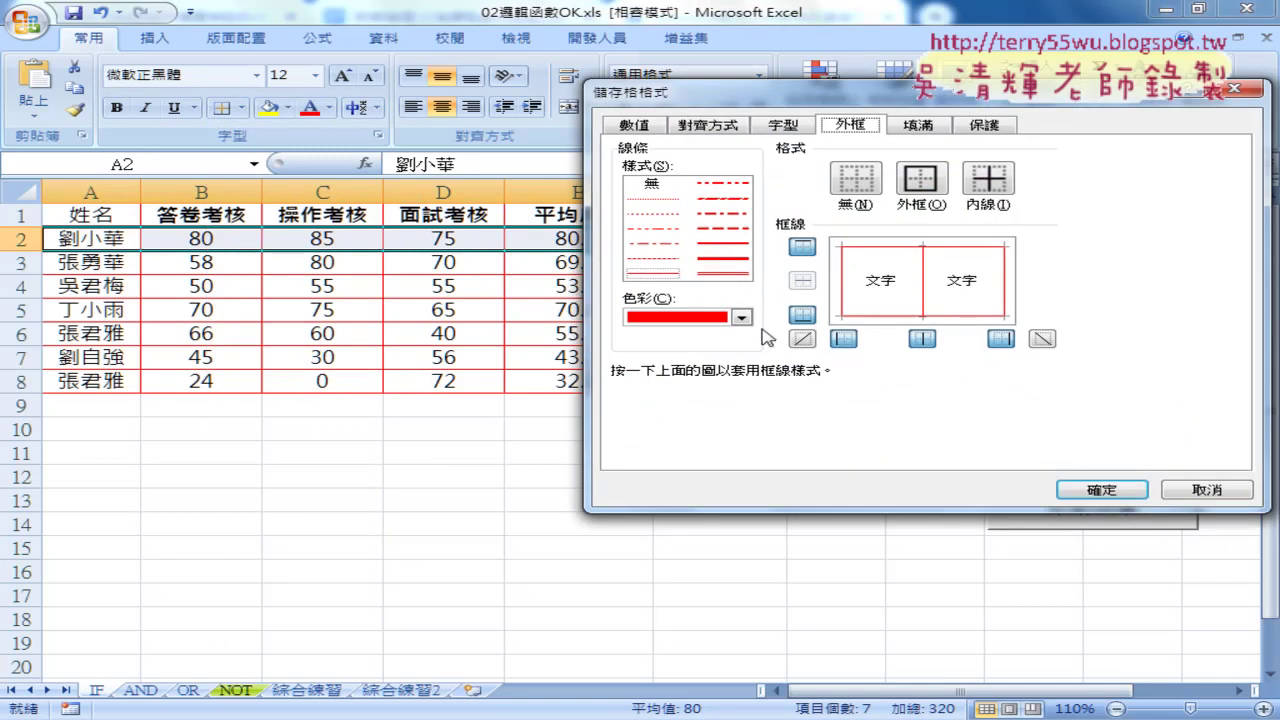
click(727, 273)
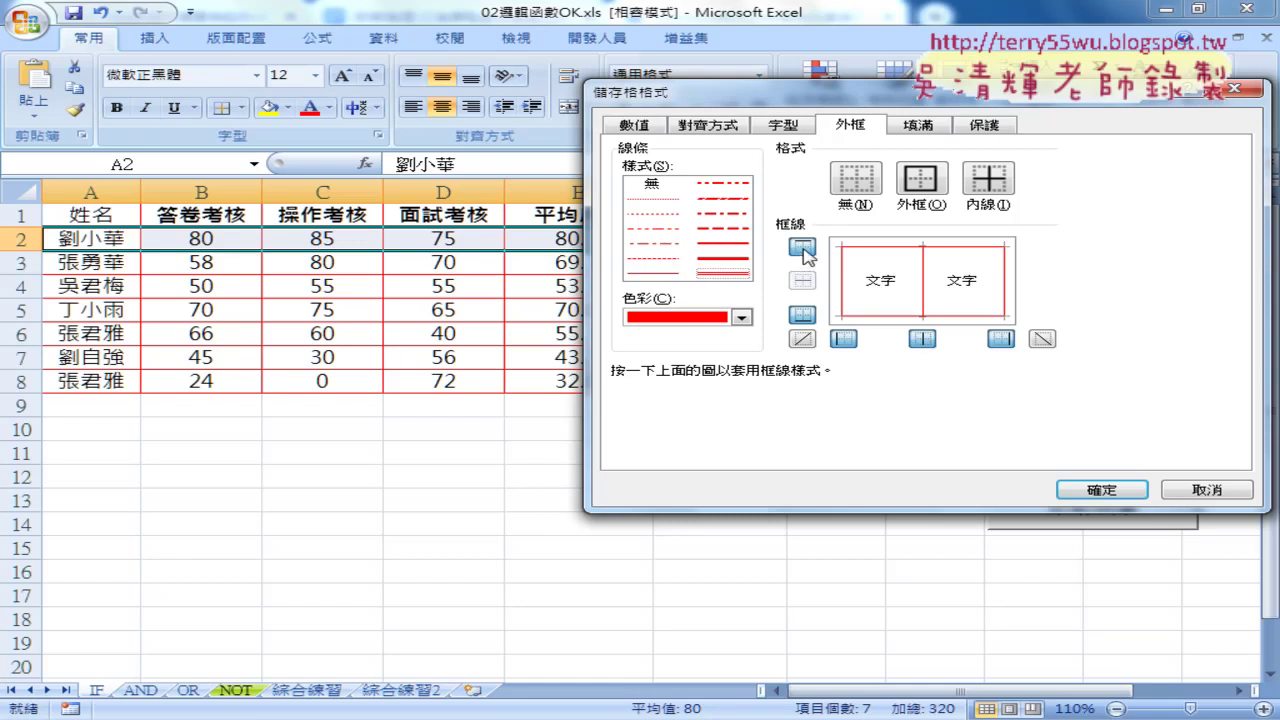
click(804, 250)
click(1134, 490)
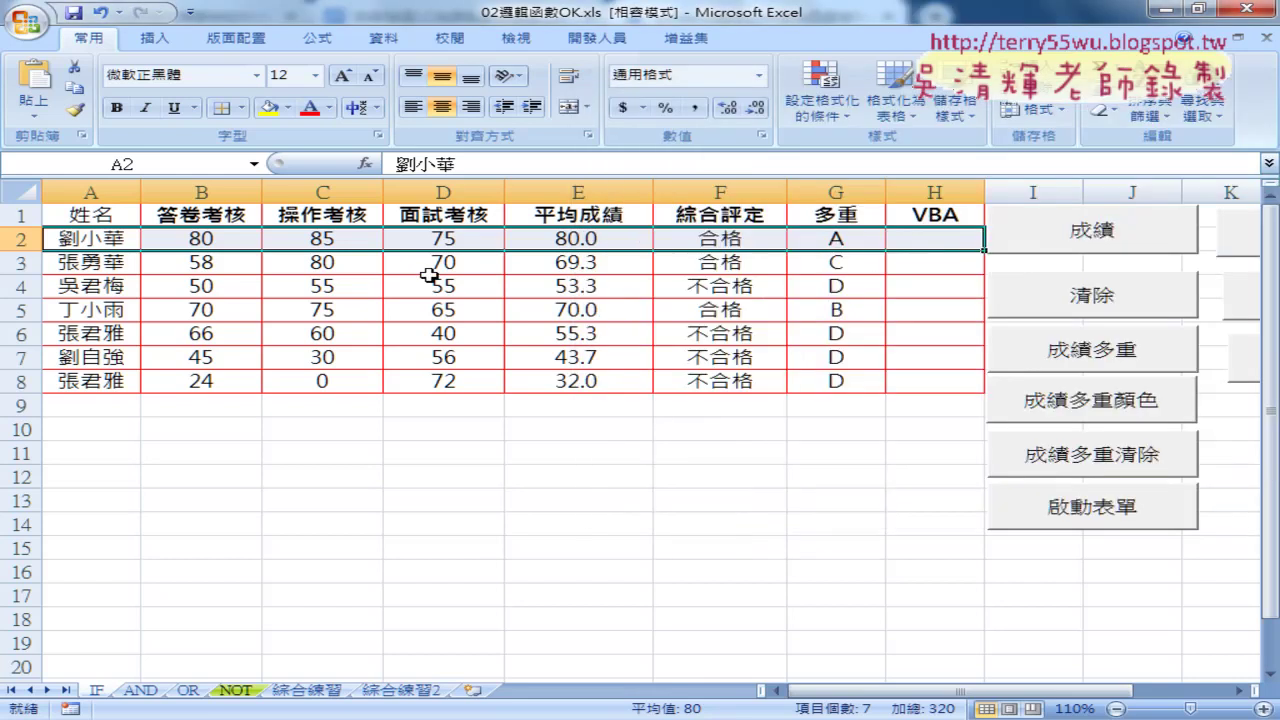
- Reopen More Borders and confirm the red double top border on row 2
click(240, 107)
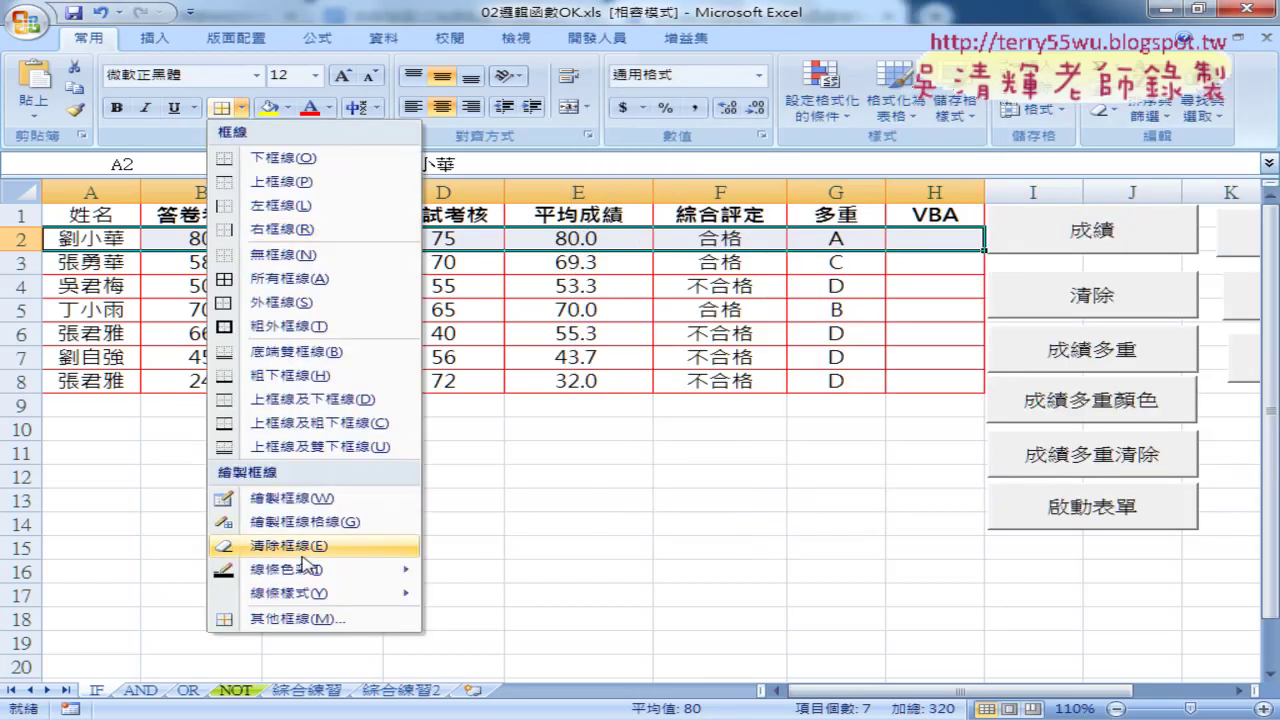
click(330, 624)
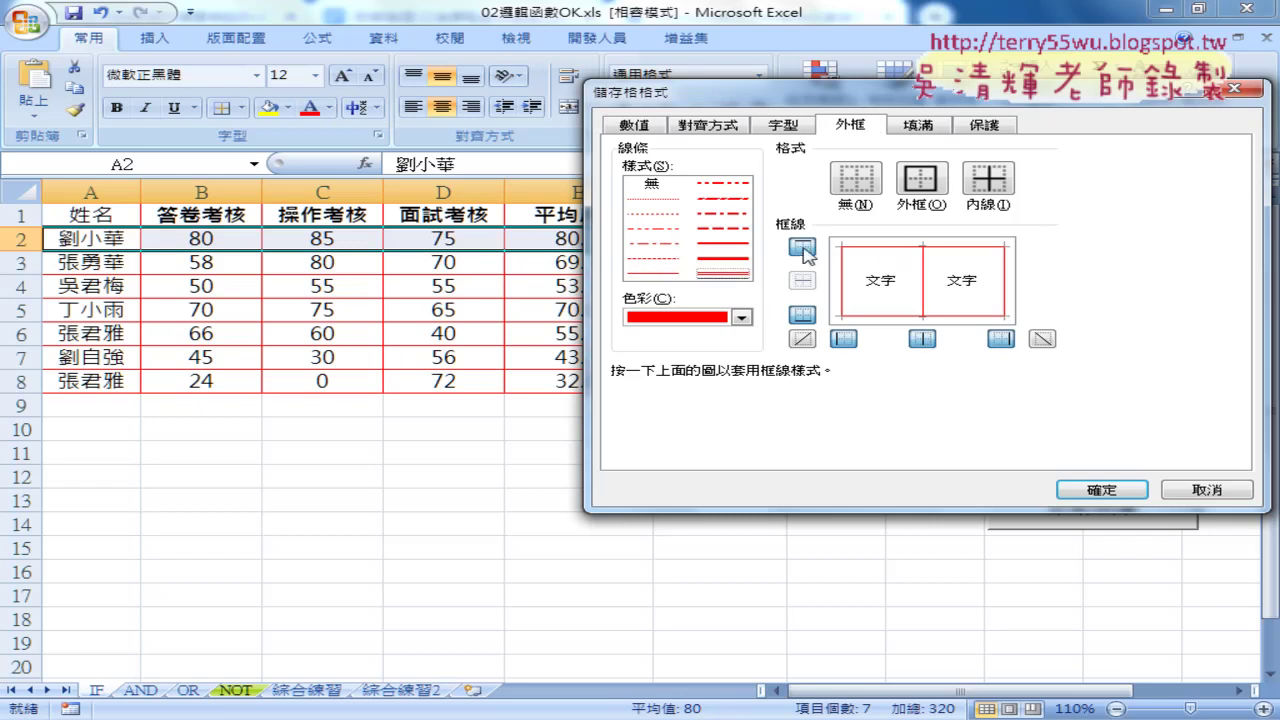
click(881, 250)
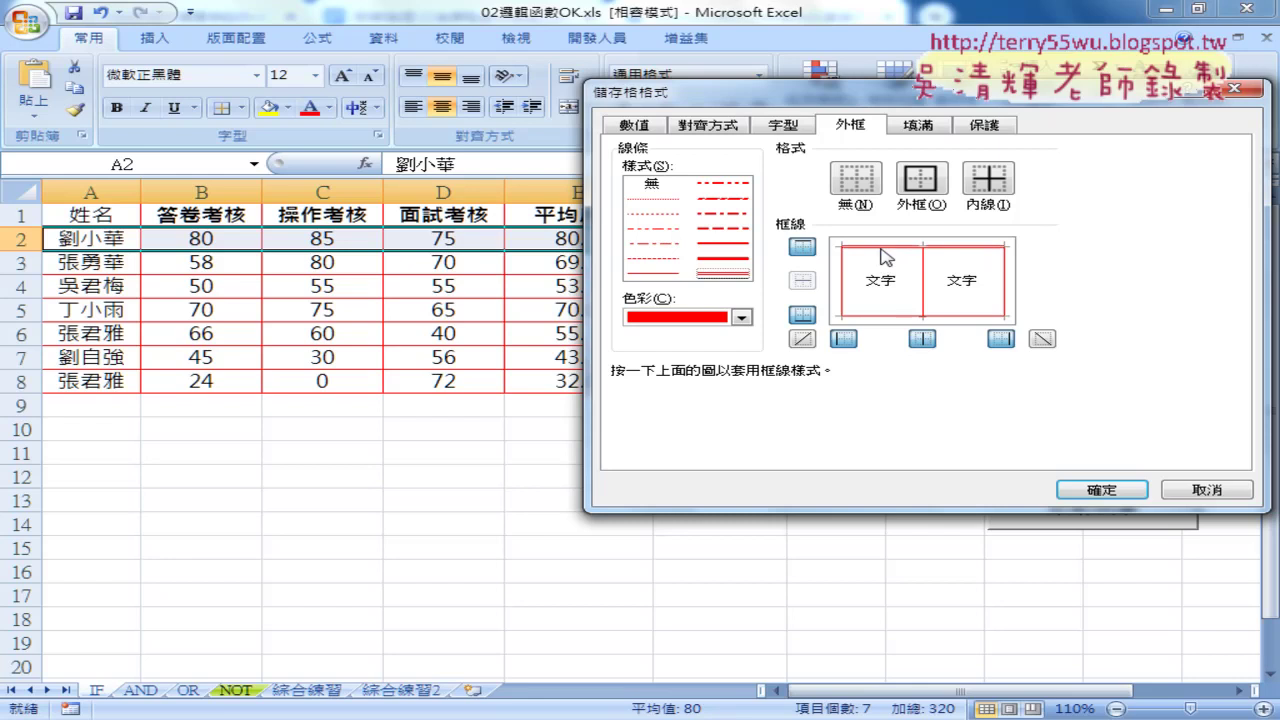
click(1095, 495)
click(612, 528)
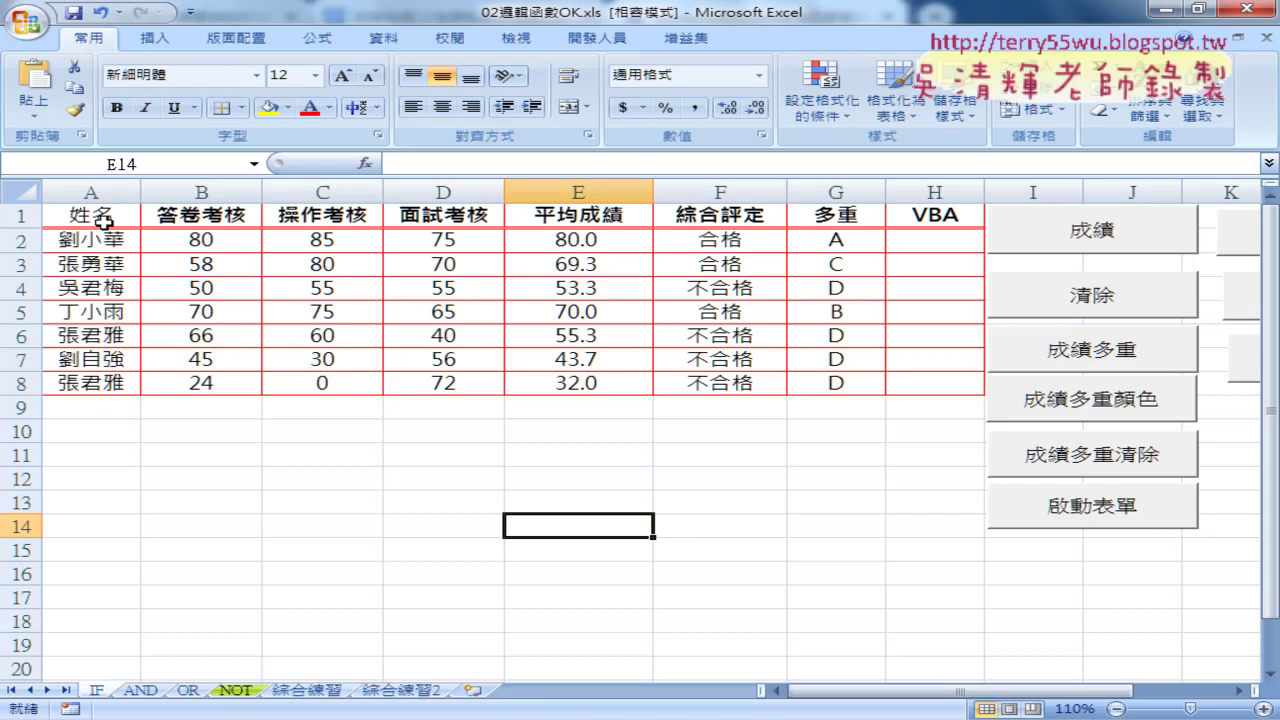
- Add a red double-line right border to the name column A1:A8
drag(103, 218, 100, 388)
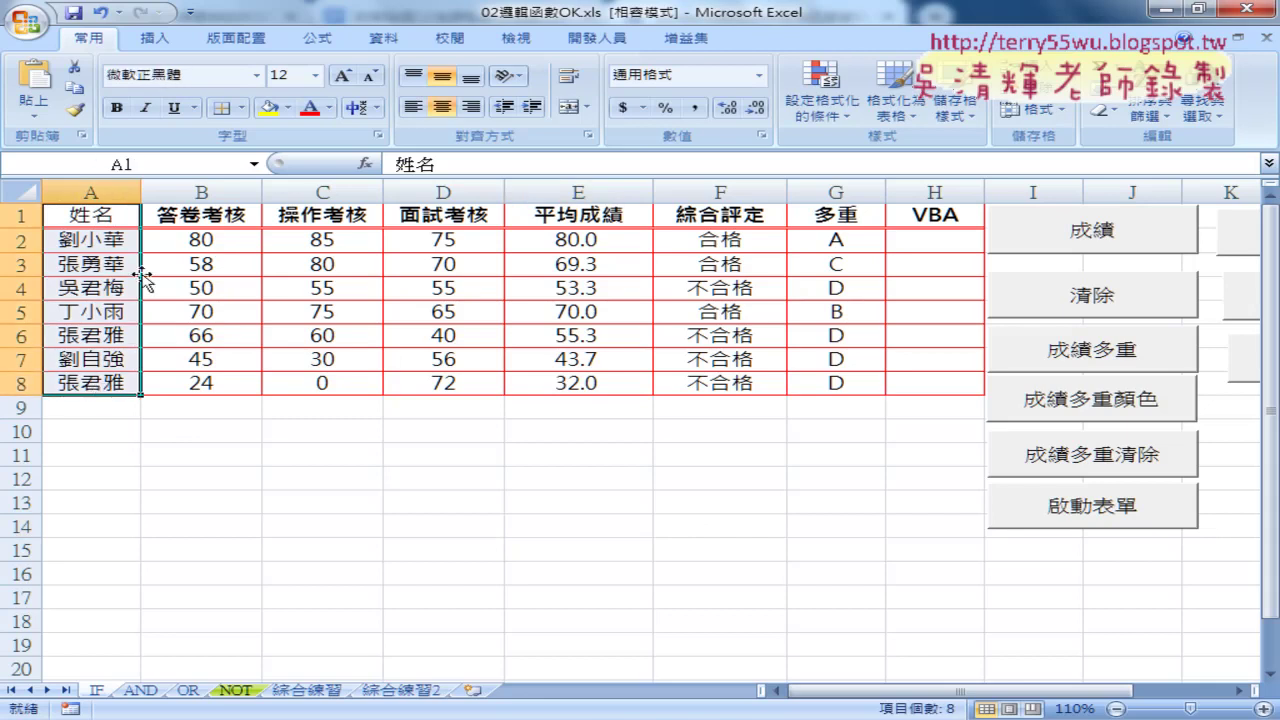
click(242, 107)
click(339, 620)
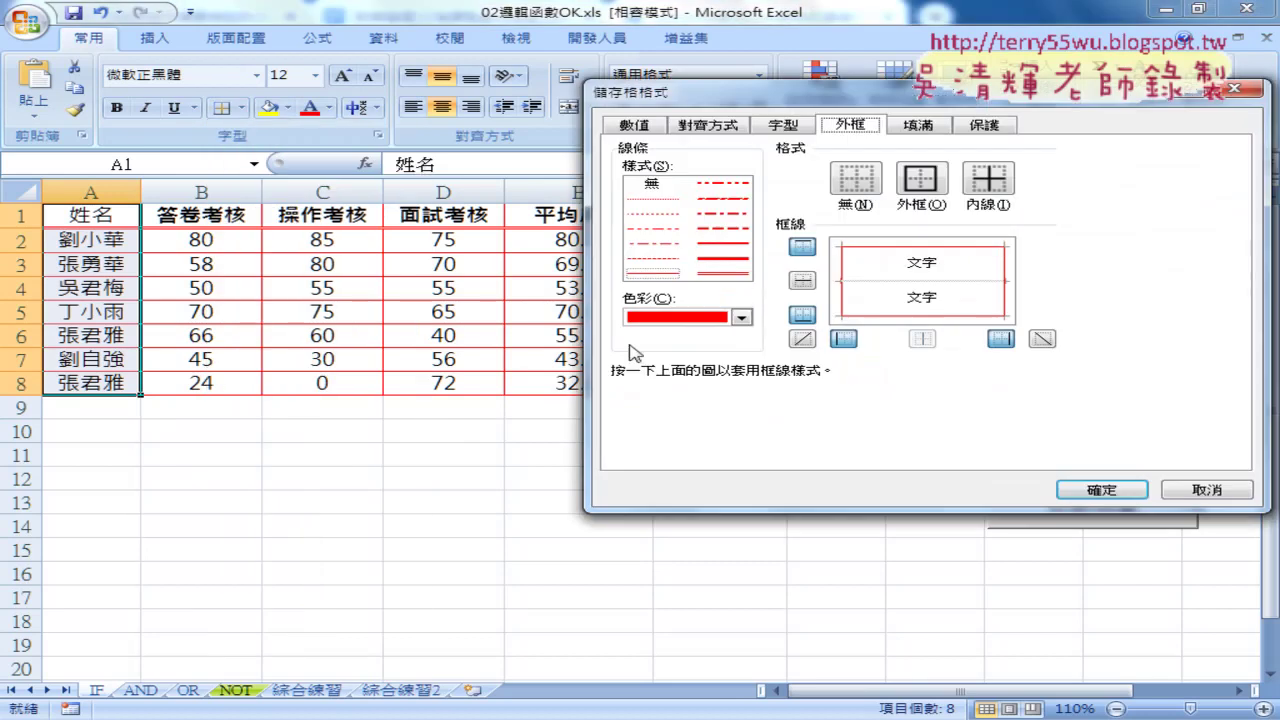
click(734, 274)
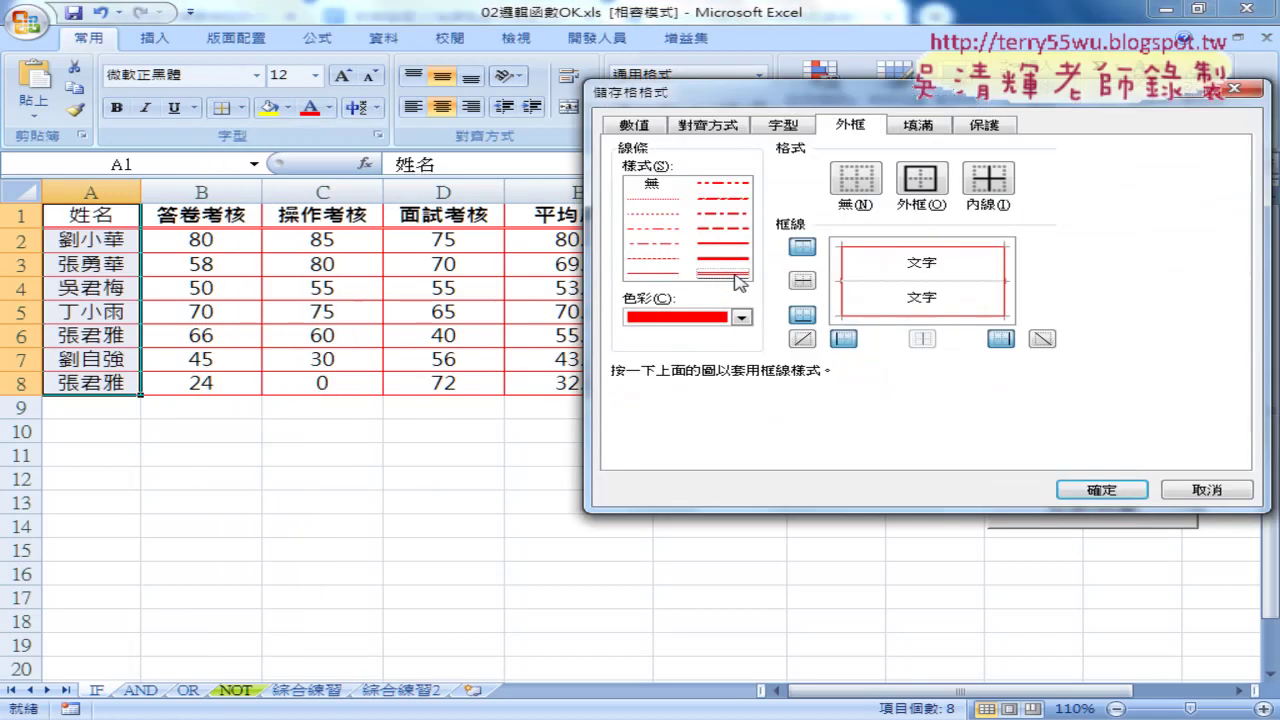
click(1007, 272)
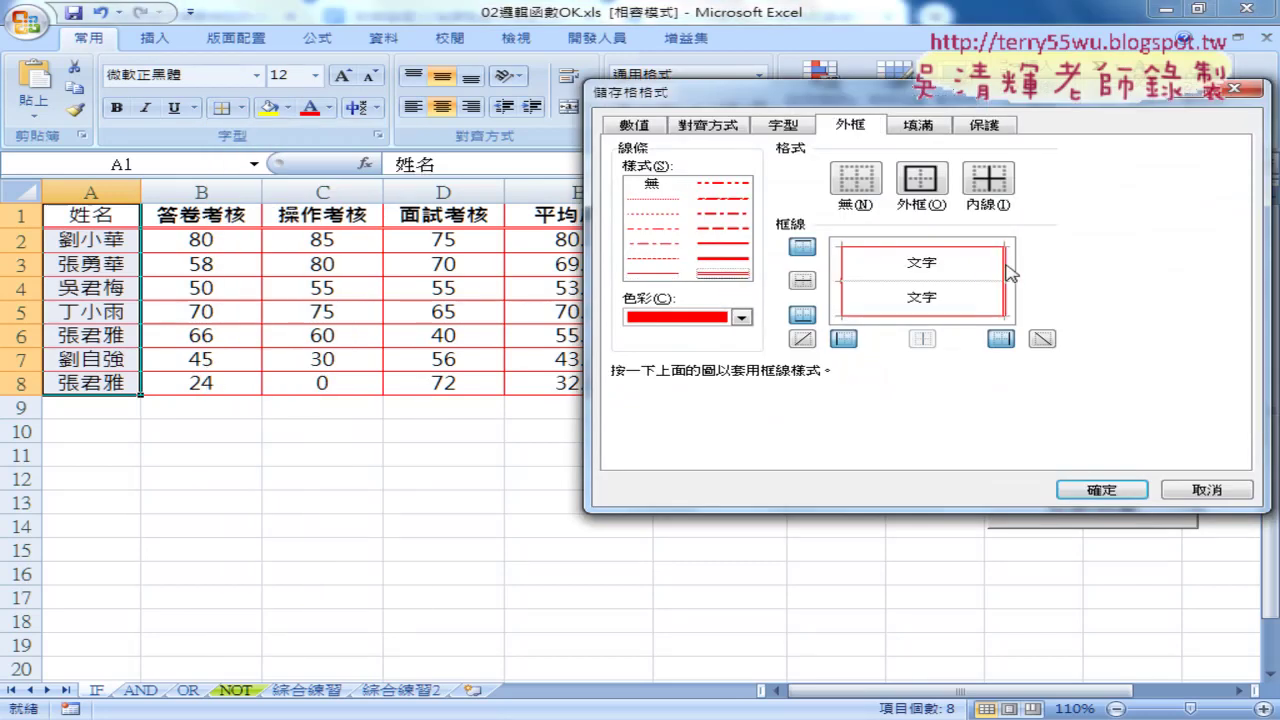
click(1095, 490)
click(516, 487)
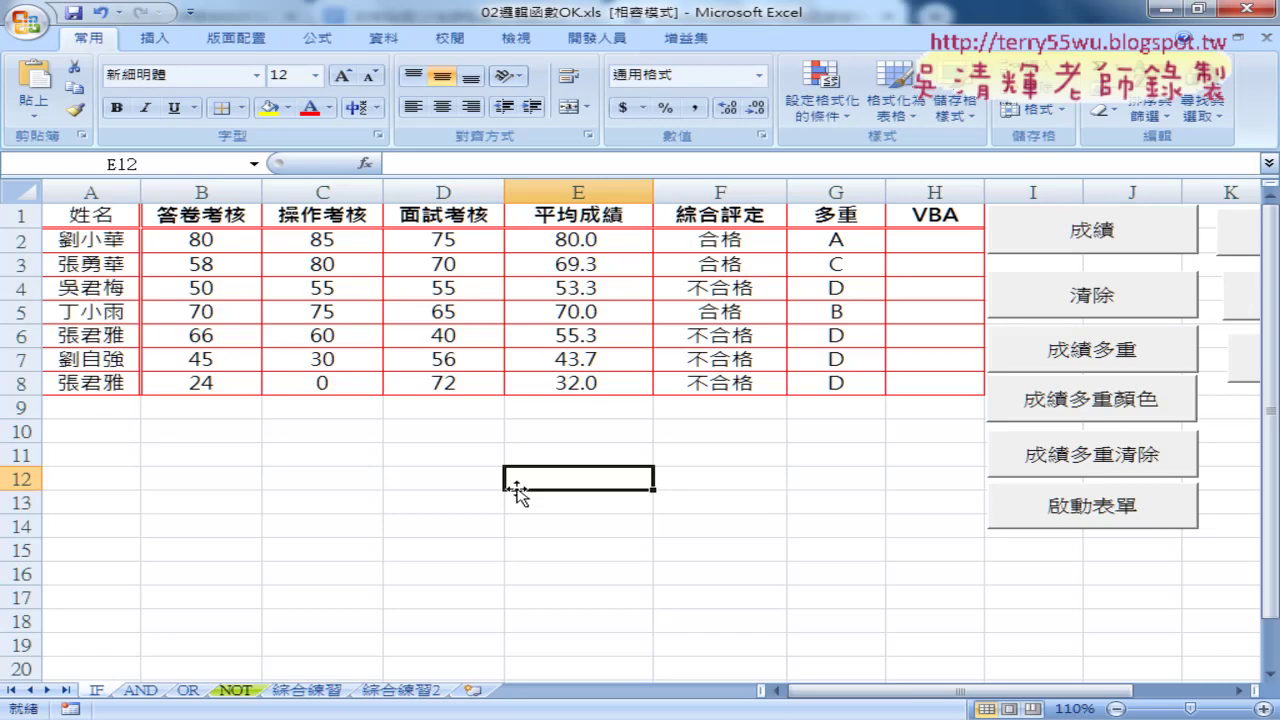
- Run the 清除框線 macro, then 加框線_實線紅色 to restore red solid borders
drag(835, 690, 900, 697)
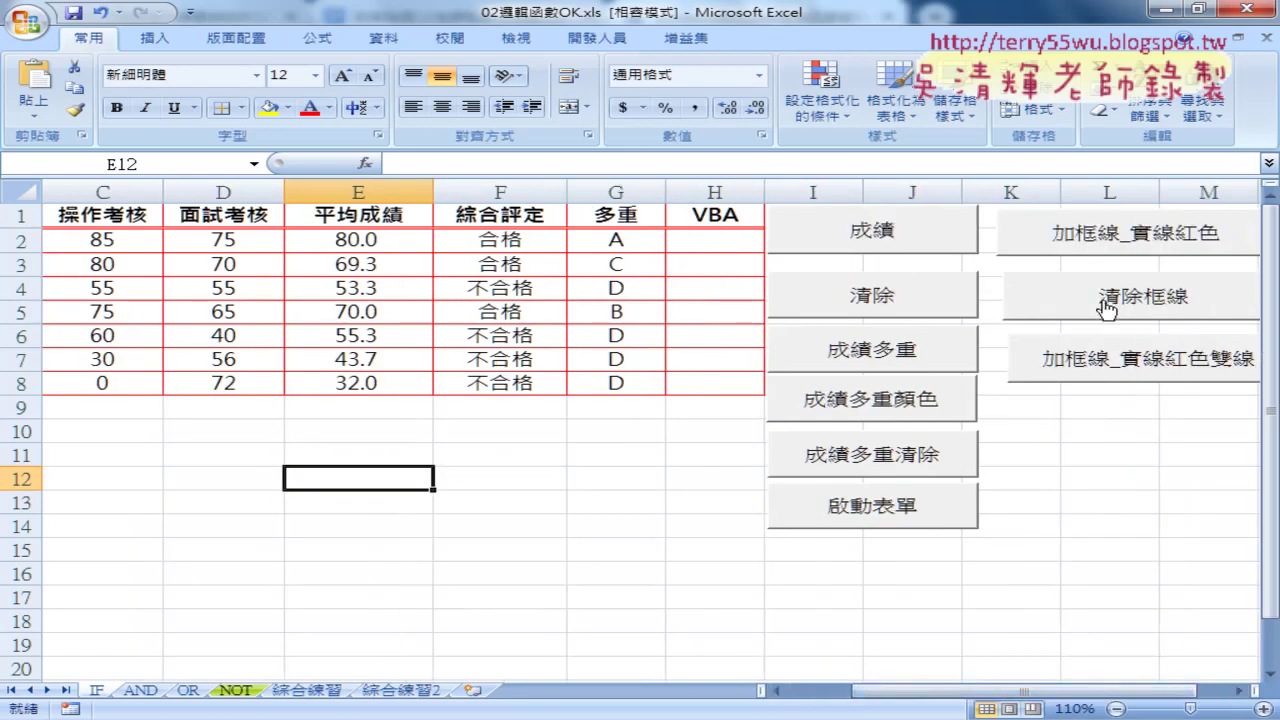
click(1107, 310)
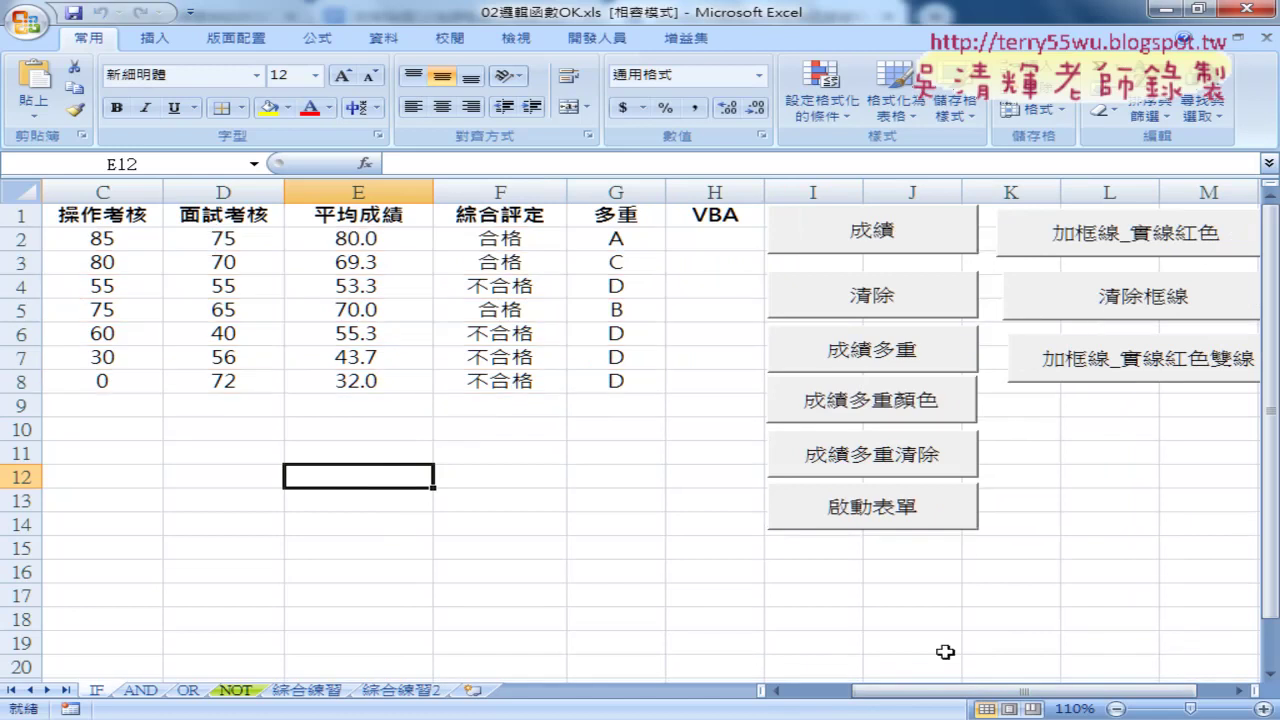
mouse_move(910, 690)
mouse_down()
mouse_move(845, 697)
mouse_move(910, 697)
mouse_up()
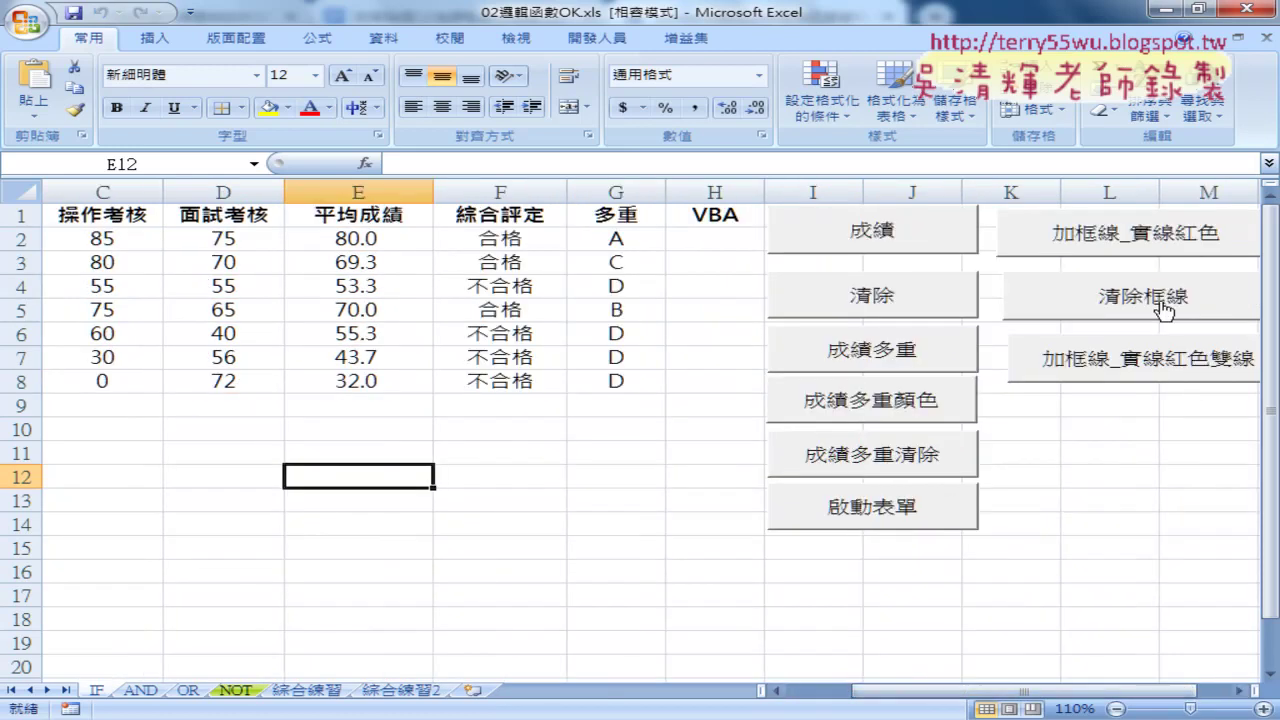
click(1122, 232)
drag(952, 694, 922, 694)
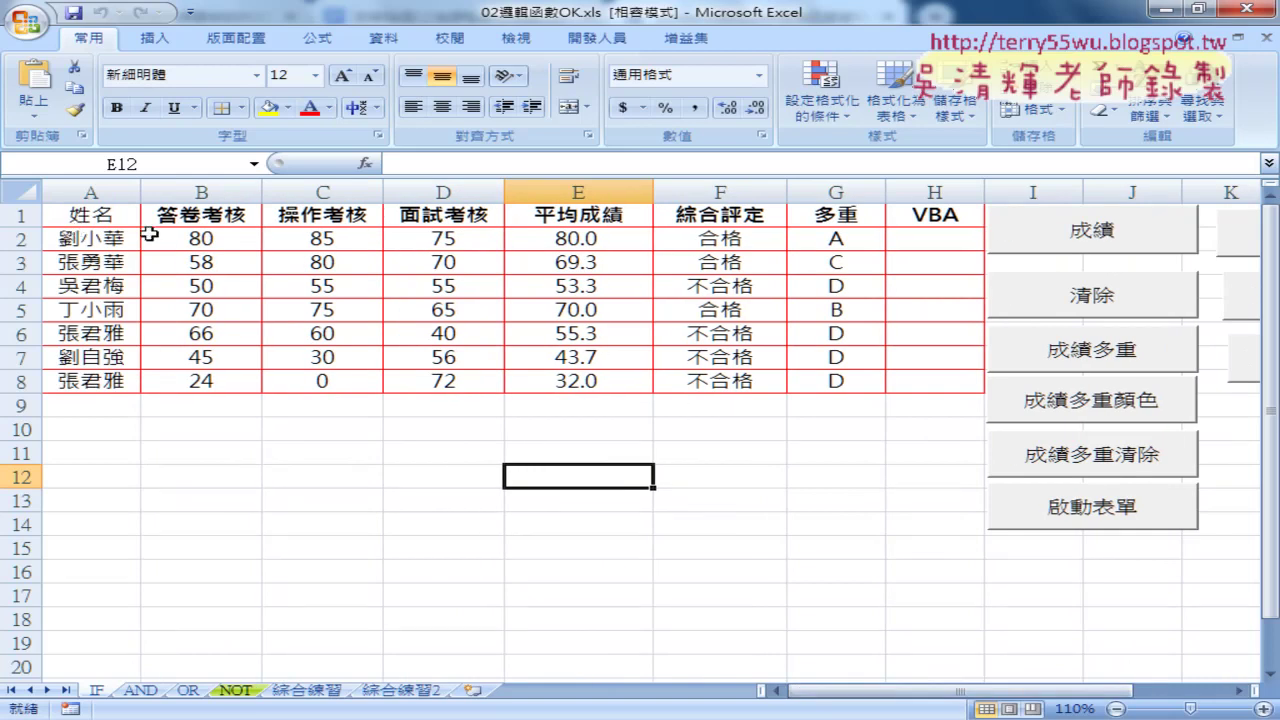
drag(900, 697, 962, 697)
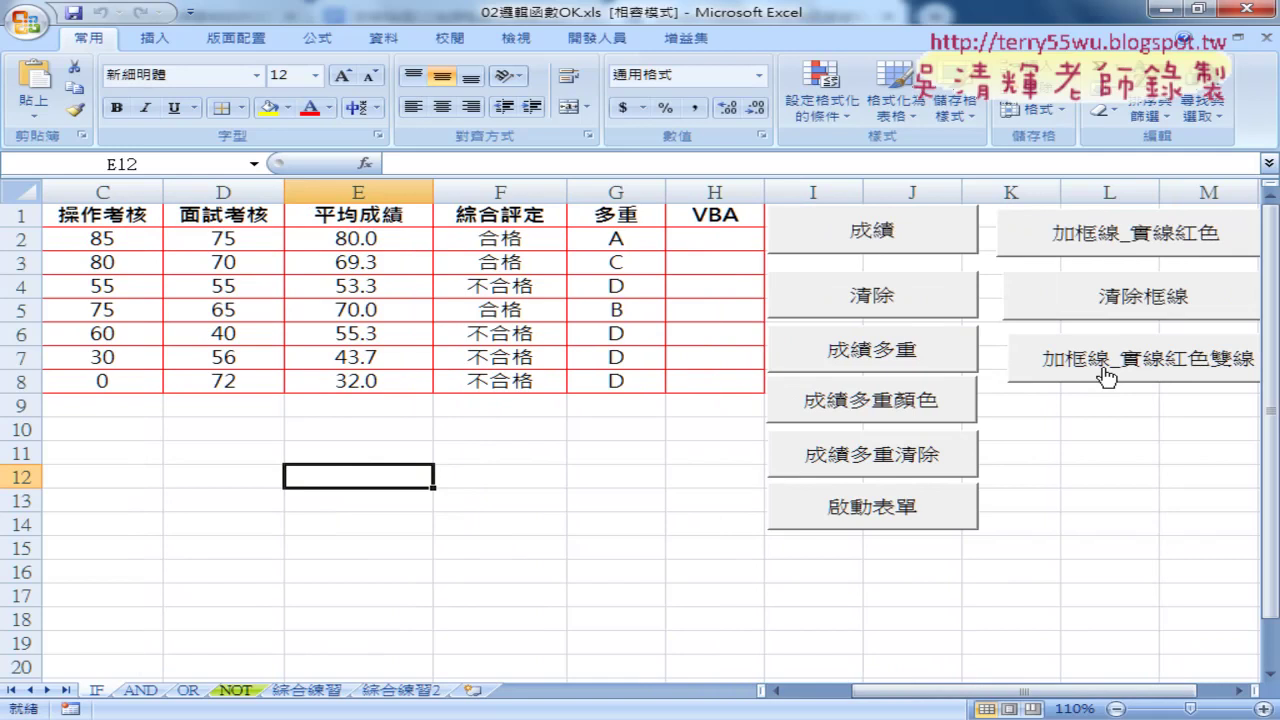
drag(950, 690, 874, 690)
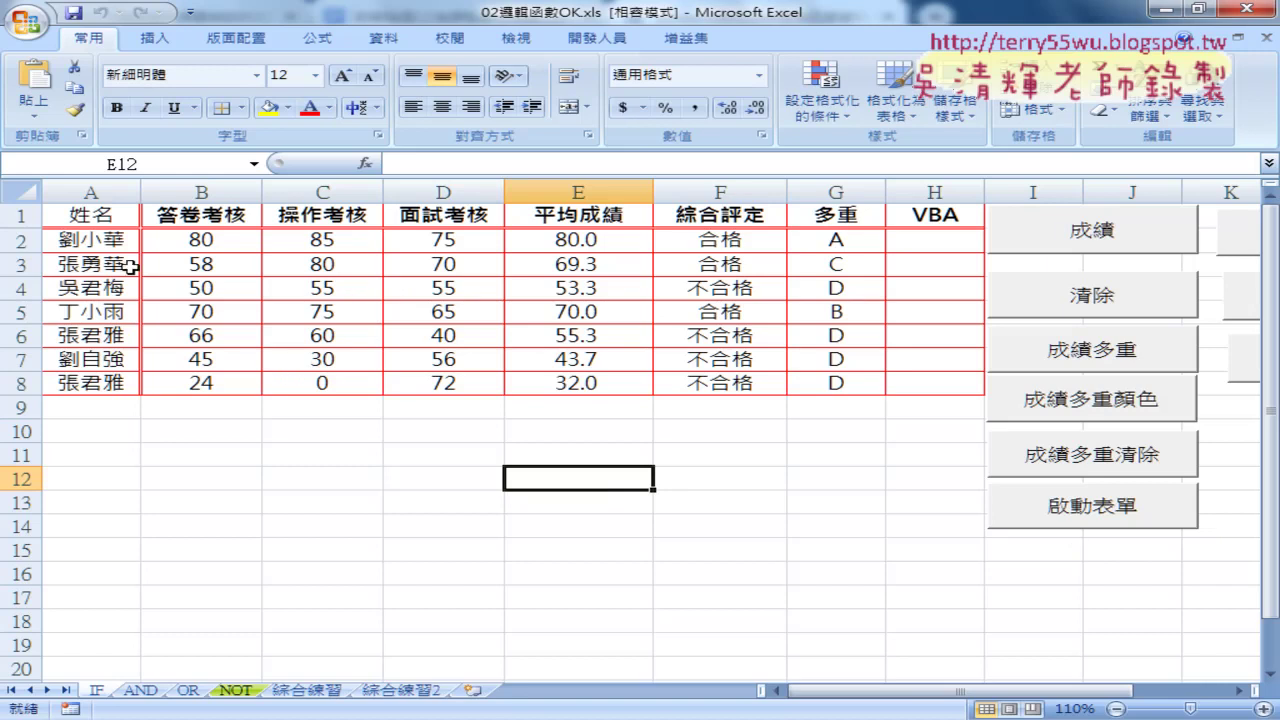
- Select the grade table A1:H8, then the empty row 9 beneath it
click(88, 218)
mouse_move(88, 218)
mouse_down()
mouse_move(897, 382)
mouse_move(833, 383)
mouse_up()
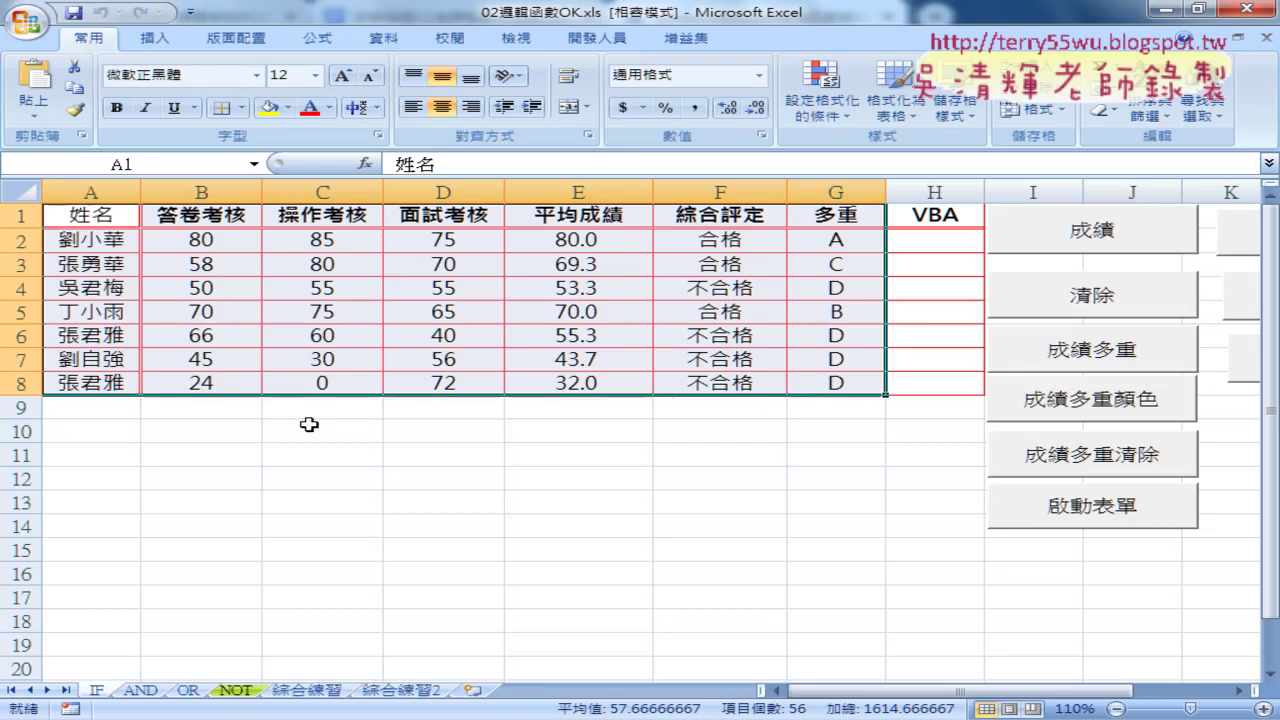
drag(85, 407, 844, 415)
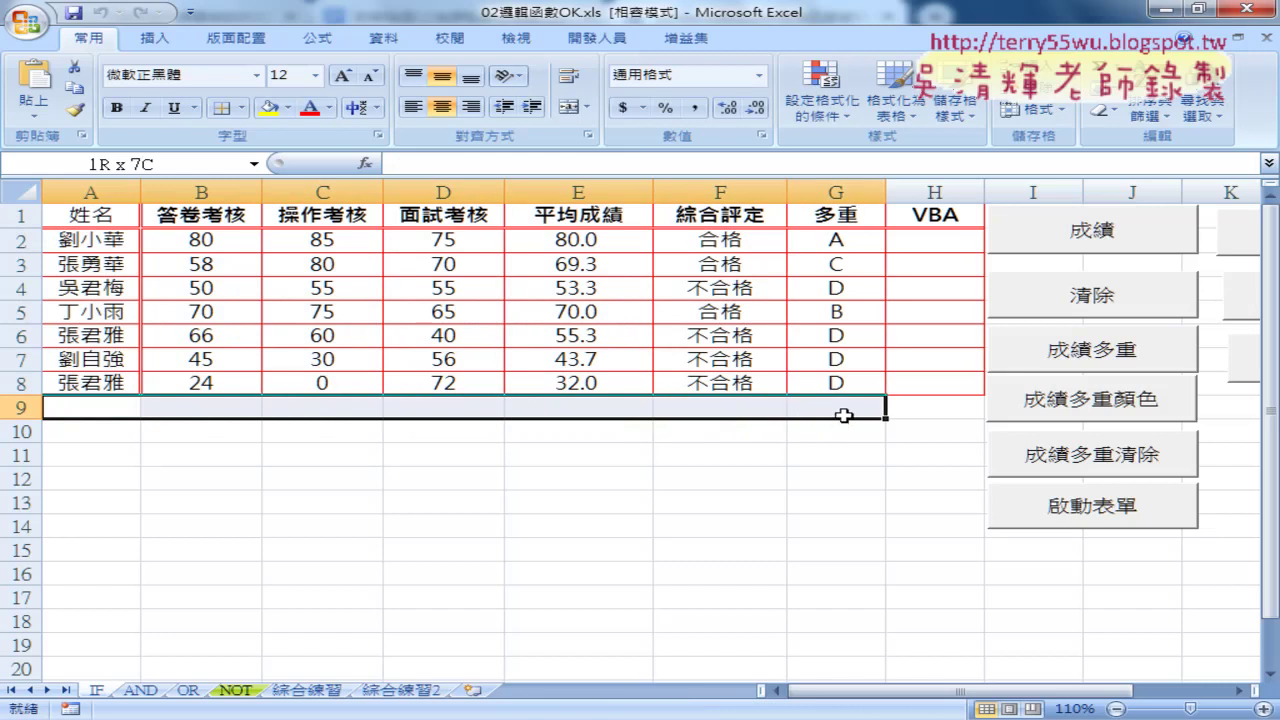
drag(844, 415, 814, 417)
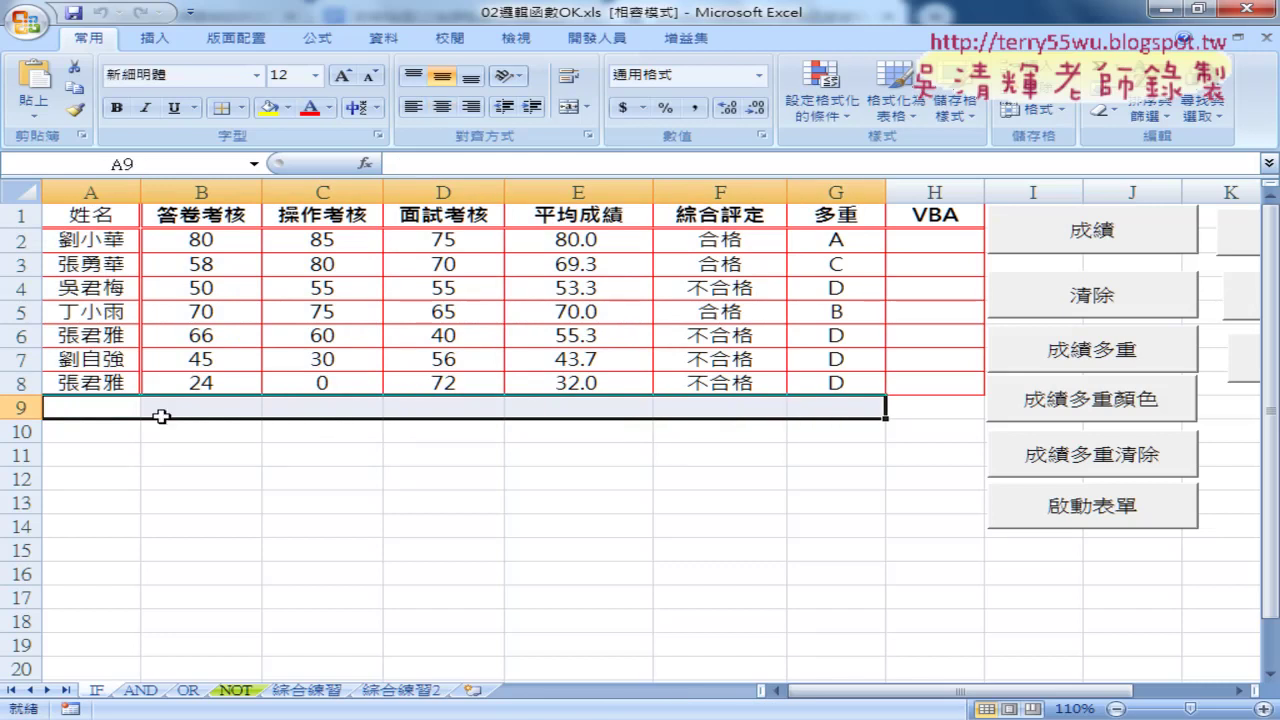
- Walk through cells A9 to G9 of the new row, then launch the 啟動表單 form
click(77, 406)
click(190, 408)
click(322, 406)
click(475, 406)
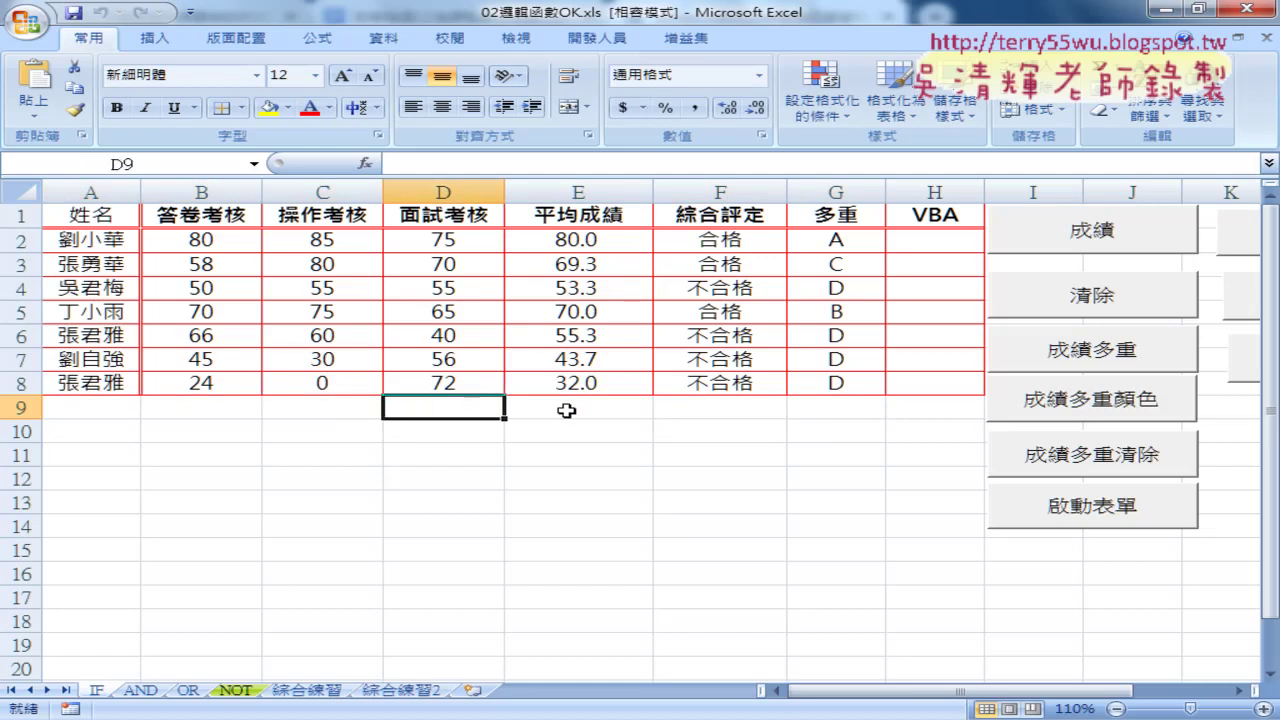
click(567, 410)
click(693, 407)
click(836, 408)
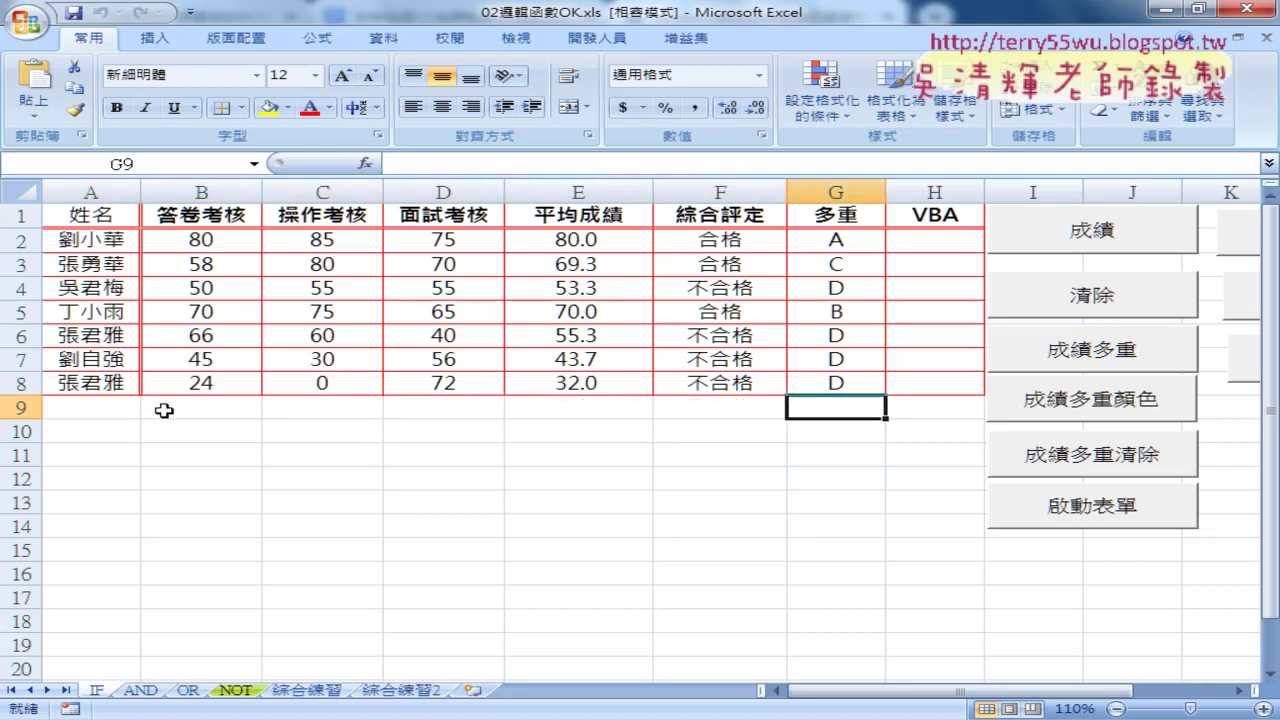
click(112, 410)
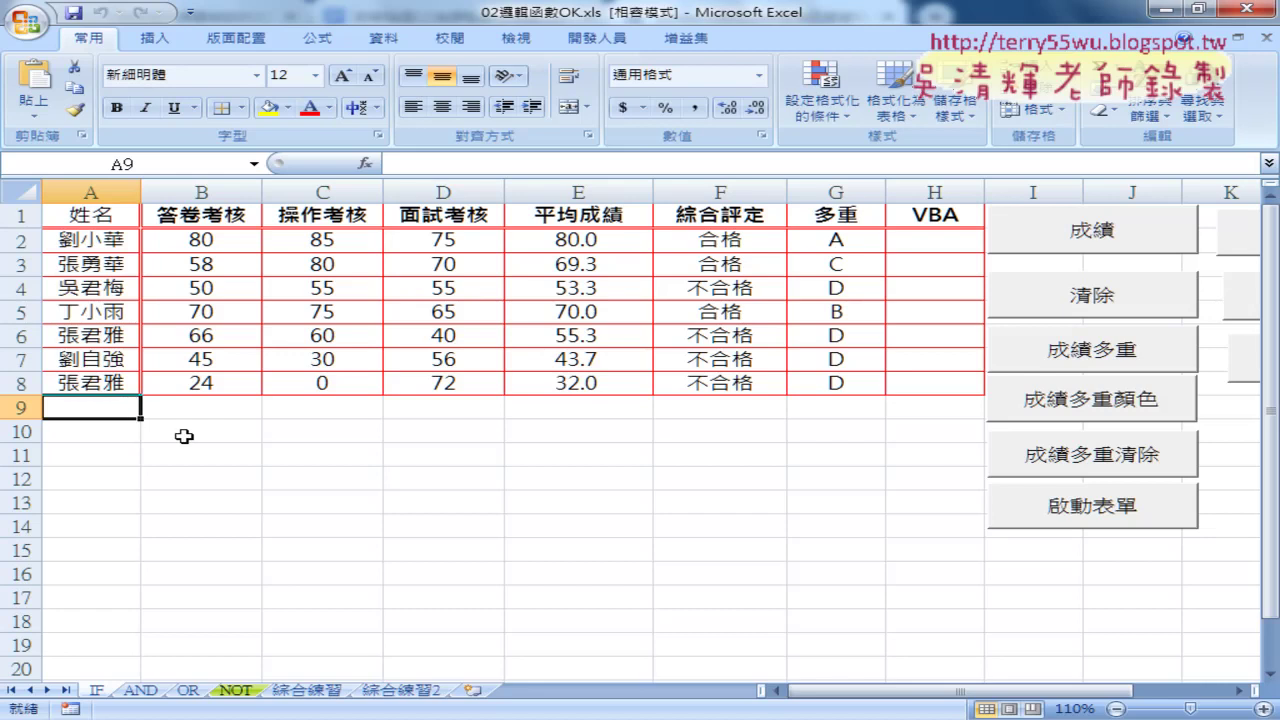
click(1055, 518)
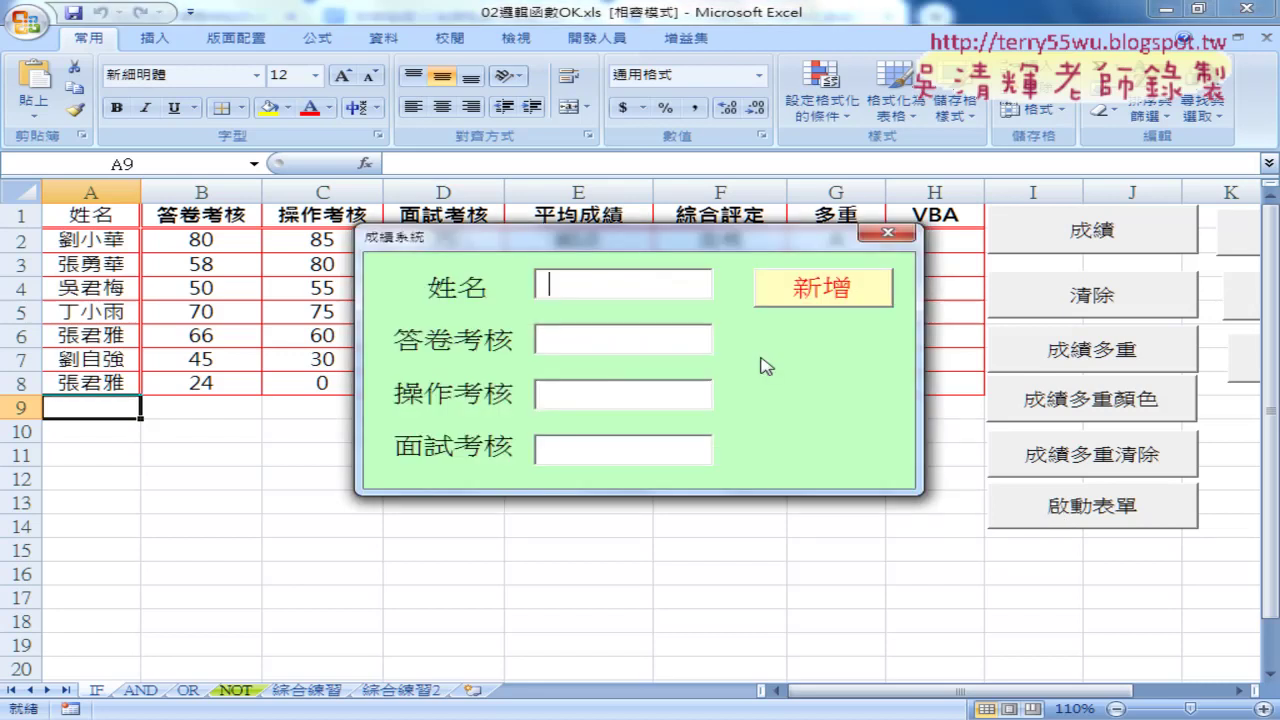
- Move the 成績系統 form beside the table and circle its text boxes and cell A9
drag(632, 247, 765, 450)
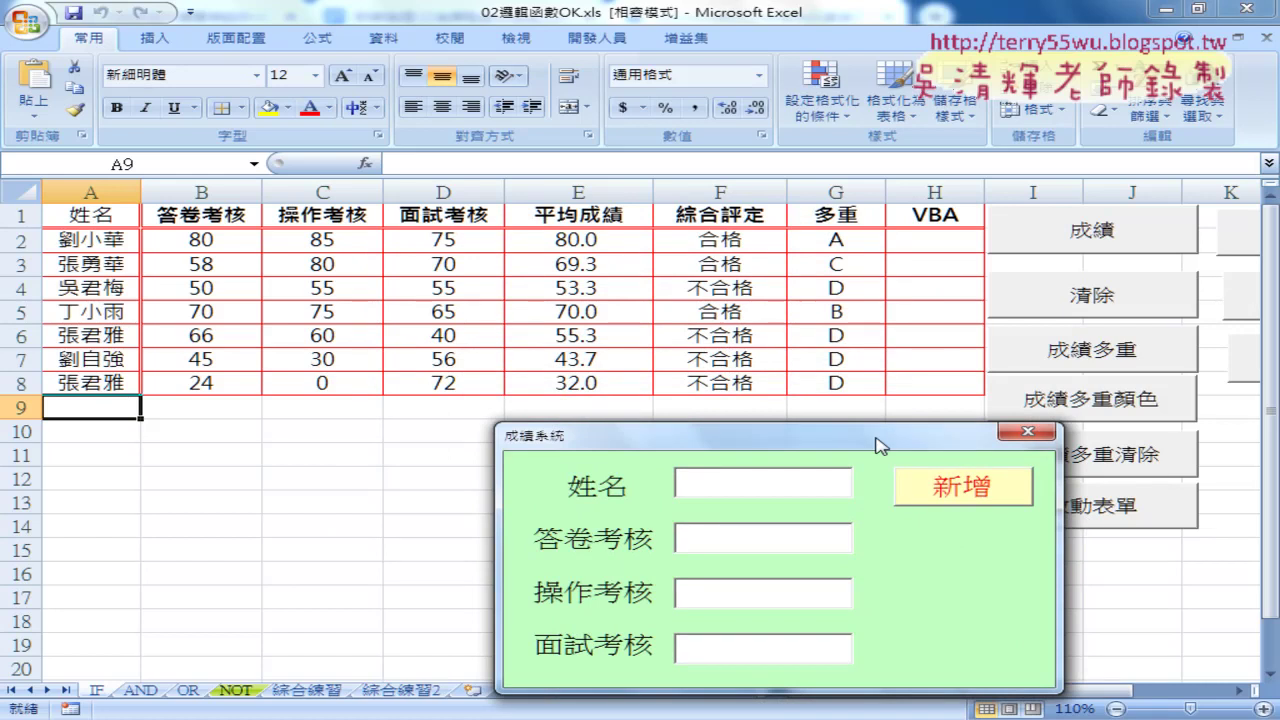
drag(876, 444, 845, 411)
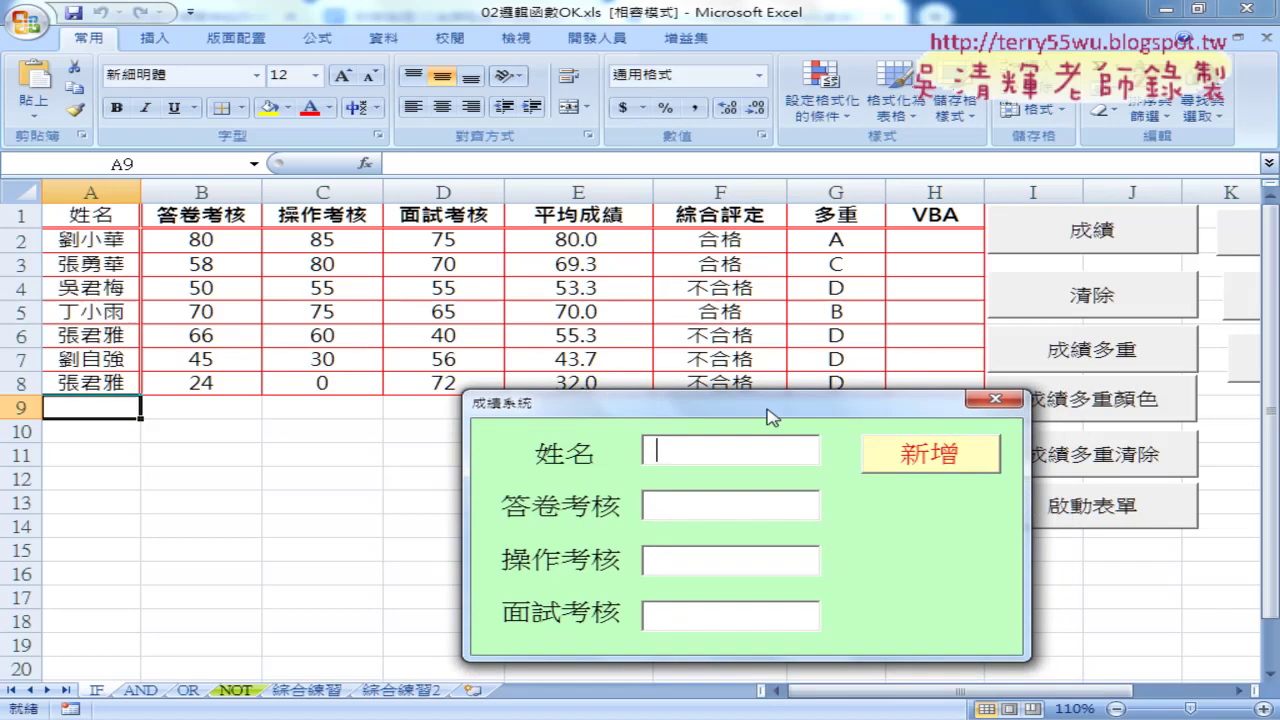
drag(767, 409, 752, 432)
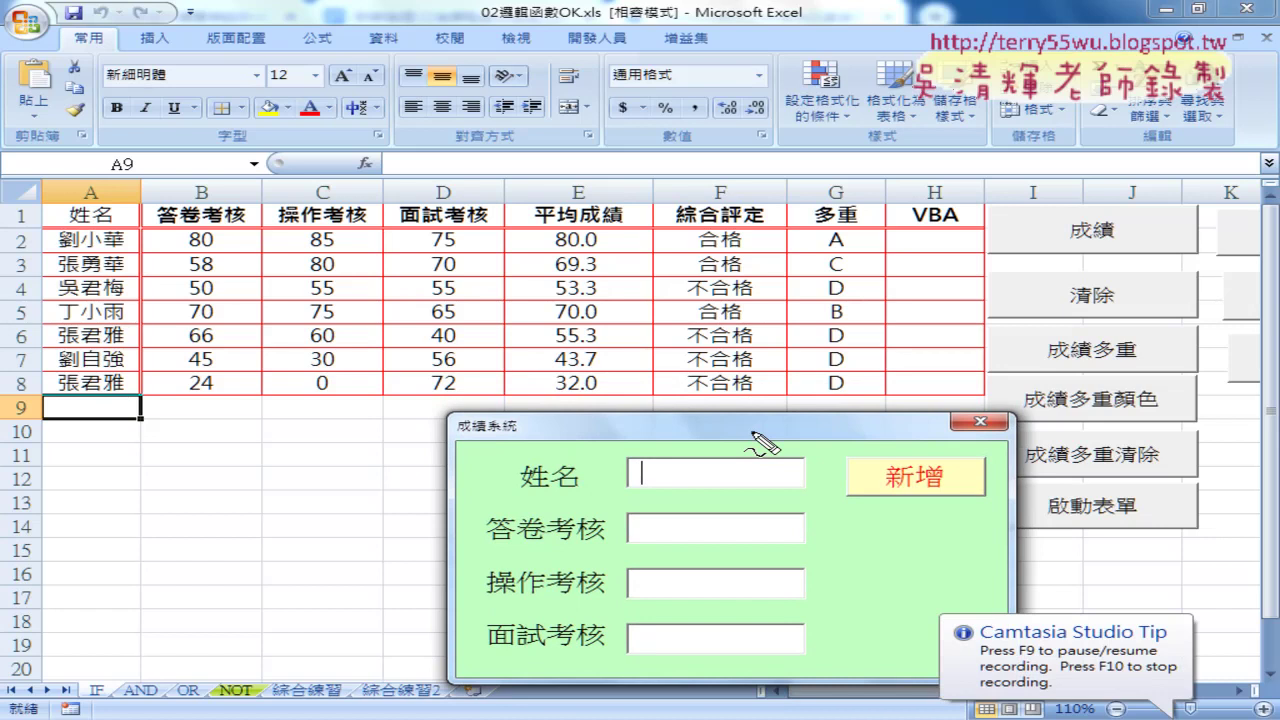
drag(648, 490, 640, 488)
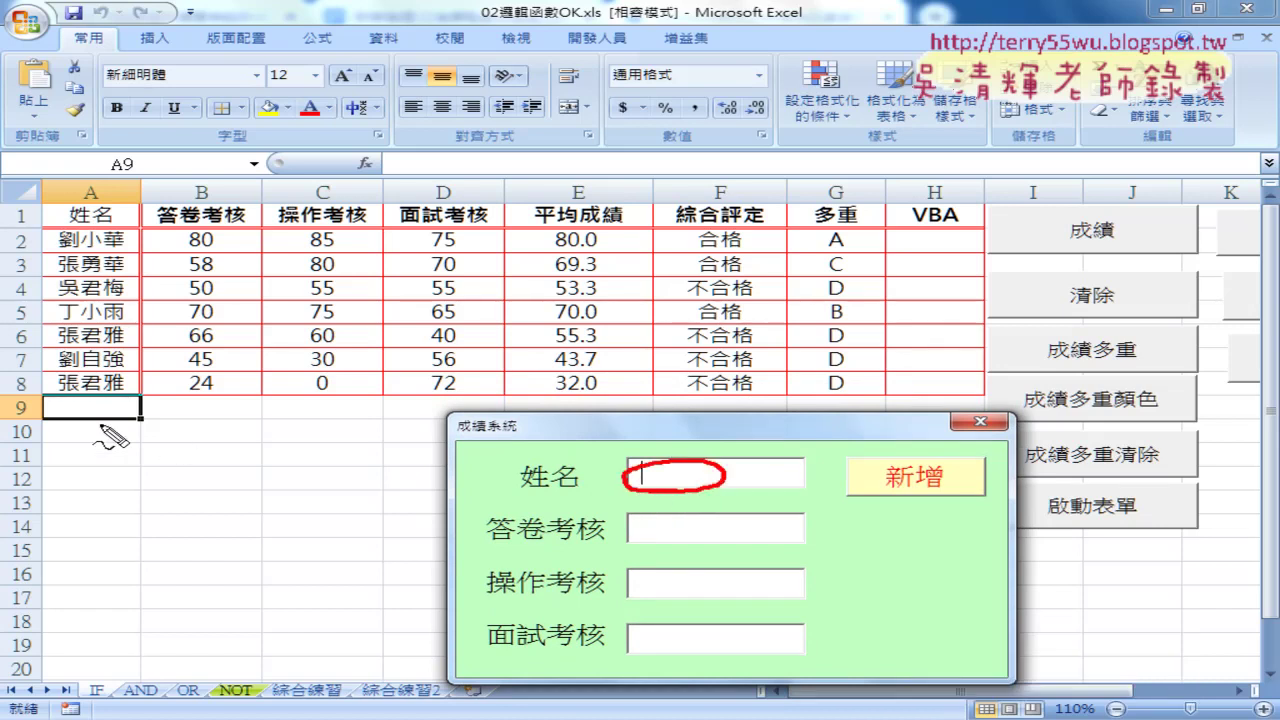
drag(68, 399, 150, 404)
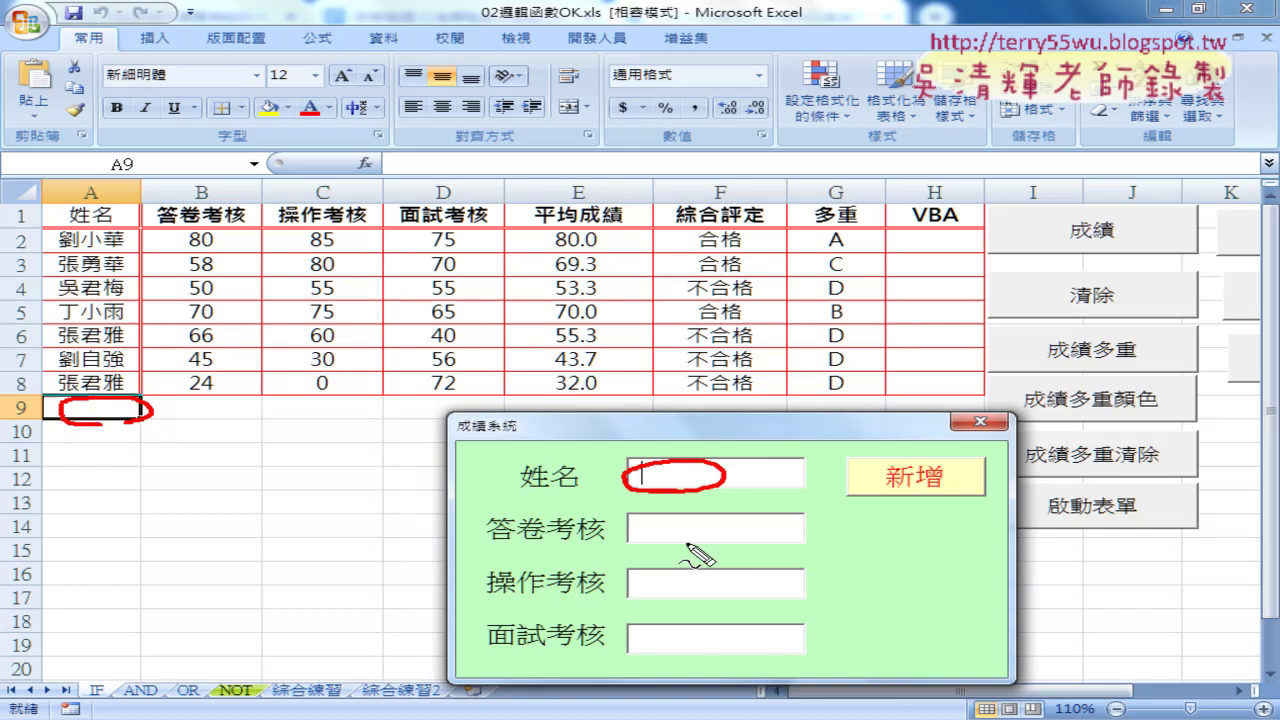
drag(688, 547, 694, 545)
drag(676, 604, 690, 580)
mouse_move(700, 628)
mouse_down()
mouse_move(706, 641)
mouse_move(650, 648)
mouse_up()
- Mark in red the row 9 cells that receive the three scores and computed values
mouse_move(200, 420)
mouse_down()
mouse_move(226, 408)
mouse_move(356, 412)
mouse_up()
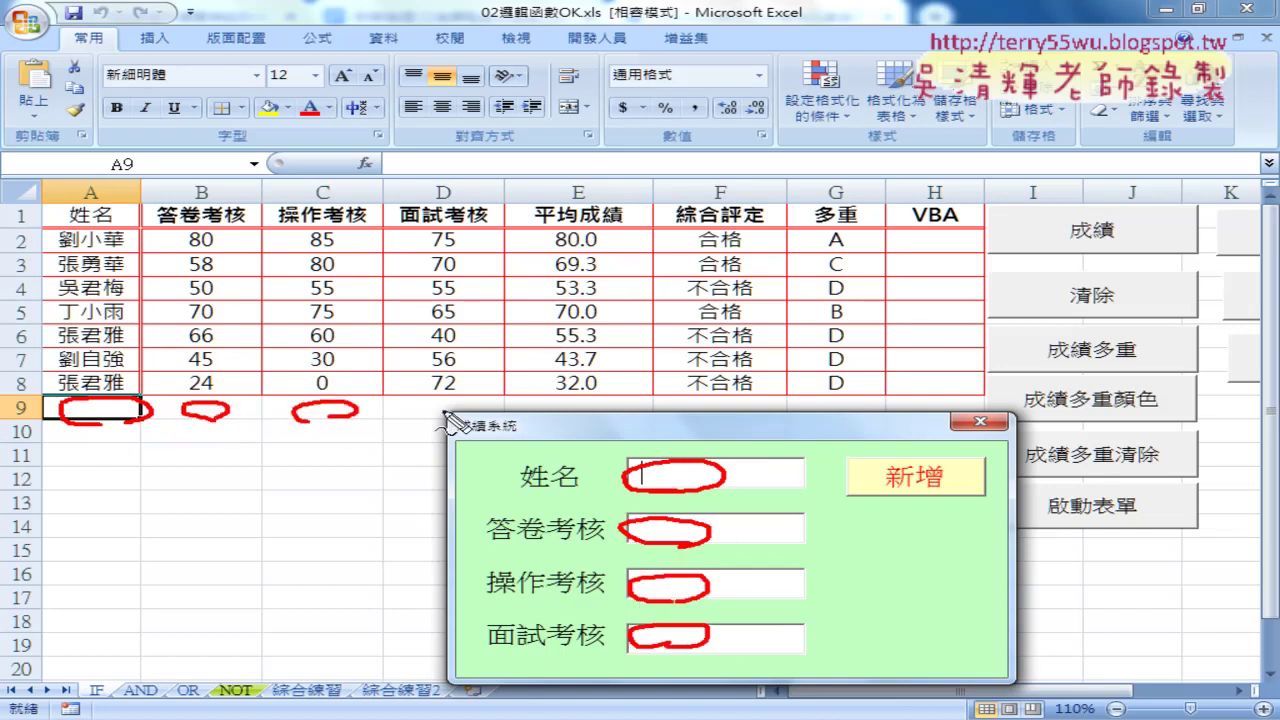
drag(446, 413, 472, 410)
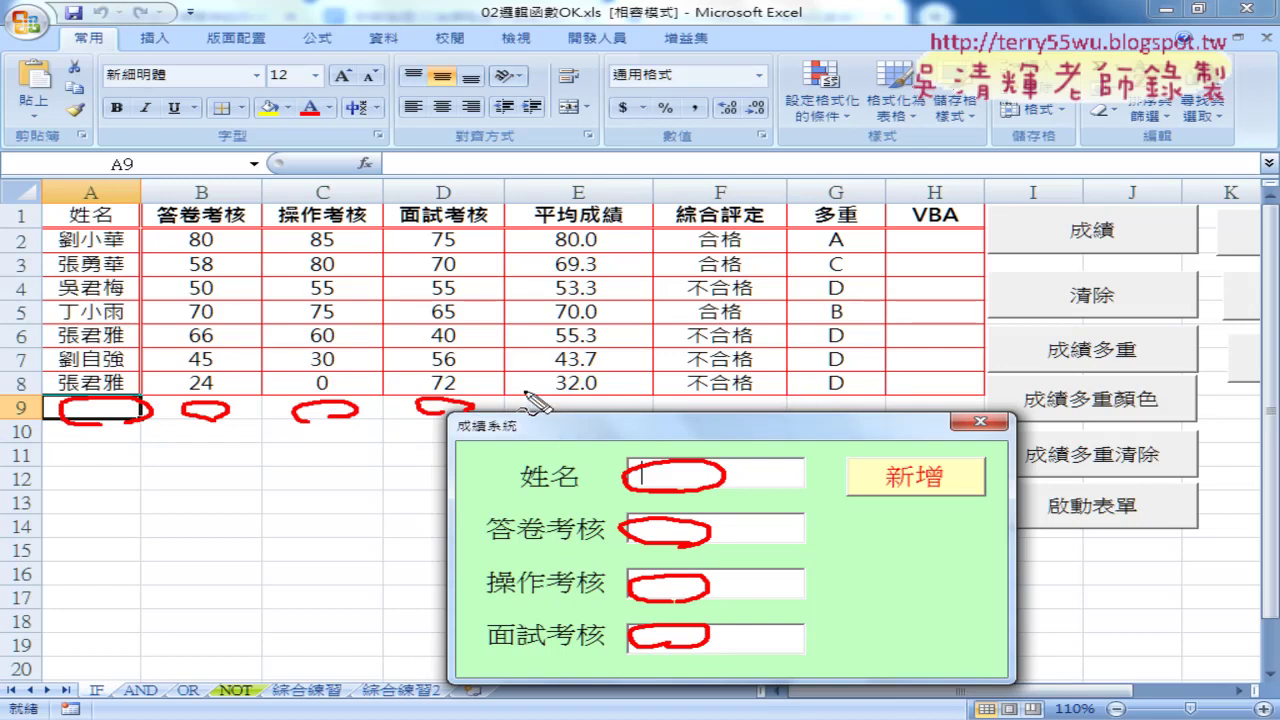
drag(522, 392, 866, 418)
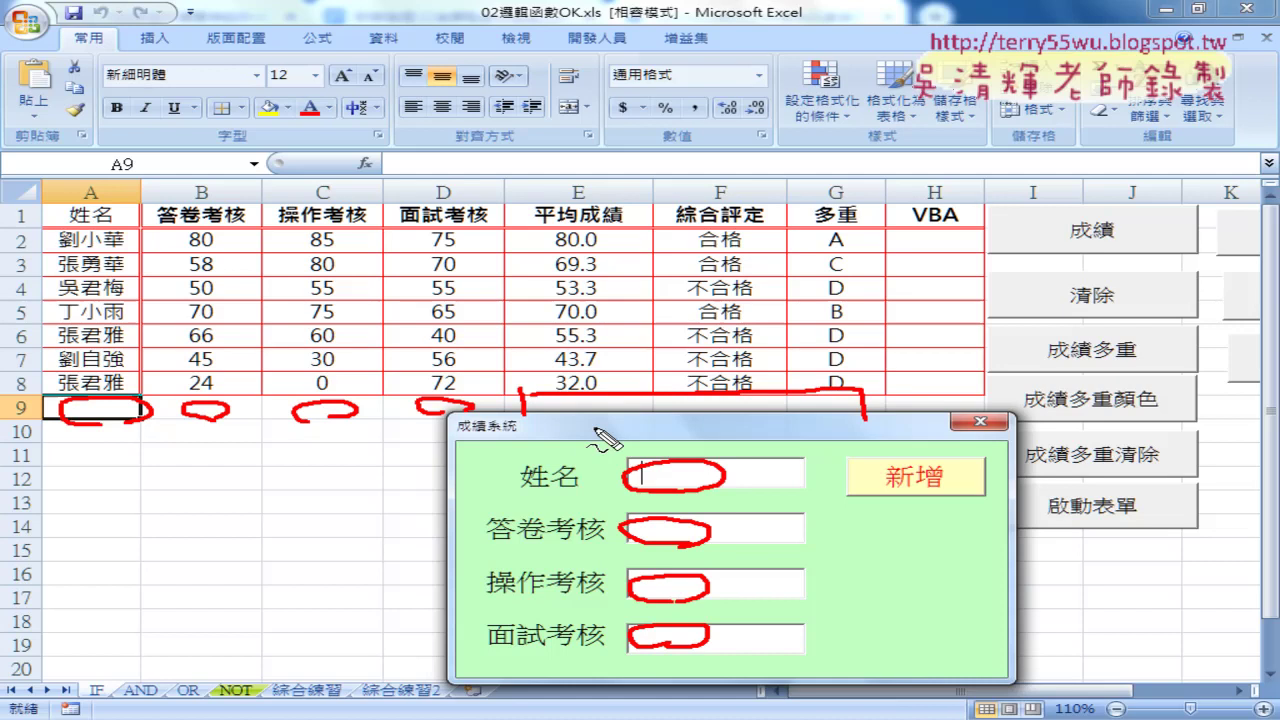
drag(522, 420, 880, 424)
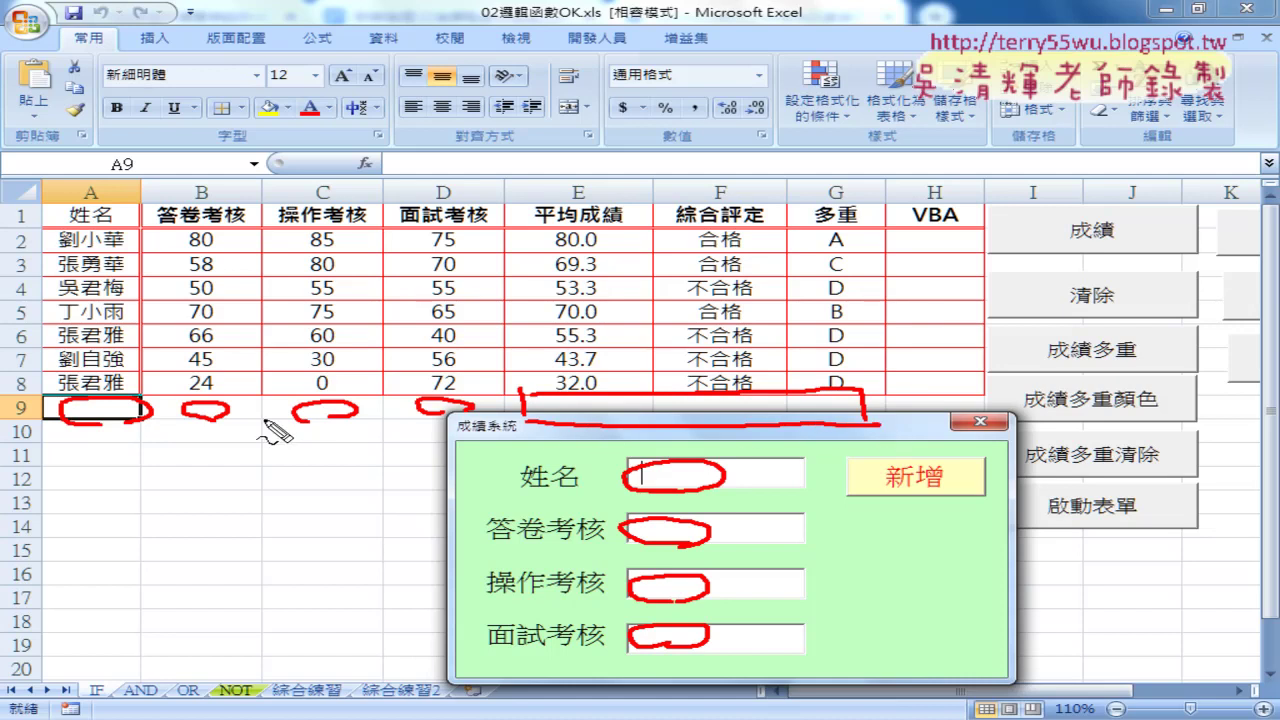
drag(204, 420, 466, 418)
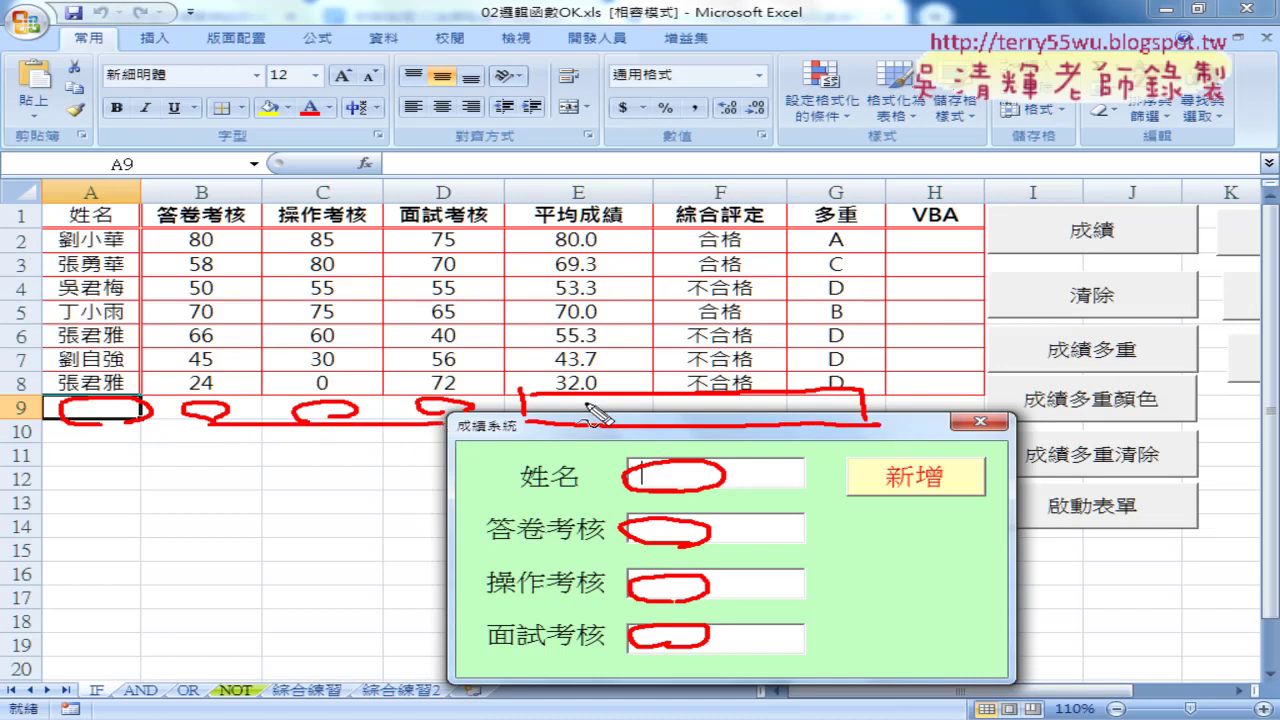
drag(600, 405, 572, 418)
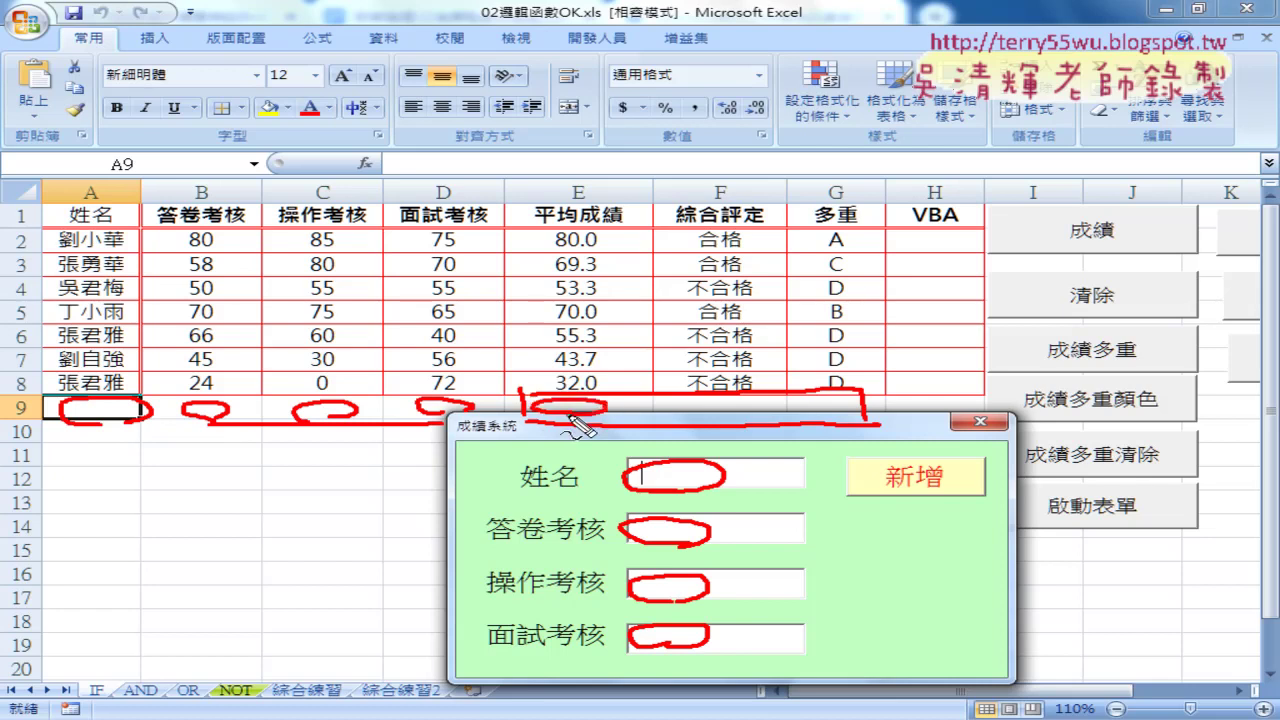
- Circle the 32.0 average, the F9 result, the fx formula button and G9 grade cell
drag(596, 386, 584, 400)
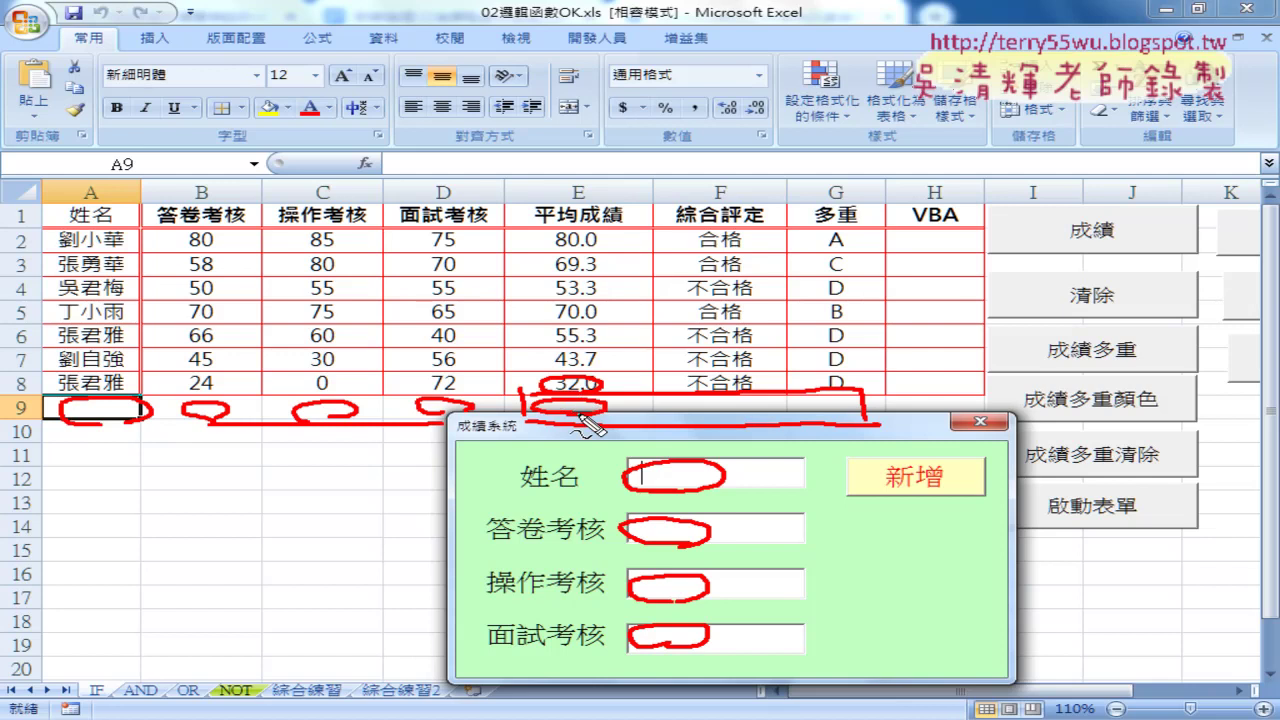
drag(745, 410, 728, 424)
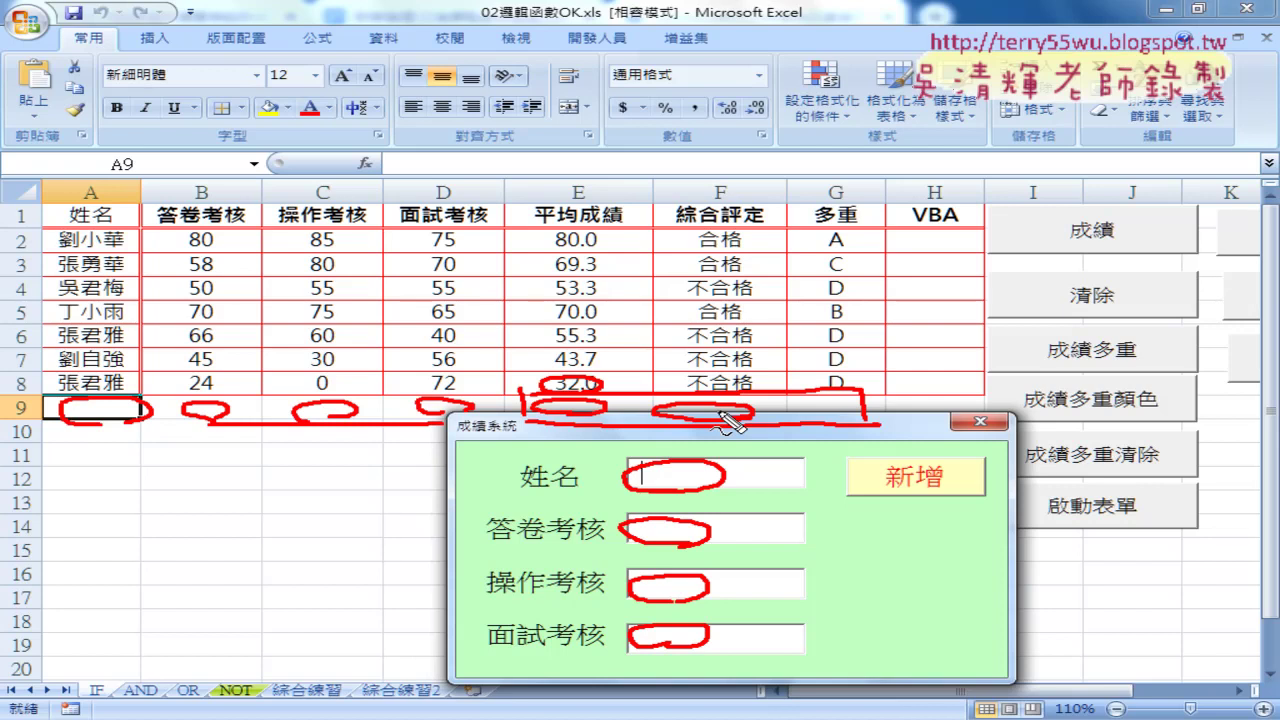
drag(362, 156, 364, 178)
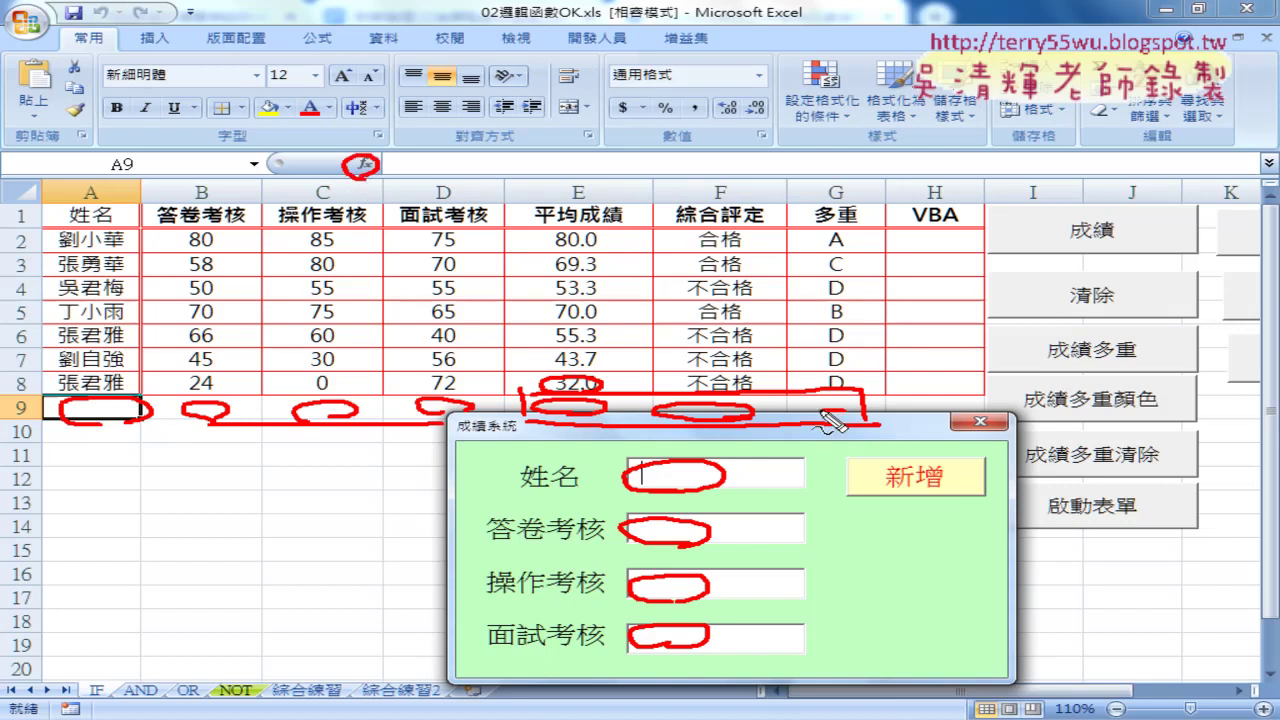
drag(832, 424, 840, 424)
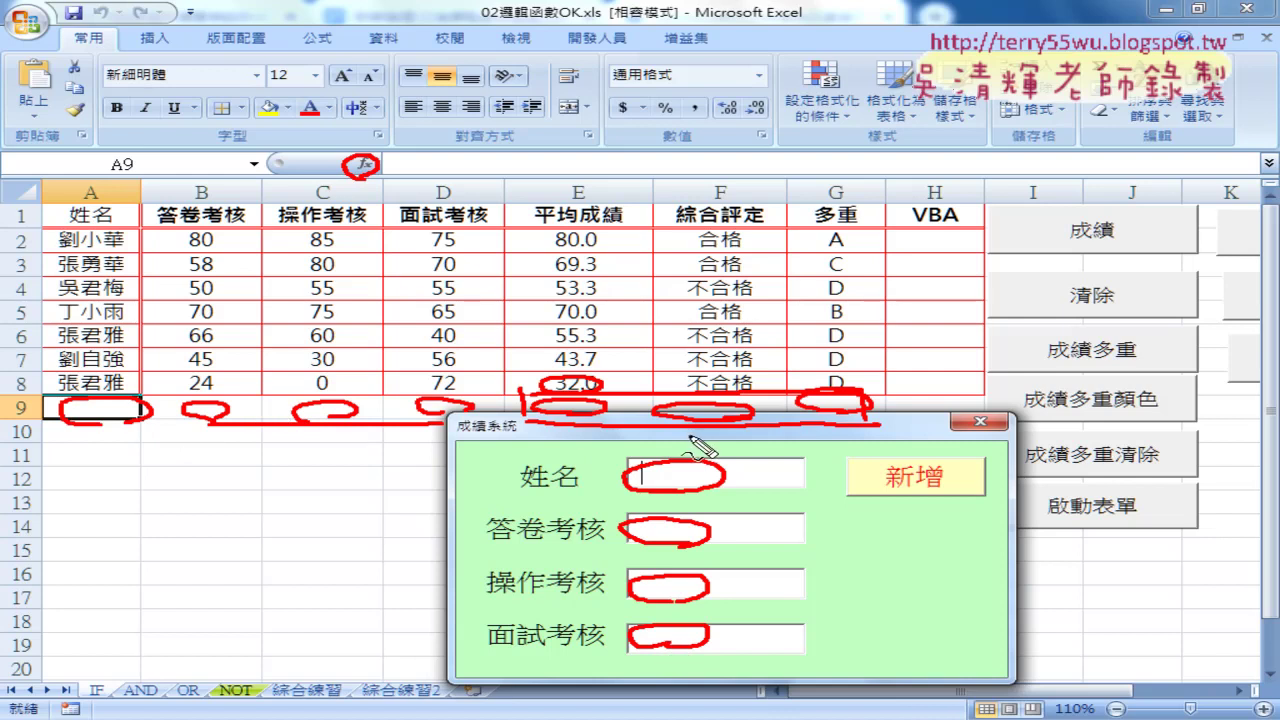
- Enter student AAA with scores 50, 62 and 85 in the form and submit it as row 9
key(Escape)
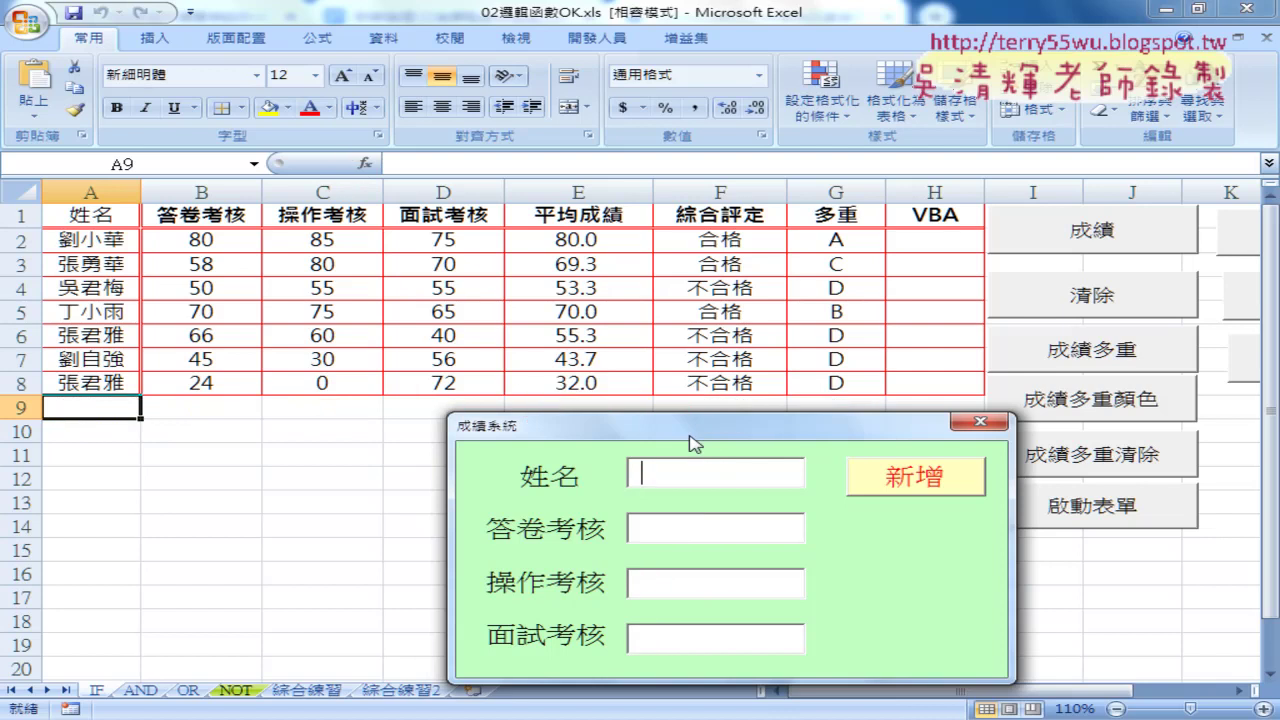
text(AAA)
text(50)
key(Tab)
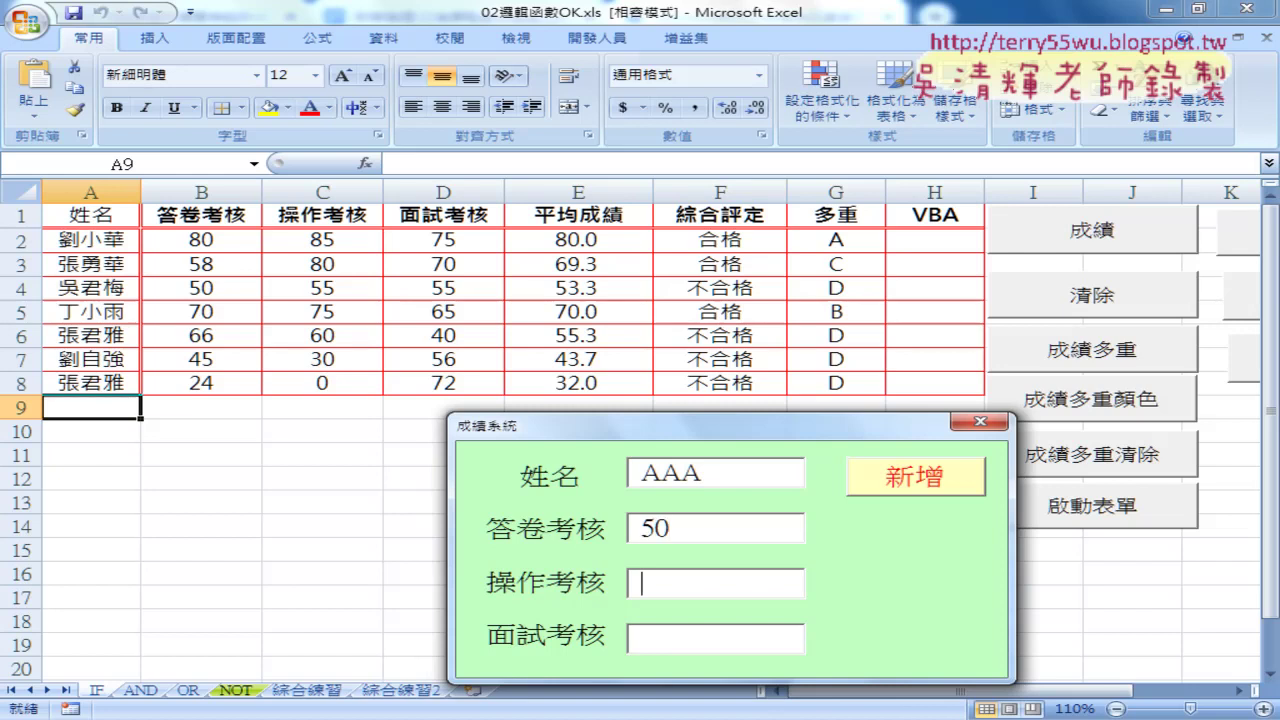
text(62)
text(8)
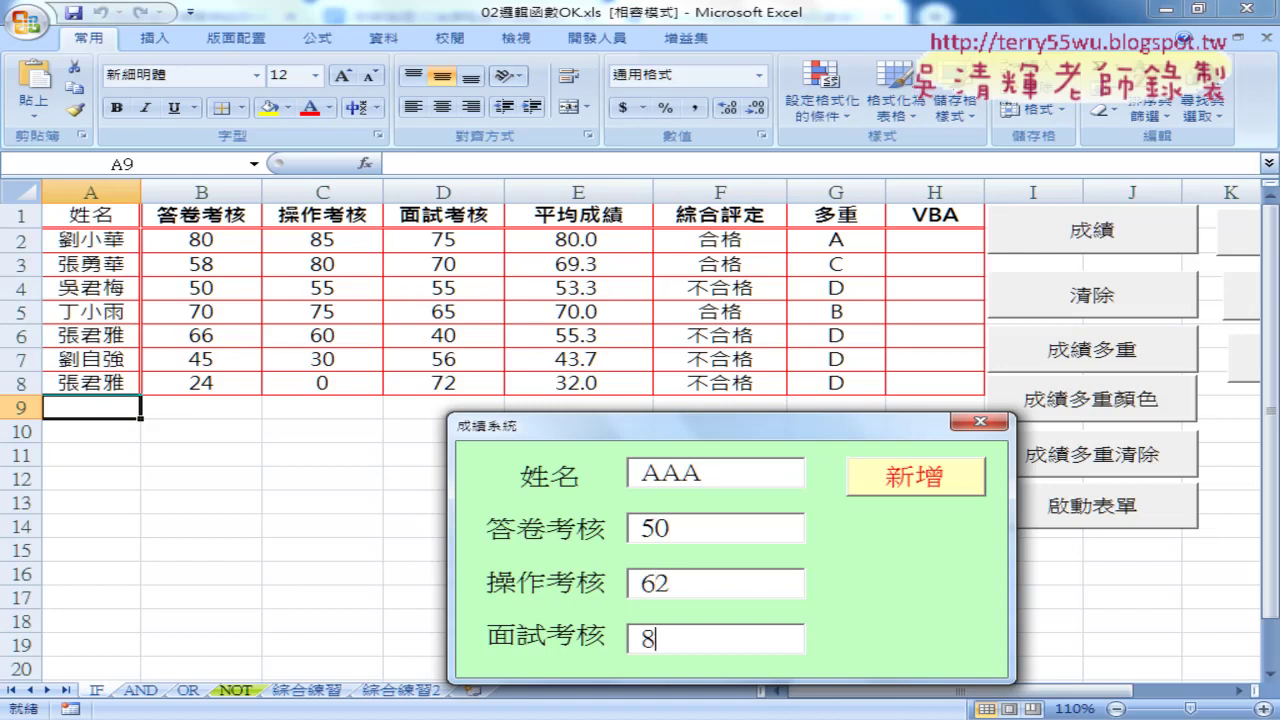
text(5)
drag(690, 440, 677, 447)
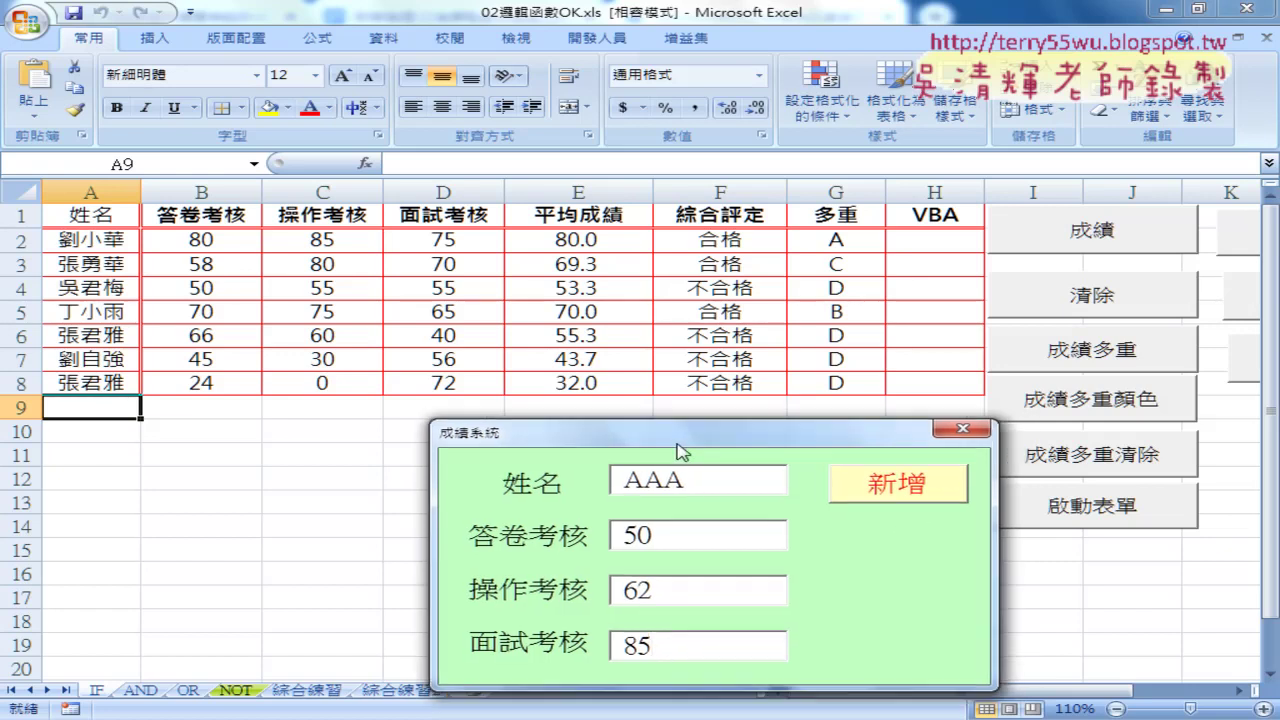
key(Return)
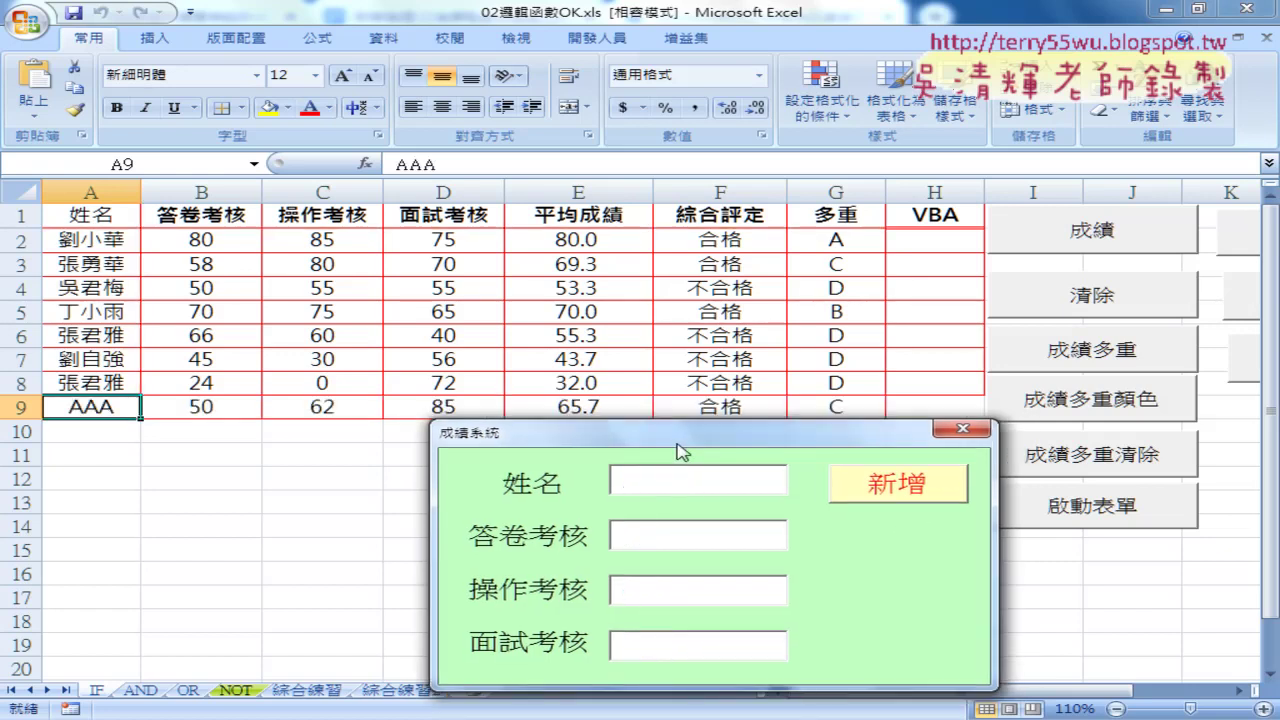
- Enter student BBB with scores 85, 52 and 96, correcting a typo, and add it as row 10
drag(677, 444, 676, 453)
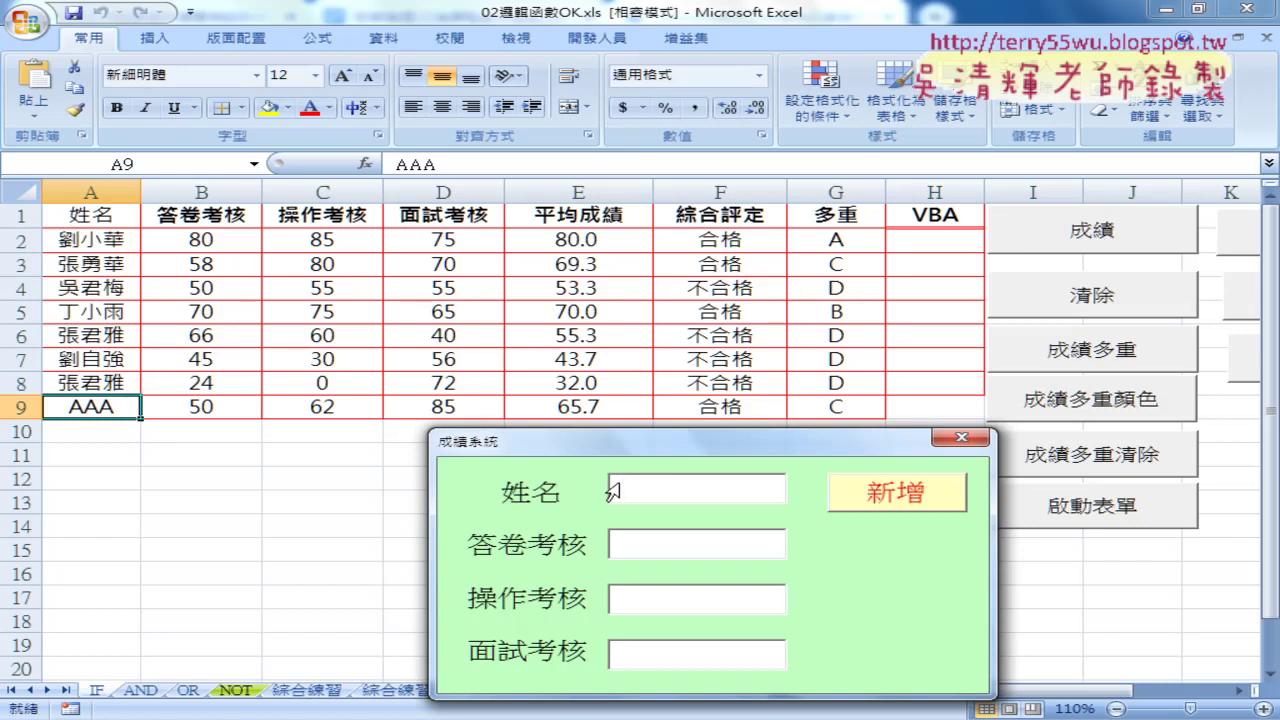
text(BBB)
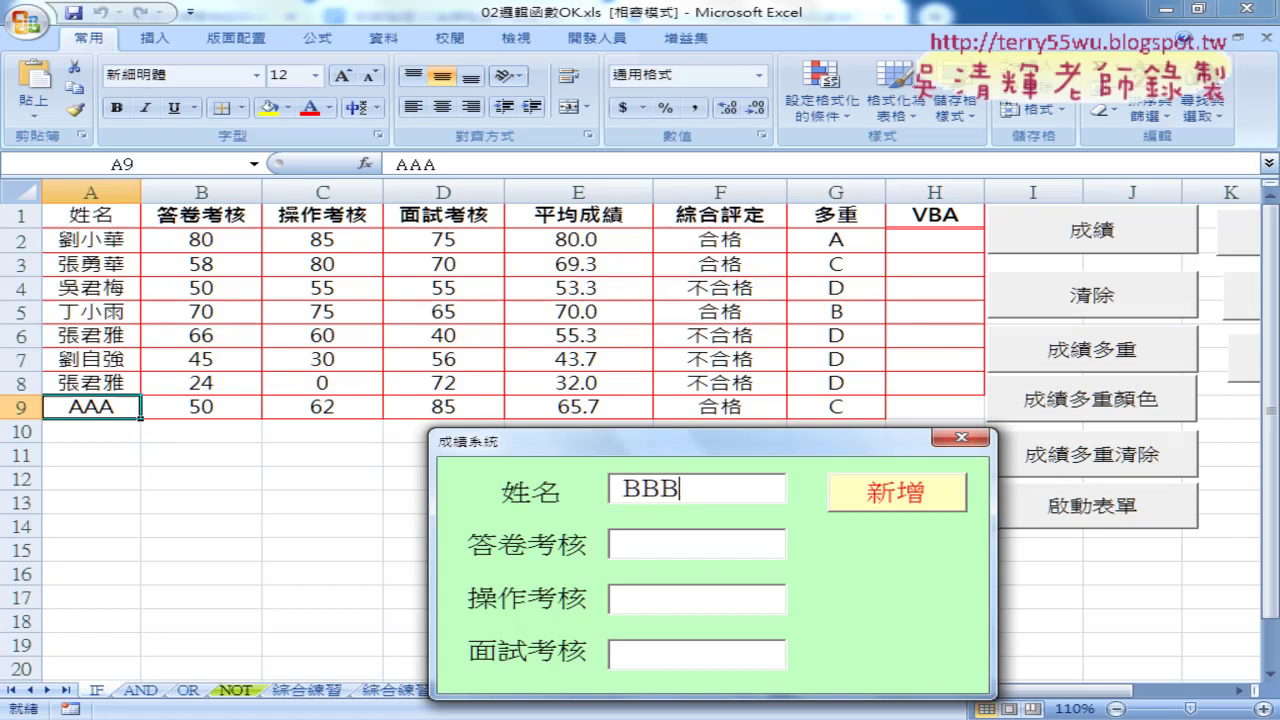
text(85)
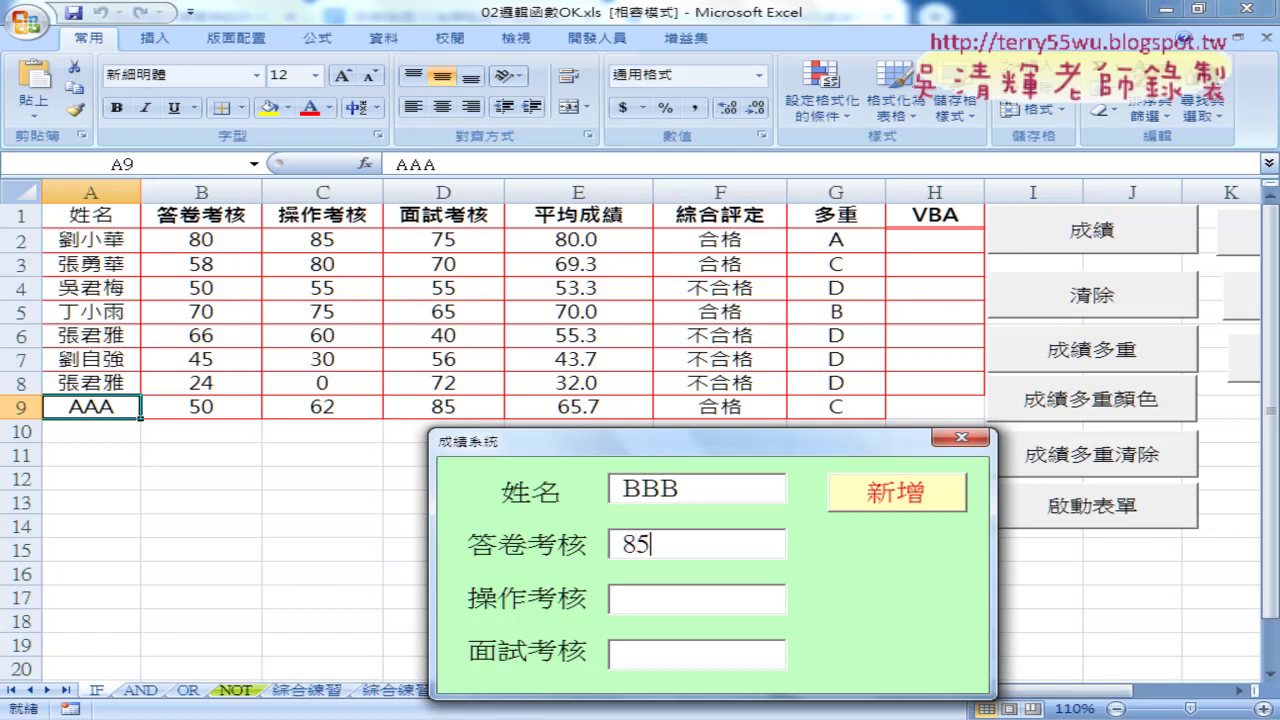
key(Tab)
text(526)
key(BackSpace)
key(Tab)
text(96)
key(Return)
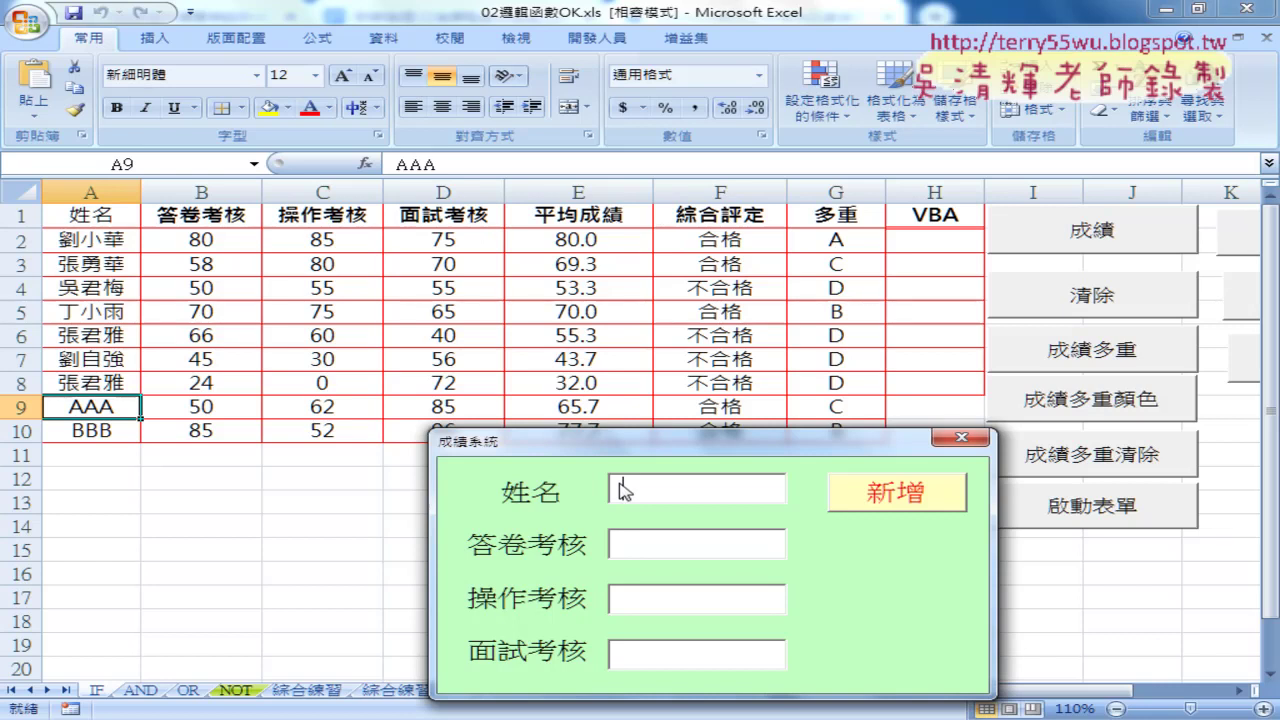
- Drag the entry form higher up the sheet and outline it in red with an arrow
mouse_move(643, 435)
mouse_down()
mouse_move(648, 385)
mouse_move(590, 262)
mouse_up()
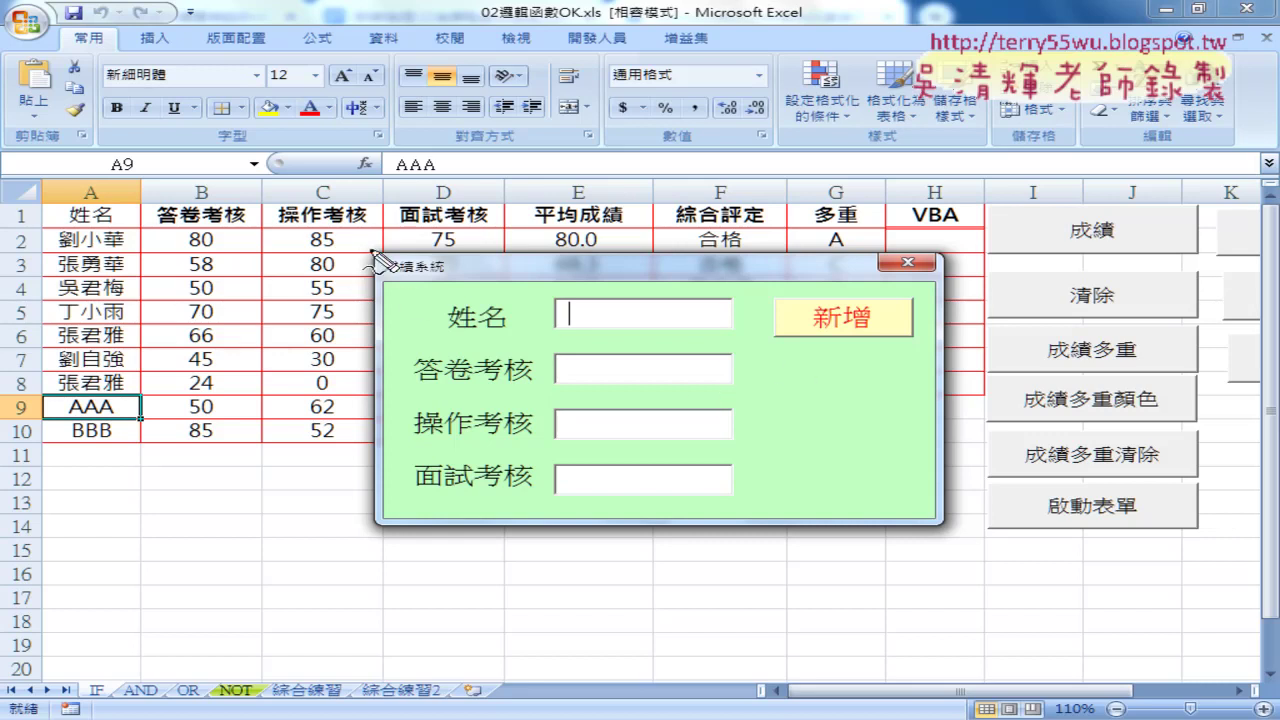
drag(371, 252, 364, 510)
drag(372, 252, 350, 508)
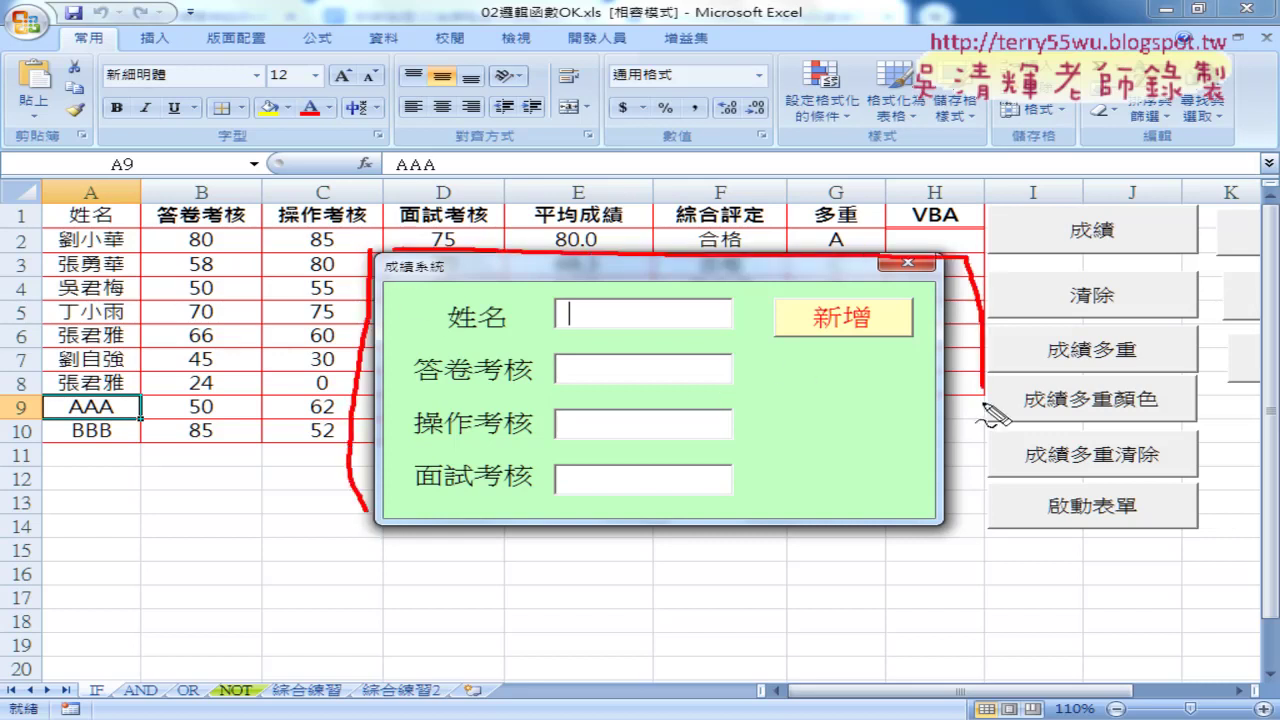
mouse_move(228, 580)
mouse_down()
mouse_move(348, 521)
mouse_move(344, 547)
mouse_up()
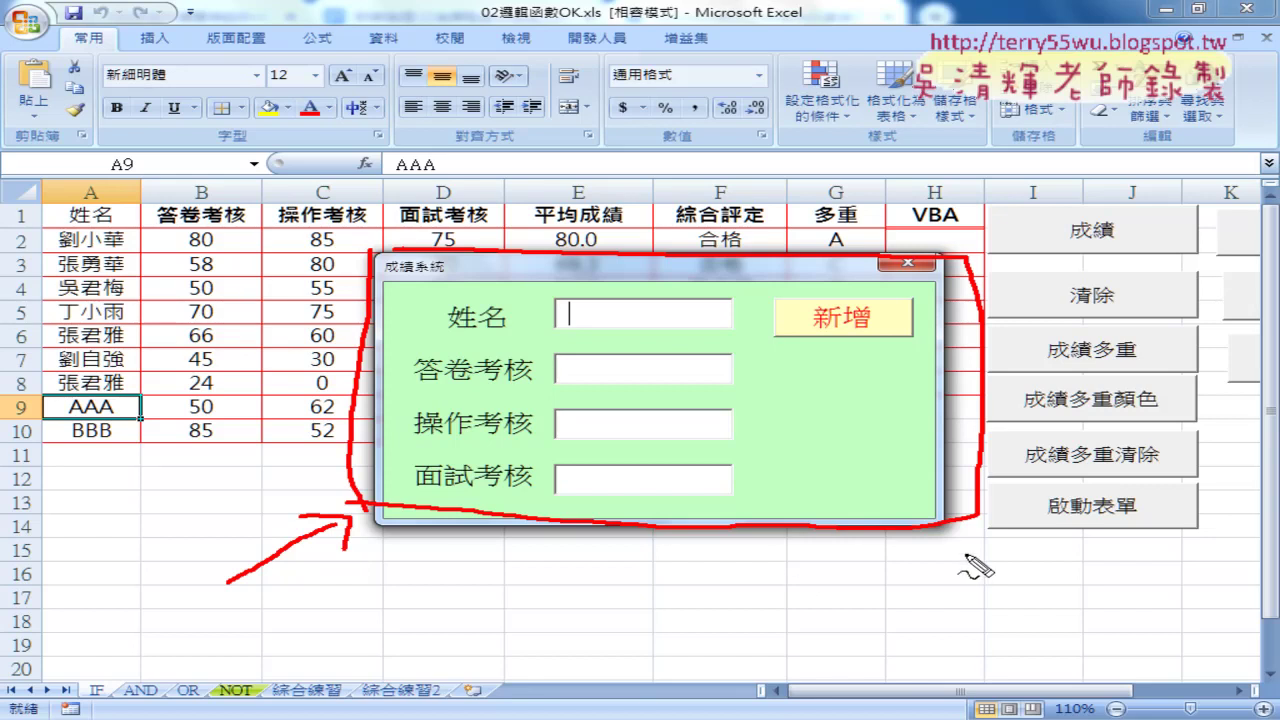
- Mark the 啟動表單 button and circle the form's entry fields, then clear the red ink
mouse_move(1005, 490)
mouse_down()
mouse_move(1010, 527)
mouse_move(1125, 502)
mouse_move(1030, 520)
mouse_up()
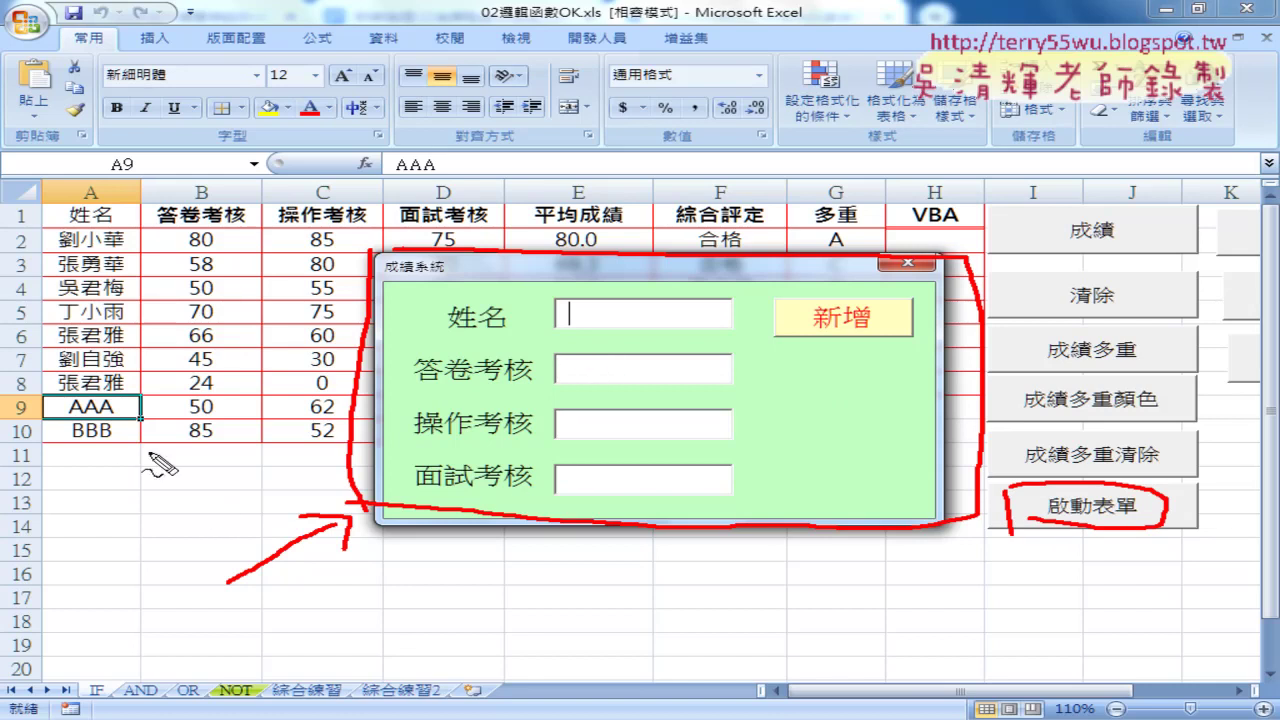
mouse_move(650, 318)
mouse_down()
mouse_move(638, 338)
mouse_move(655, 378)
mouse_move(645, 434)
mouse_up()
mouse_move(645, 494)
mouse_down()
mouse_move(588, 481)
mouse_move(600, 477)
mouse_up()
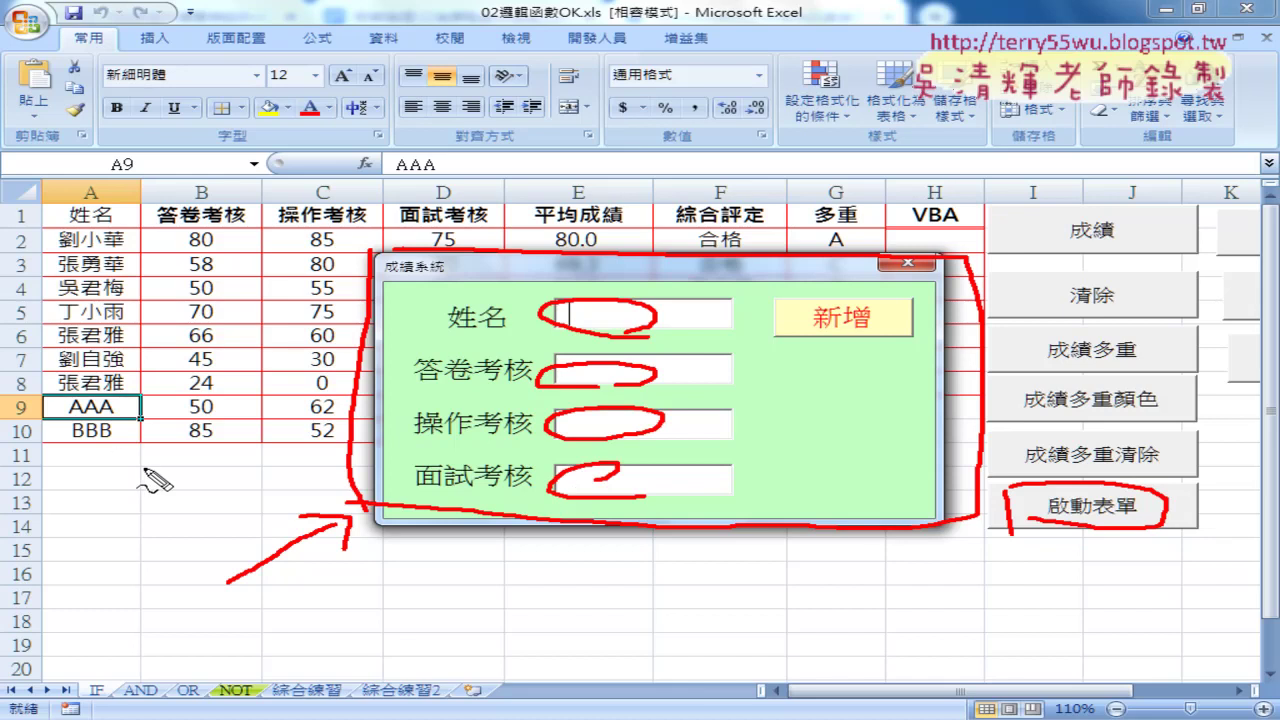
key(Escape)
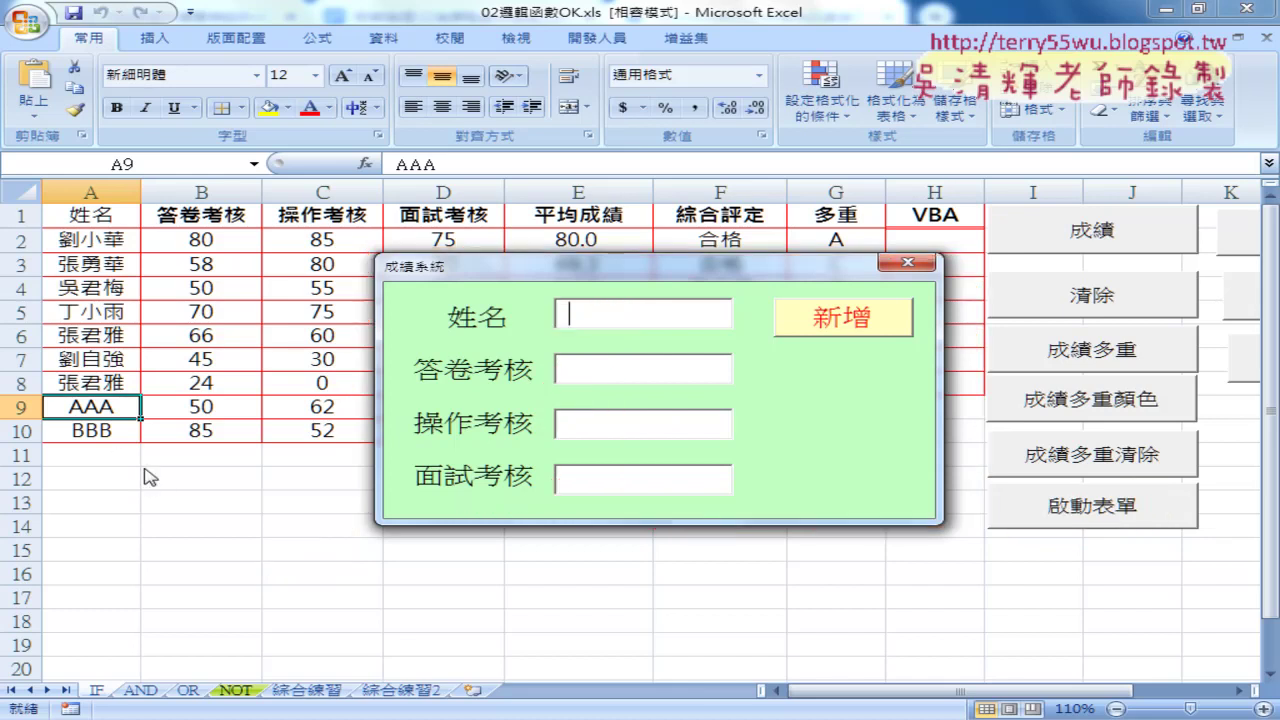
- Close and reopen the form via 啟動表單, close it, revealing BBB's row (77.7, 合格, B)
click(907, 262)
click(1107, 521)
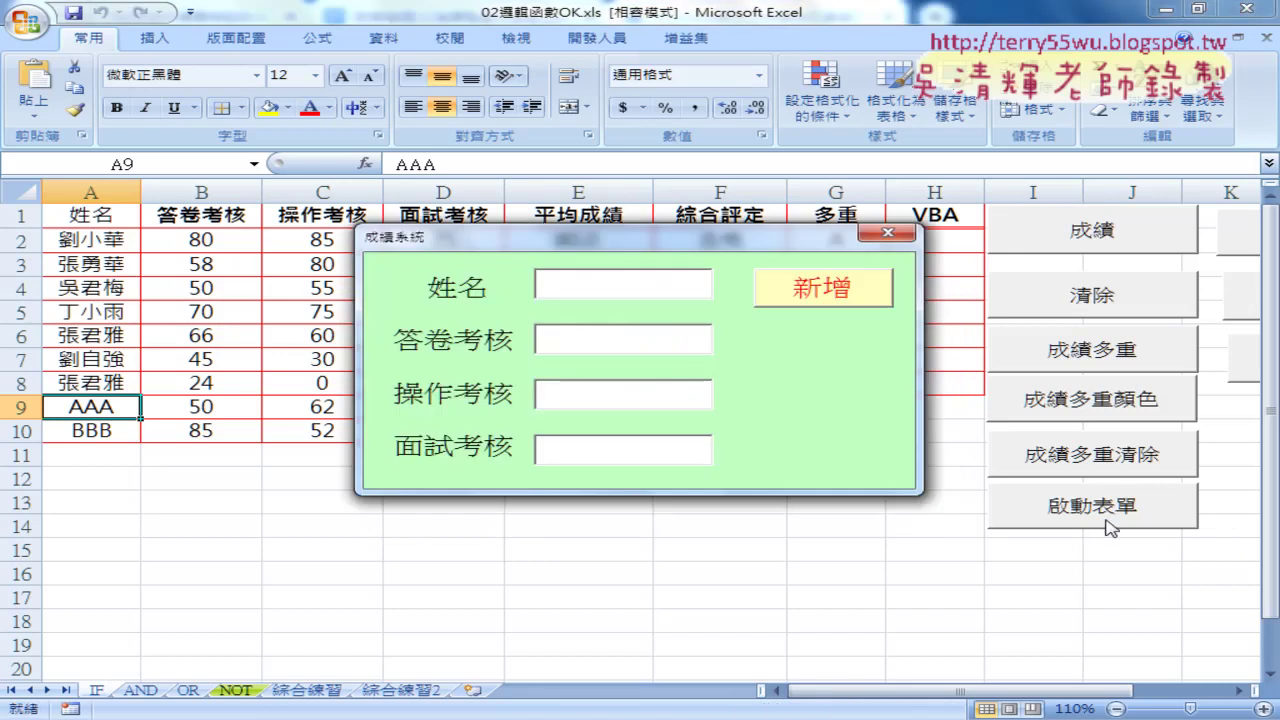
click(886, 233)
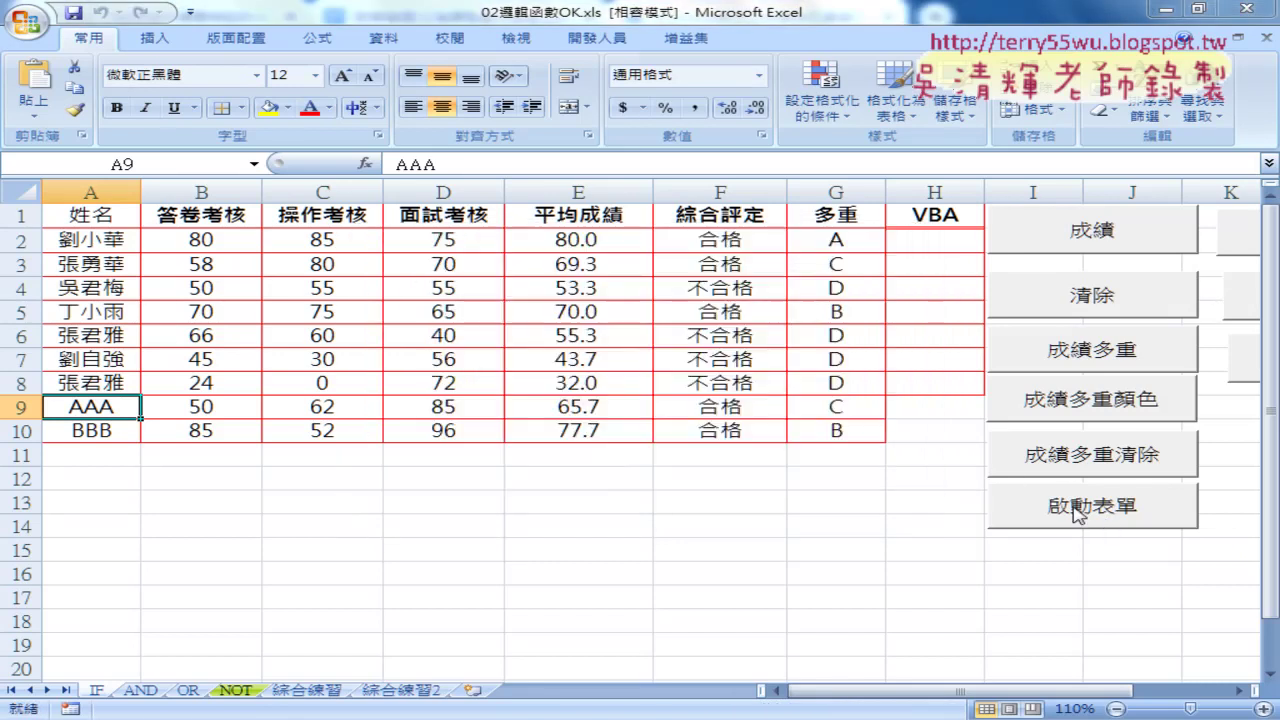
click(1076, 513)
click(886, 236)
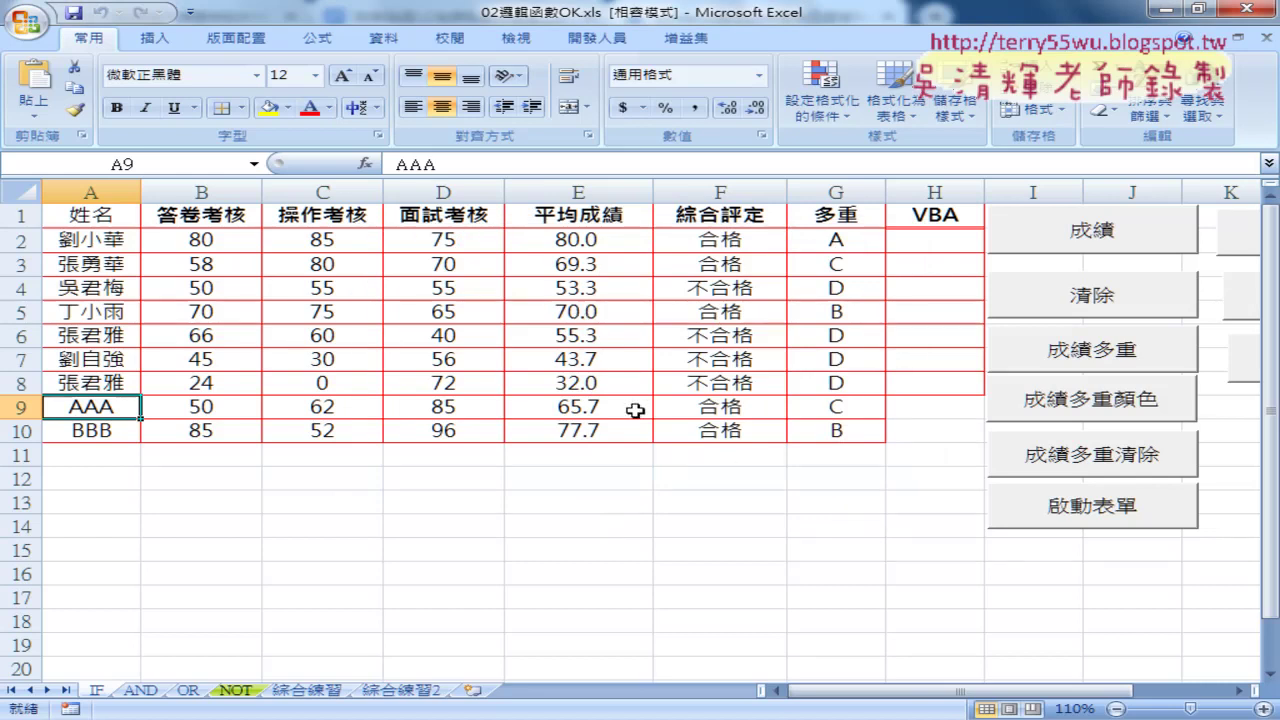
drag(890, 690, 954, 690)
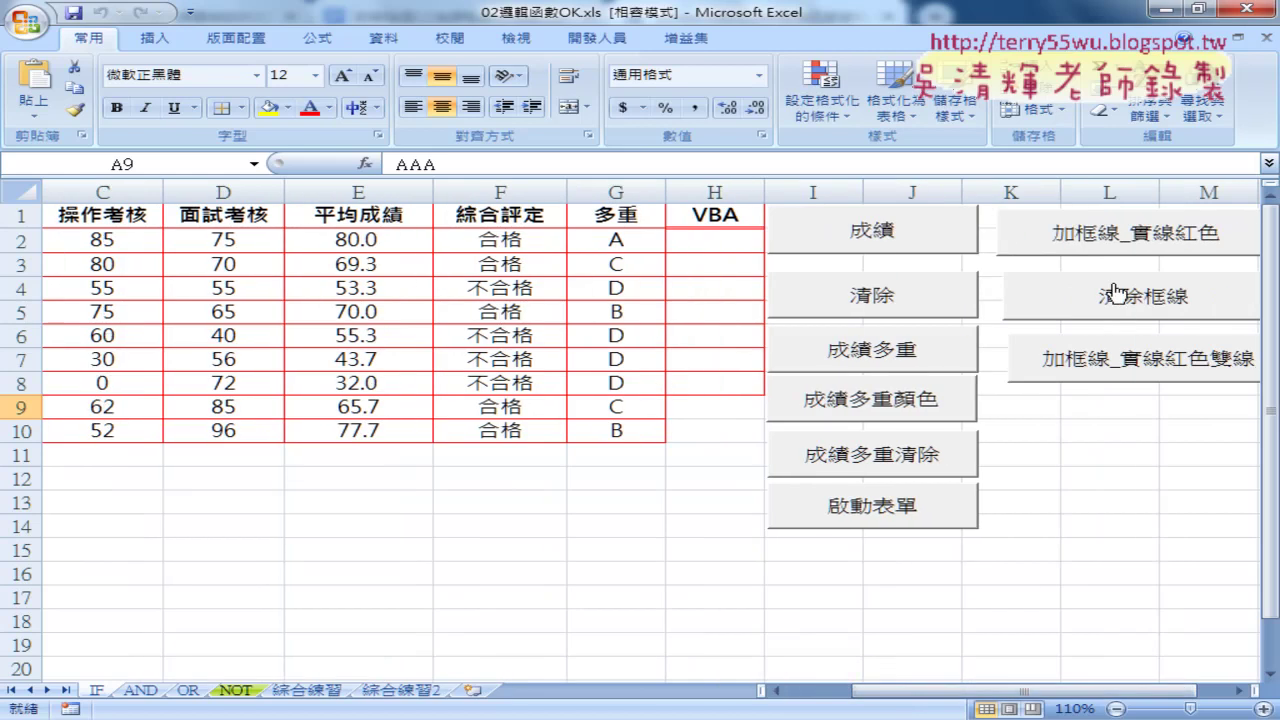